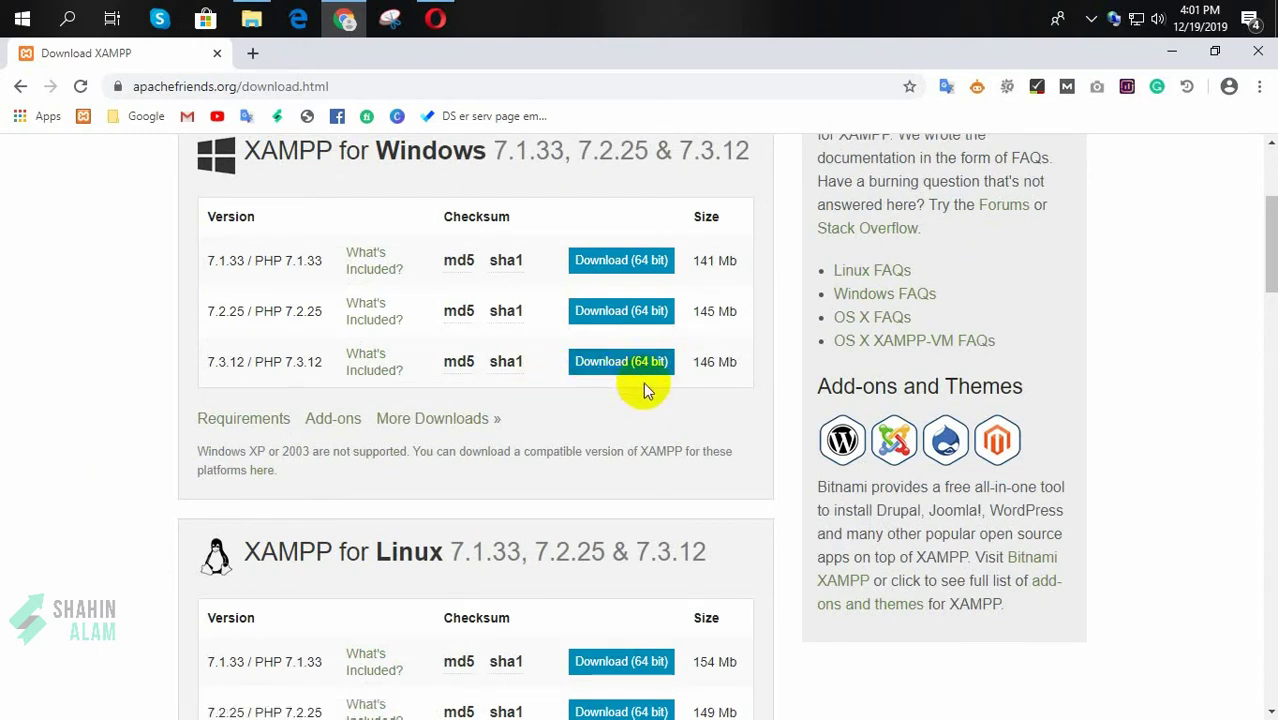
Step: Download the 64-bit XAMPP 7.3.12 Windows installer and view it in Downloads > Programs
{"action": "left_click", "coordinate": [608, 362]}
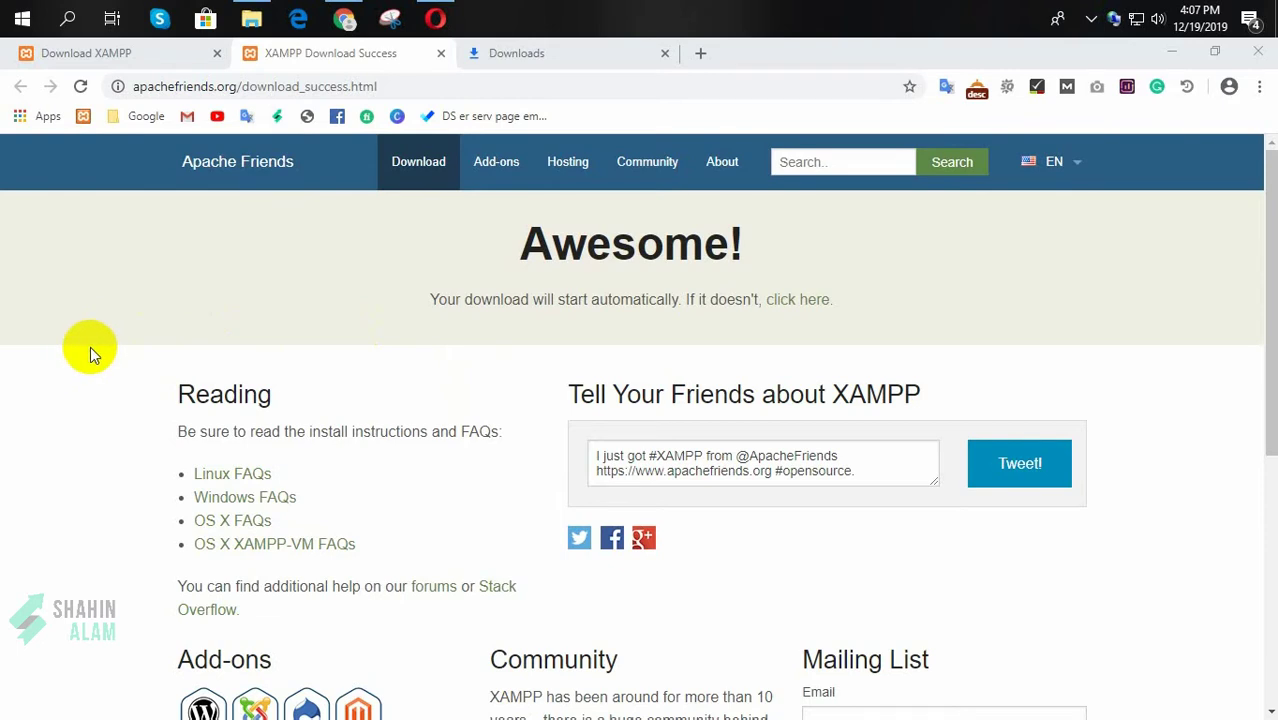
{"action": "left_click", "coordinate": [251, 18]}
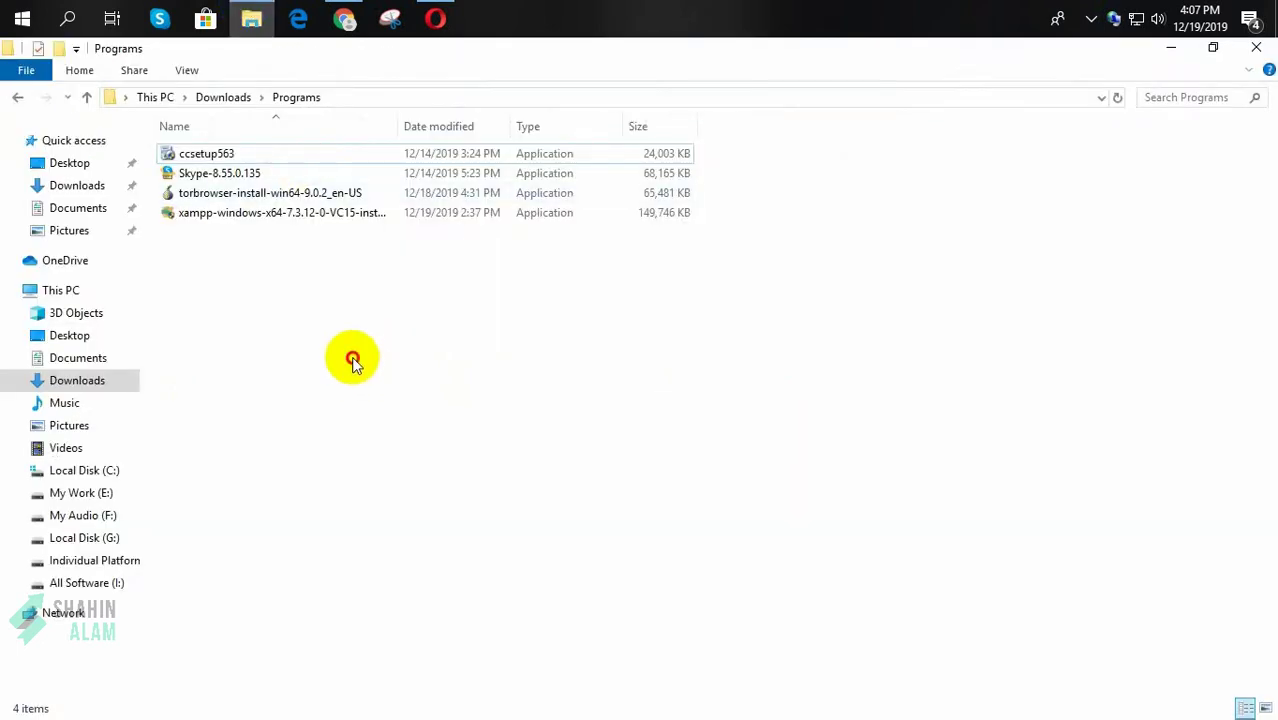
Step: Launch the XAMPP installer and accept the antivirus and administrator warnings
{"action": "double_click", "coordinate": [214, 224]}
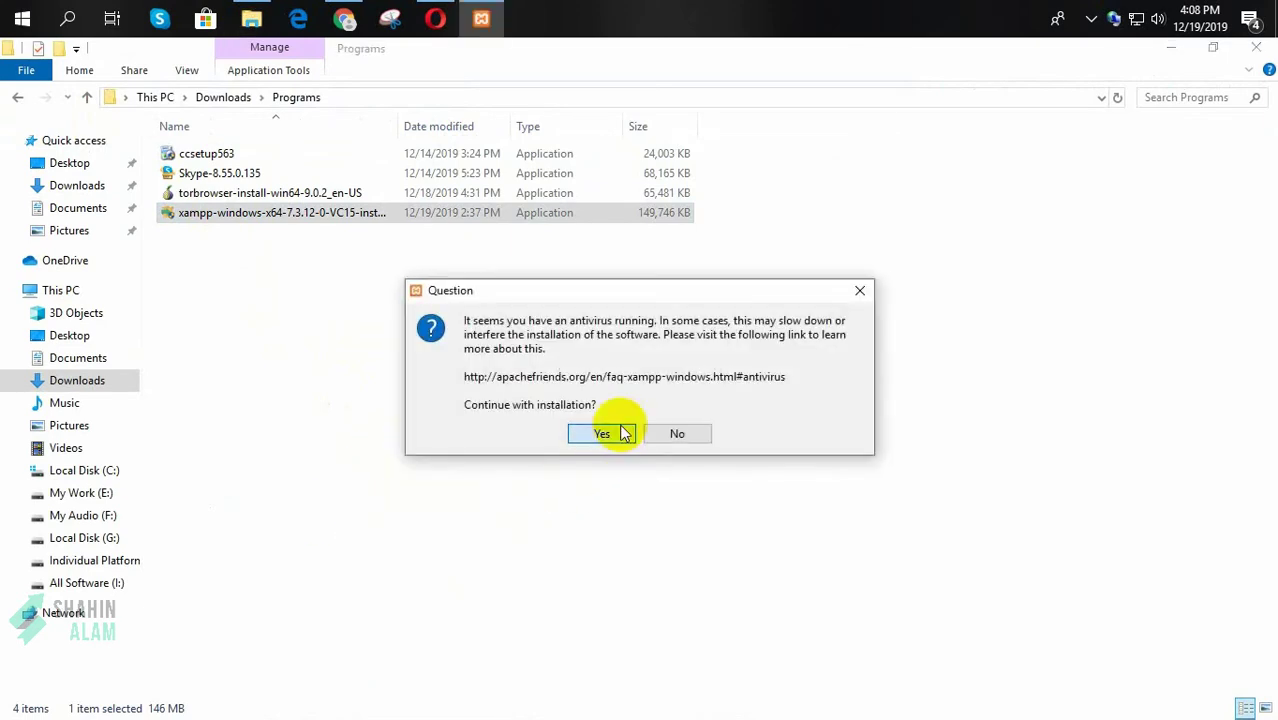
{"action": "left_click", "coordinate": [603, 433]}
{"action": "left_click", "coordinate": [630, 414]}
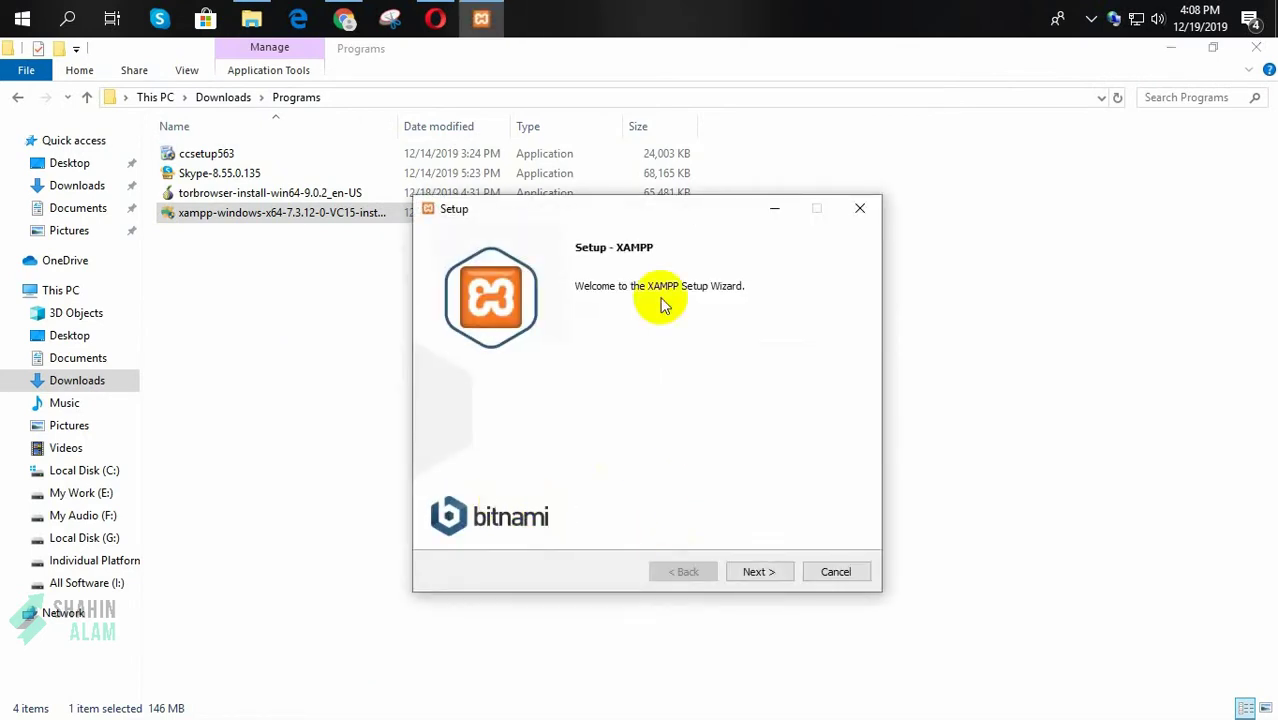
{"action": "left_click_drag", "start_coordinate": [670, 212], "coordinate": [665, 243]}
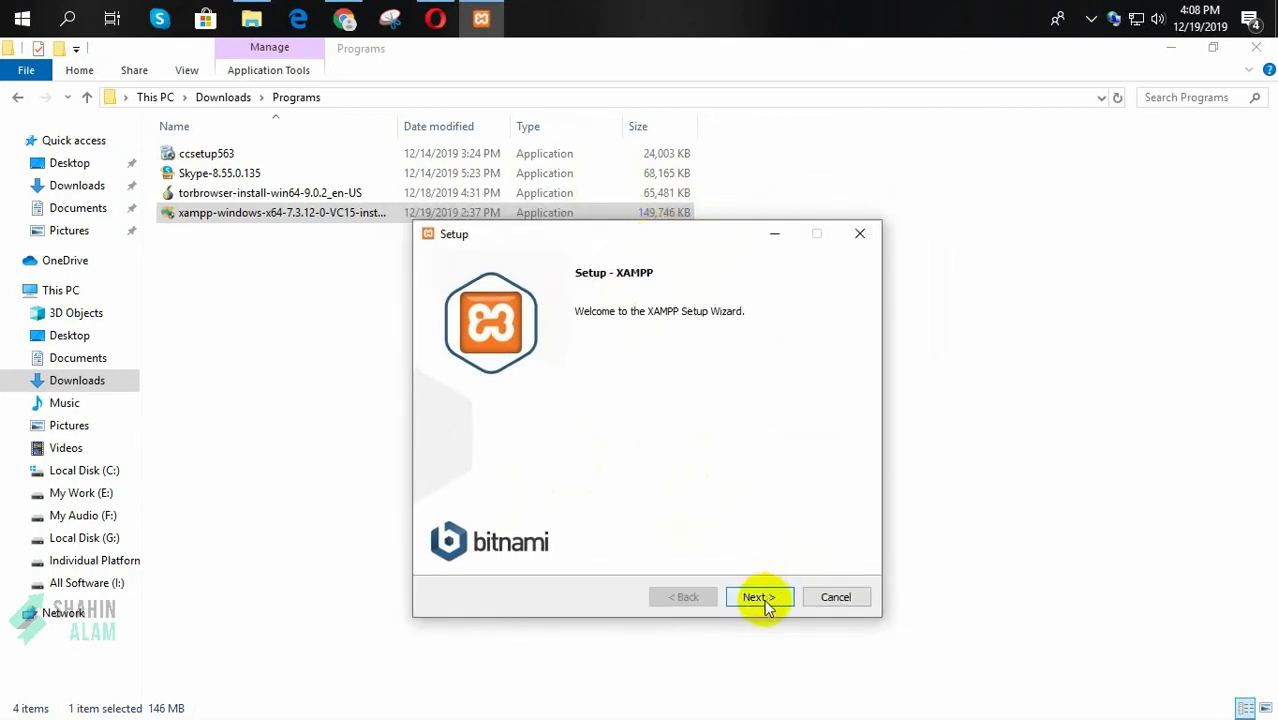
Step: Advance the wizard with default components and C:\xampp as the install folder, past Bitnami
{"action": "left_click", "coordinate": [762, 598]}
{"action": "left_click", "coordinate": [757, 598]}
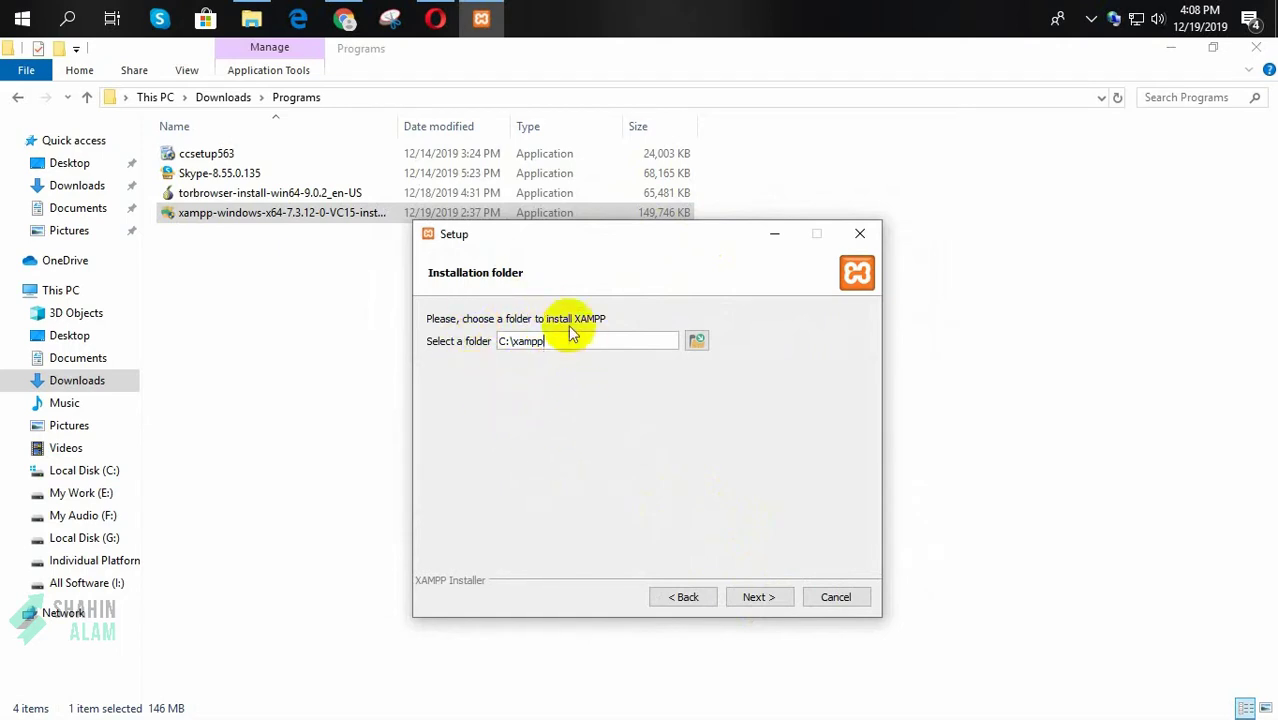
{"action": "left_click", "coordinate": [697, 341]}
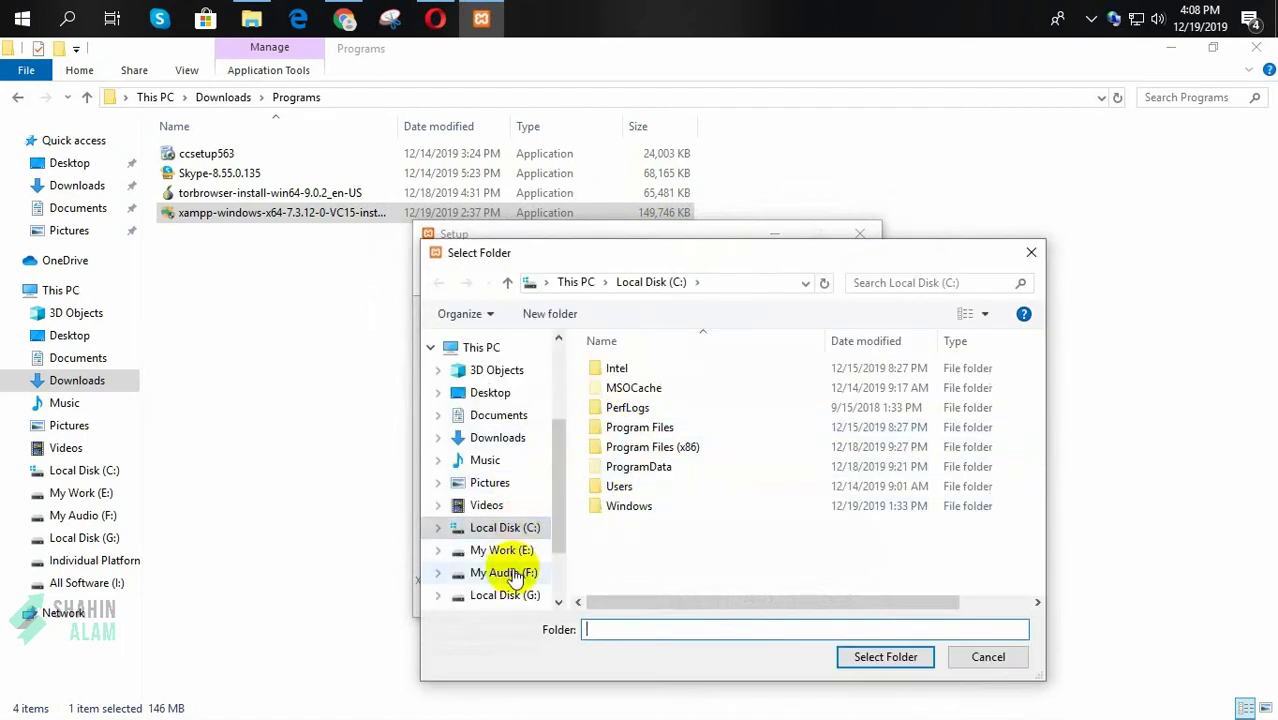
{"action": "left_click", "coordinate": [986, 657]}
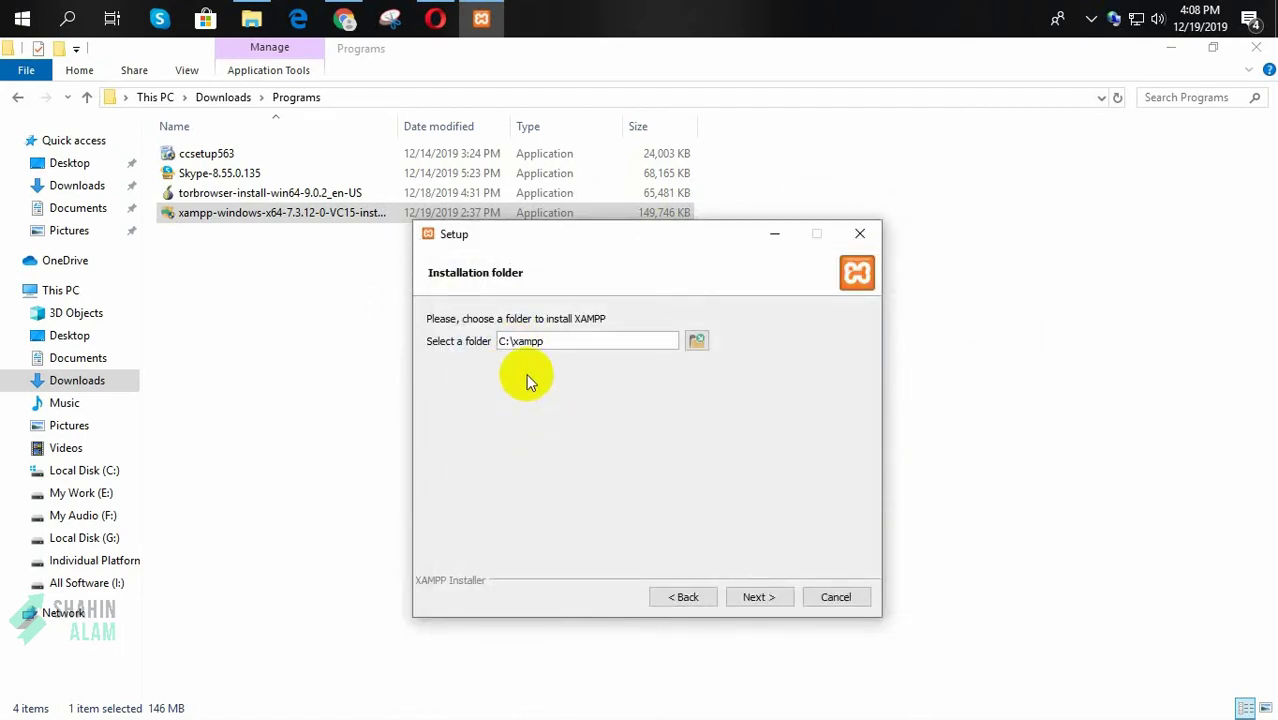
{"action": "left_click", "coordinate": [764, 598]}
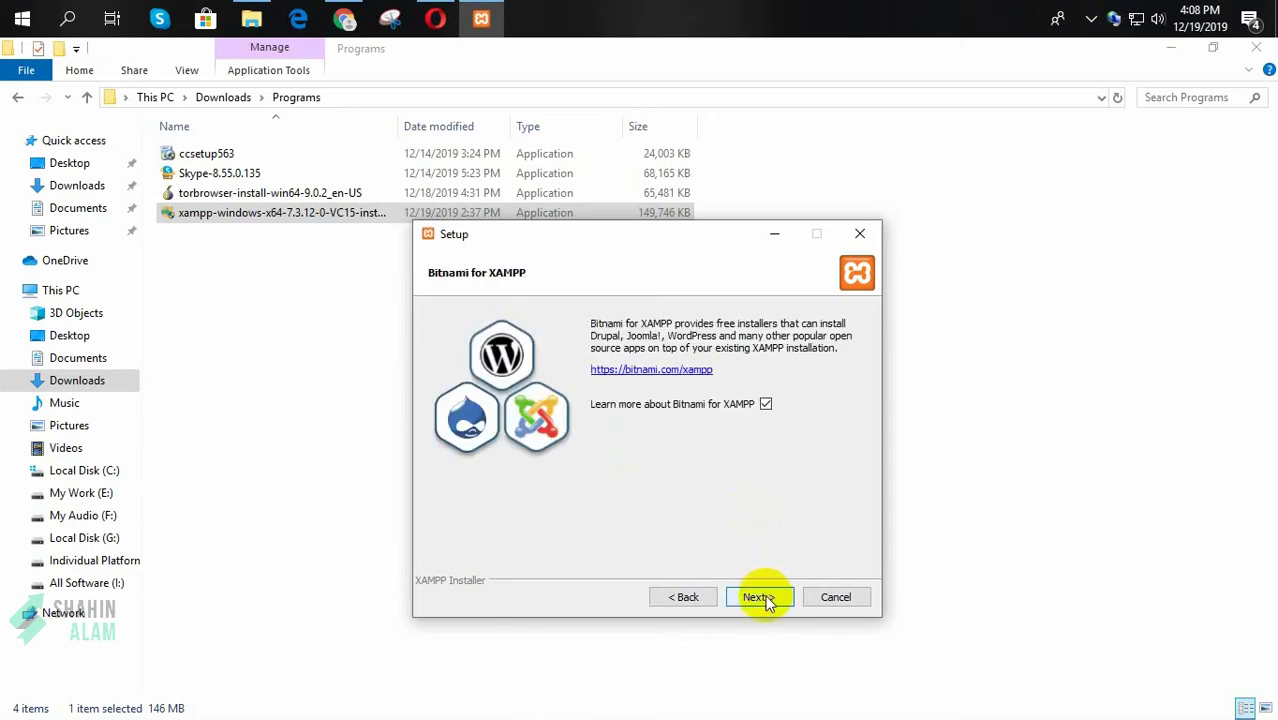
{"action": "left_click", "coordinate": [764, 598]}
Step: Install XAMPP and allow Apache HTTP Server through the Windows firewall
{"action": "left_click", "coordinate": [762, 598]}
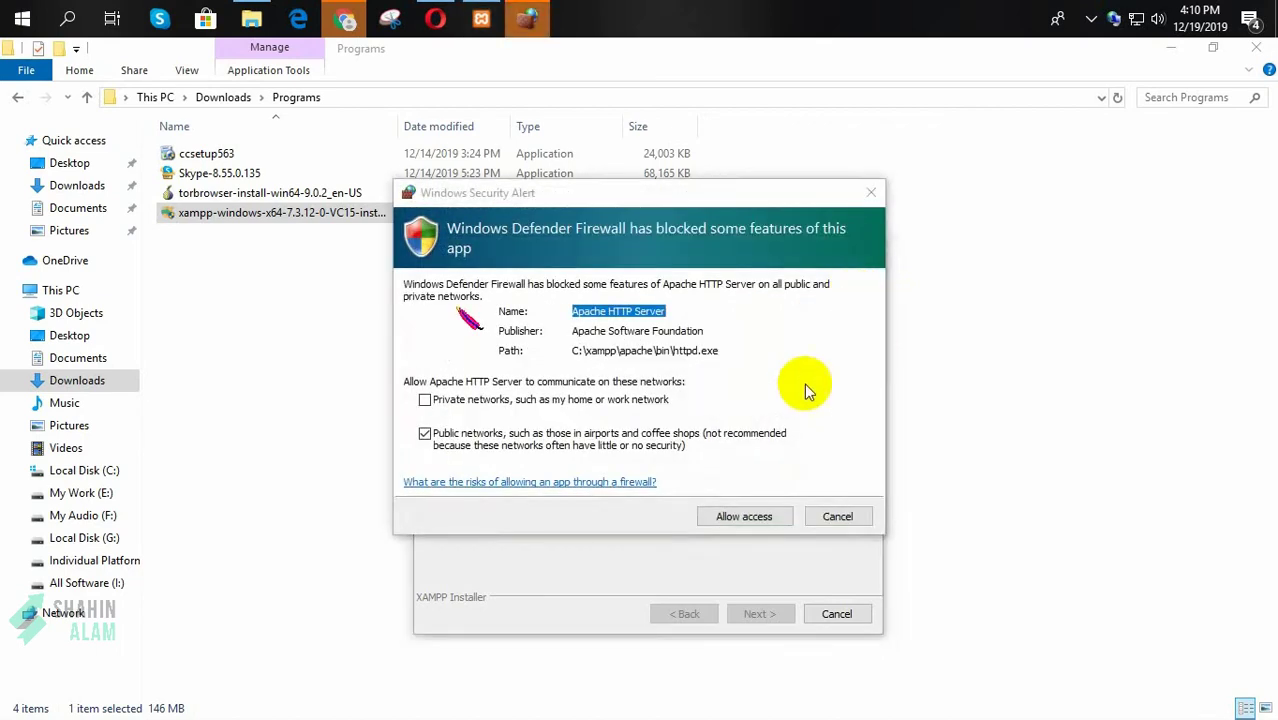
{"action": "left_click", "coordinate": [740, 518]}
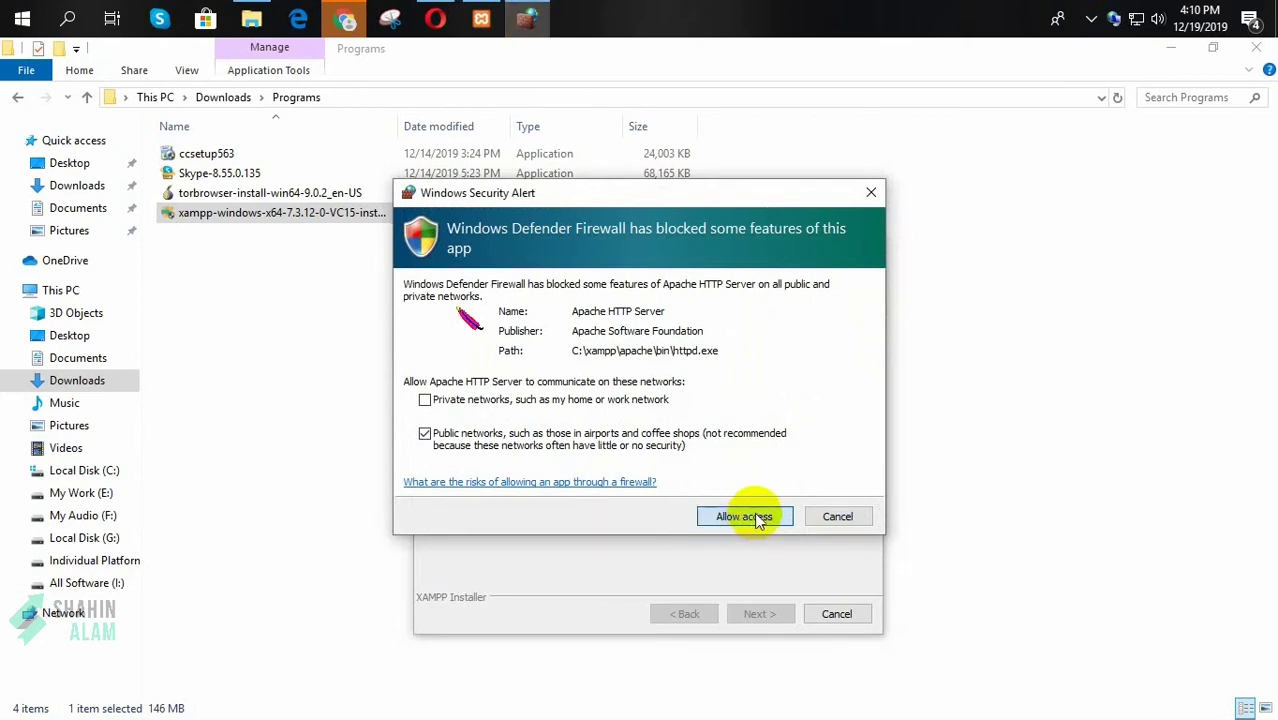
{"action": "left_click", "coordinate": [744, 517]}
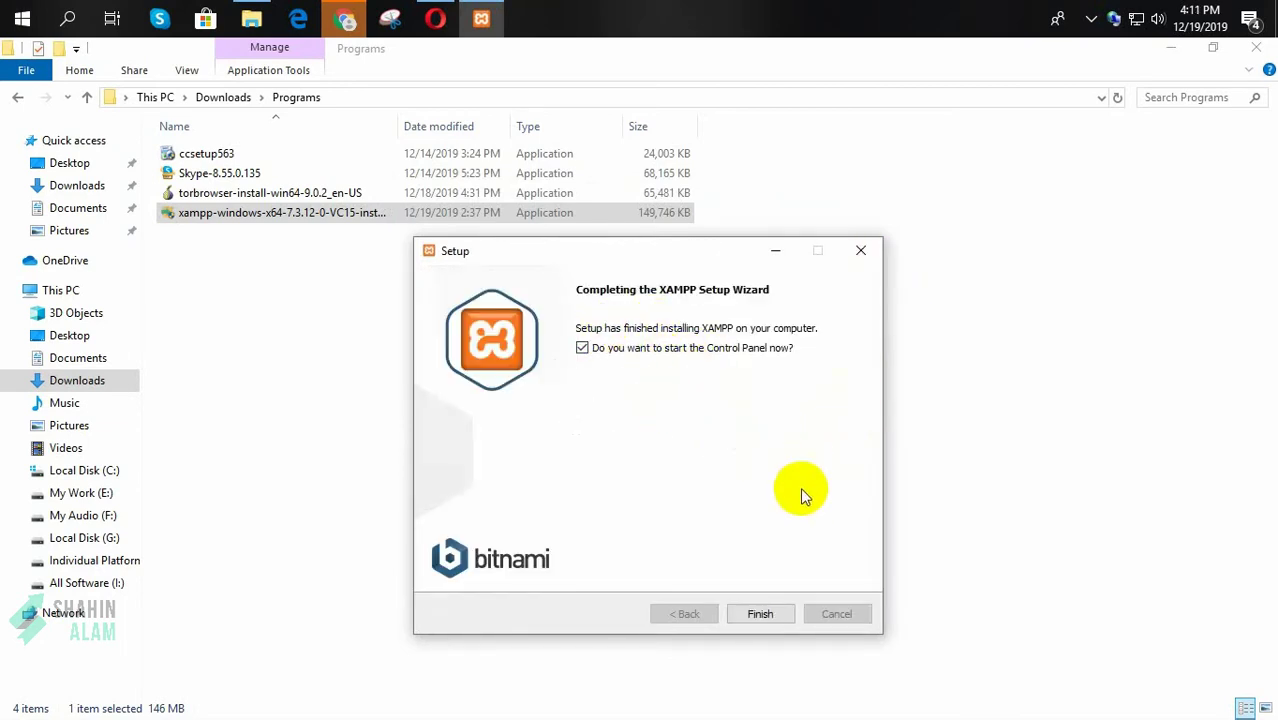
Step: Finish setup, save English as the Control Panel language, and centre its window
{"action": "left_click", "coordinate": [760, 614]}
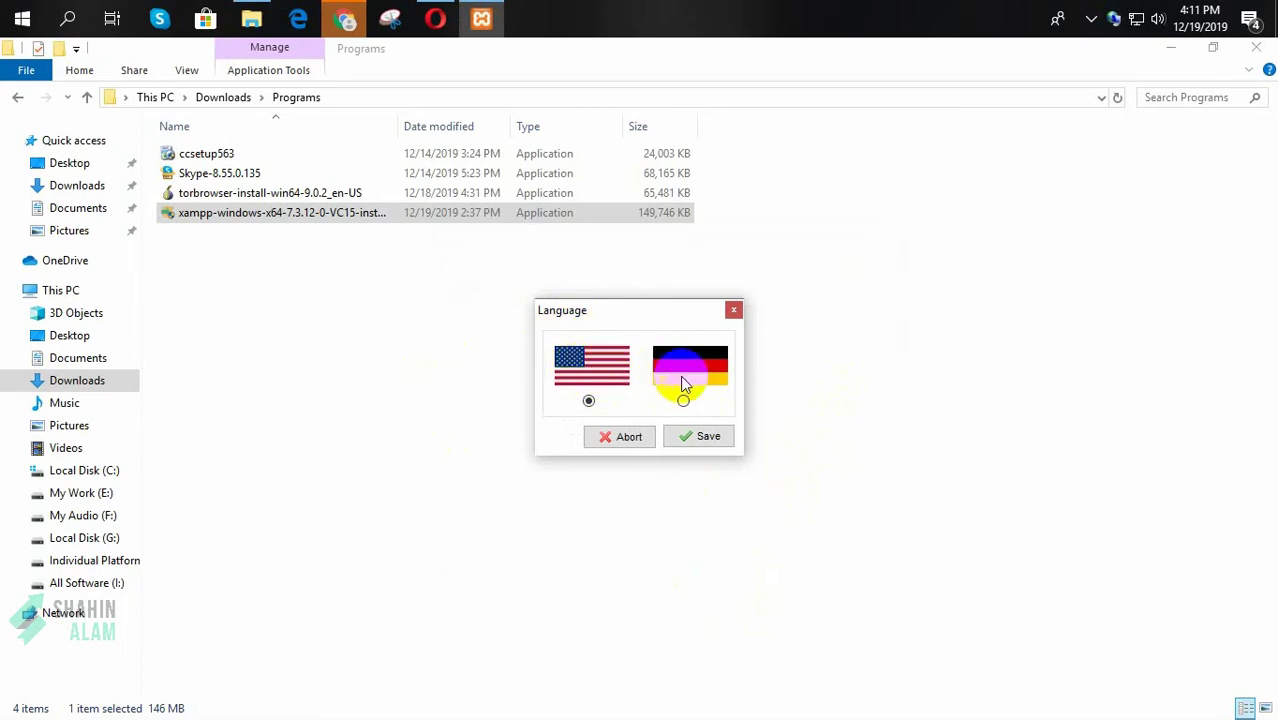
{"action": "left_click", "coordinate": [703, 436]}
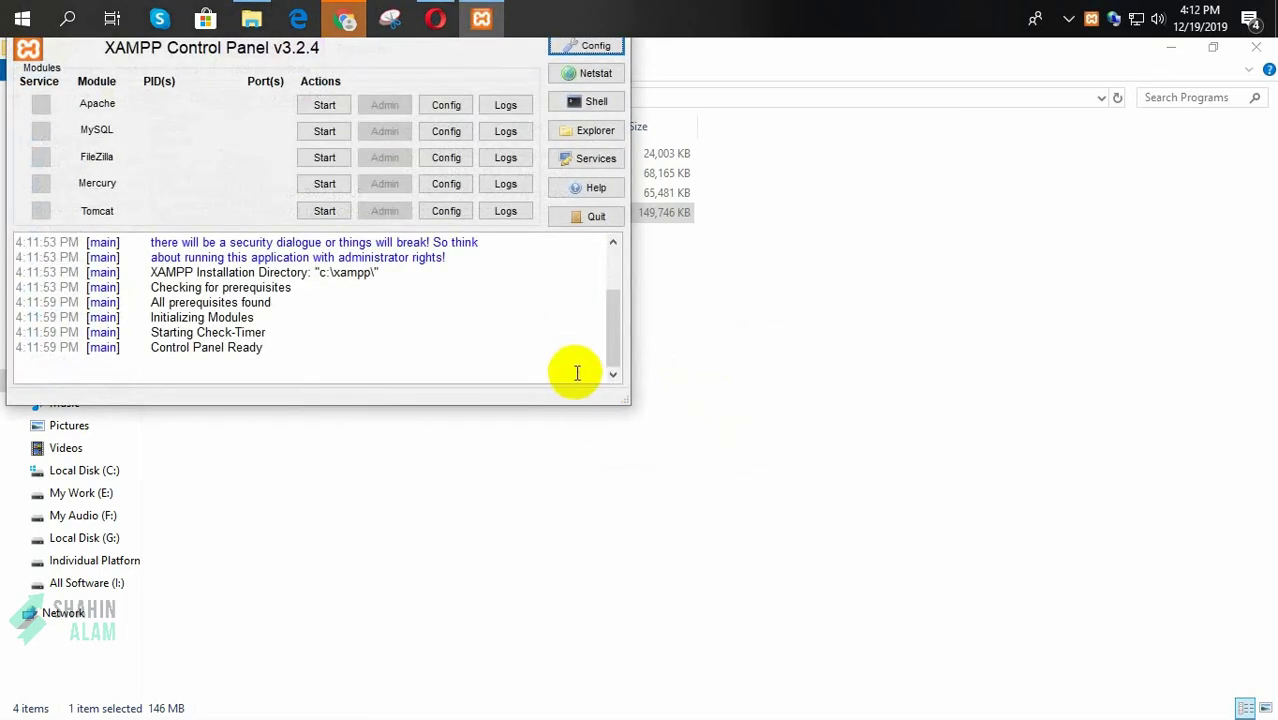
{"action": "left_click_drag", "start_coordinate": [632, 347], "coordinate": [645, 343]}
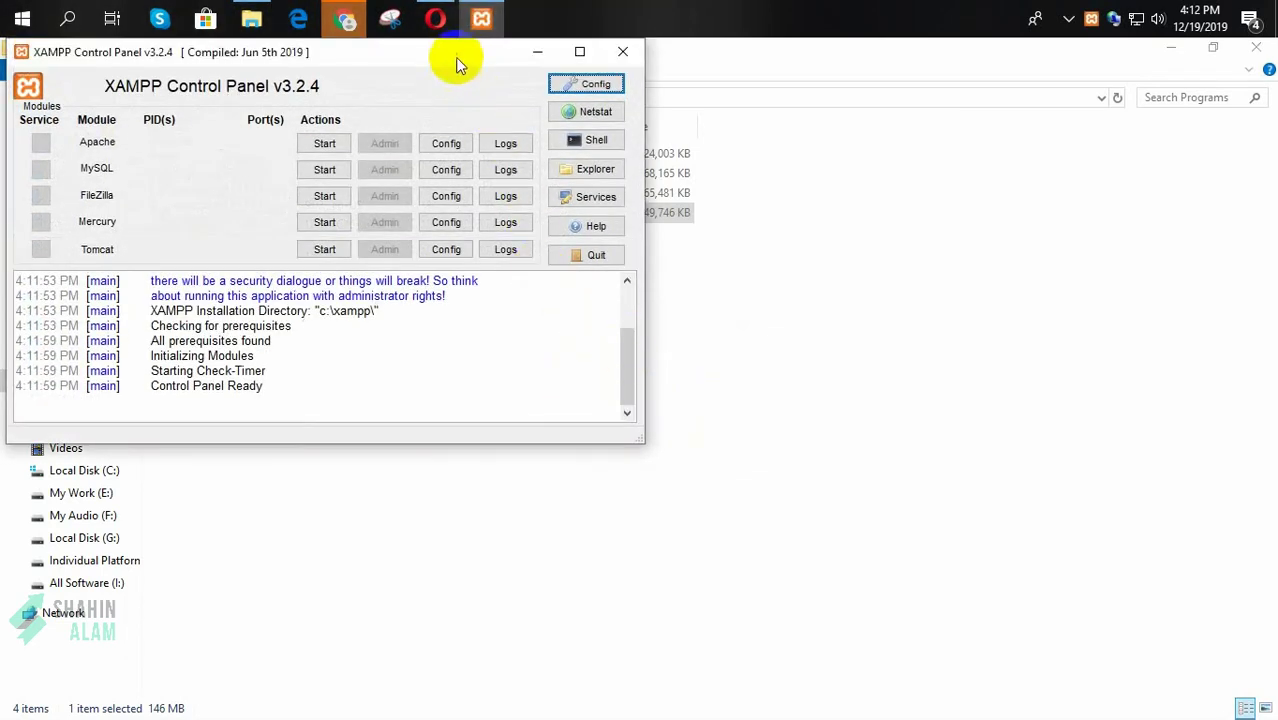
{"action": "left_click_drag", "start_coordinate": [456, 60], "coordinate": [752, 225]}
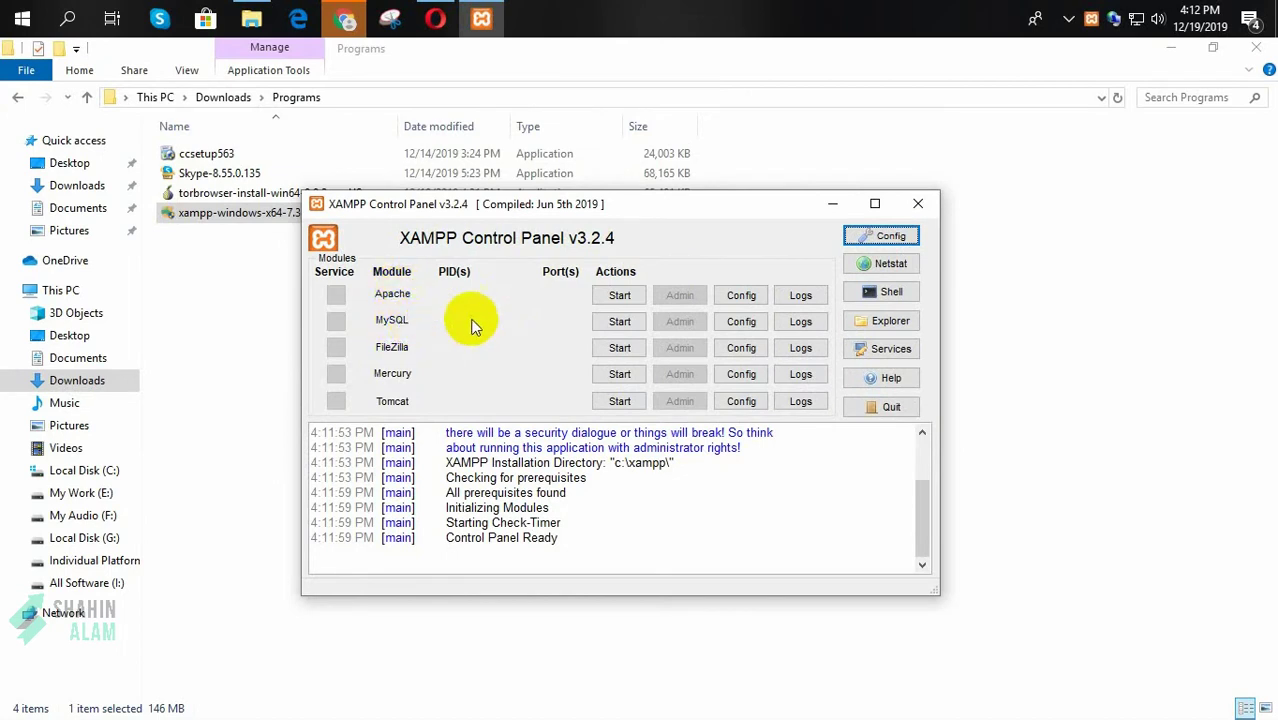
Step: Start Apache and MySQL, allowing mysqld through the firewall
{"action": "left_click", "coordinate": [612, 297]}
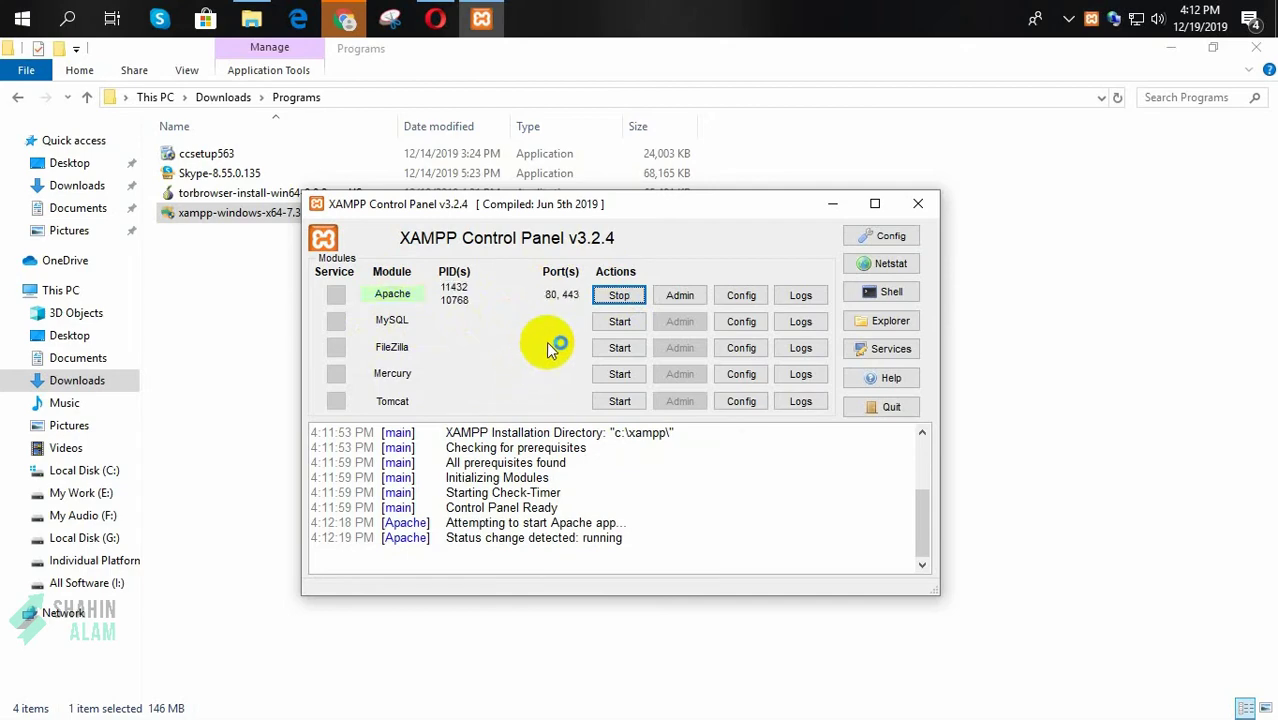
{"action": "left_click", "coordinate": [617, 321]}
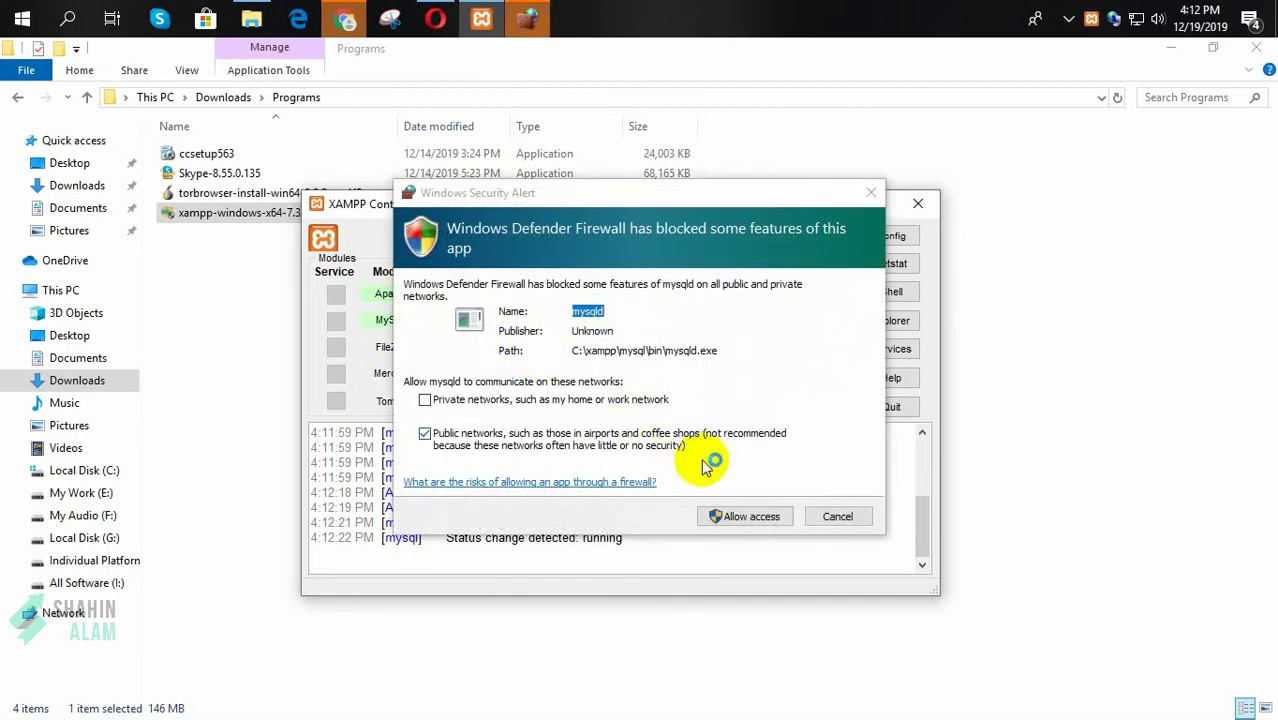
{"action": "left_click", "coordinate": [733, 521]}
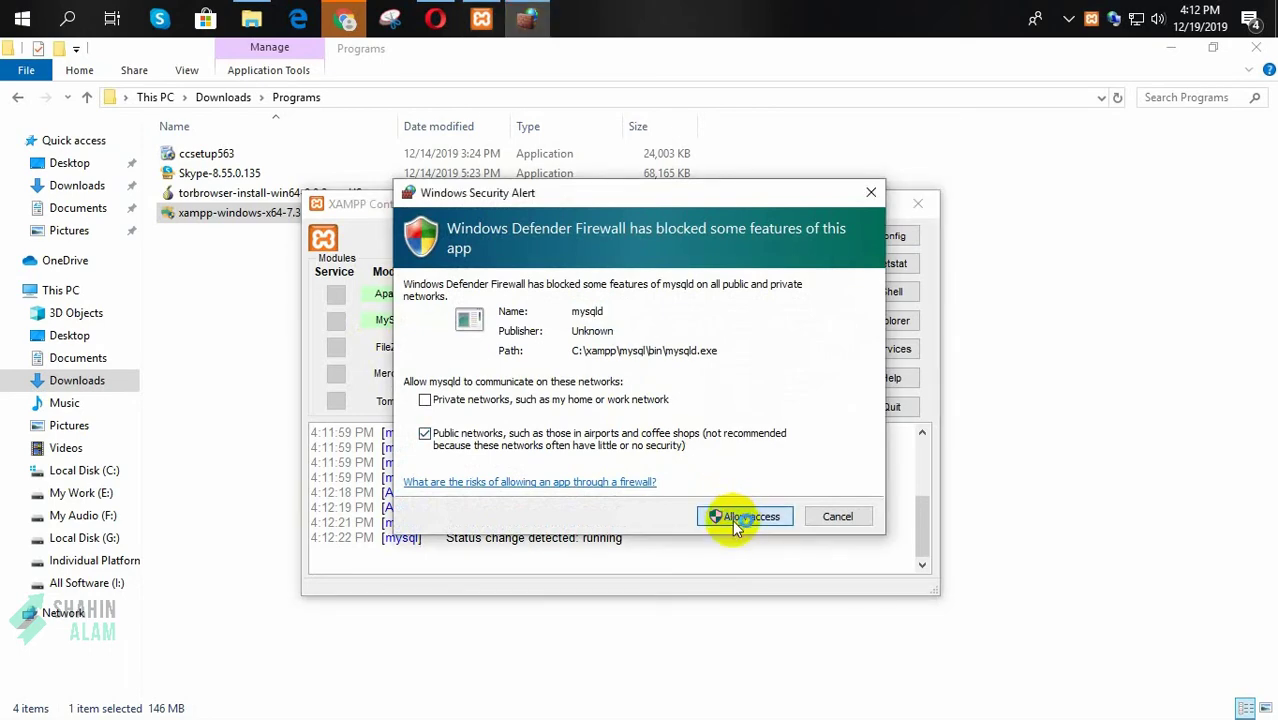
{"action": "left_click", "coordinate": [726, 520]}
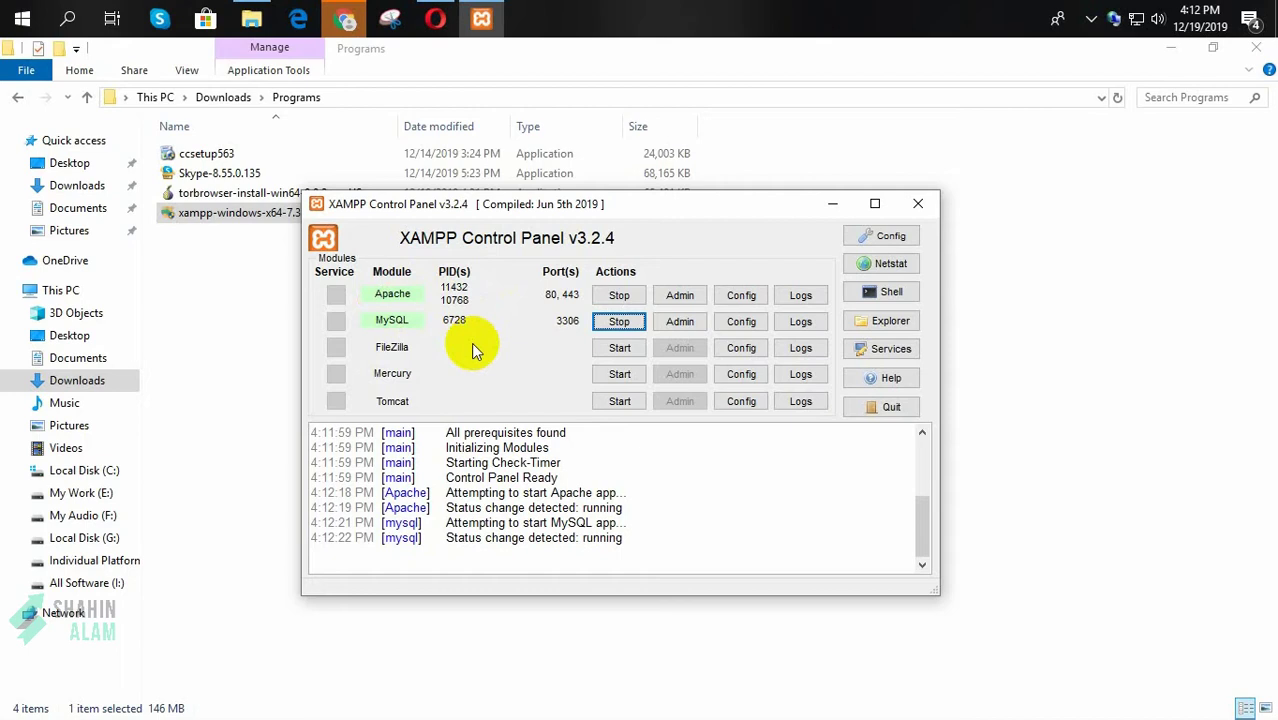
{"action": "left_click", "coordinate": [344, 18]}
Step: Load localhost in a new tab and go to phpMyAdmin from the XAMPP dashboard
{"action": "left_click", "coordinate": [923, 52]}
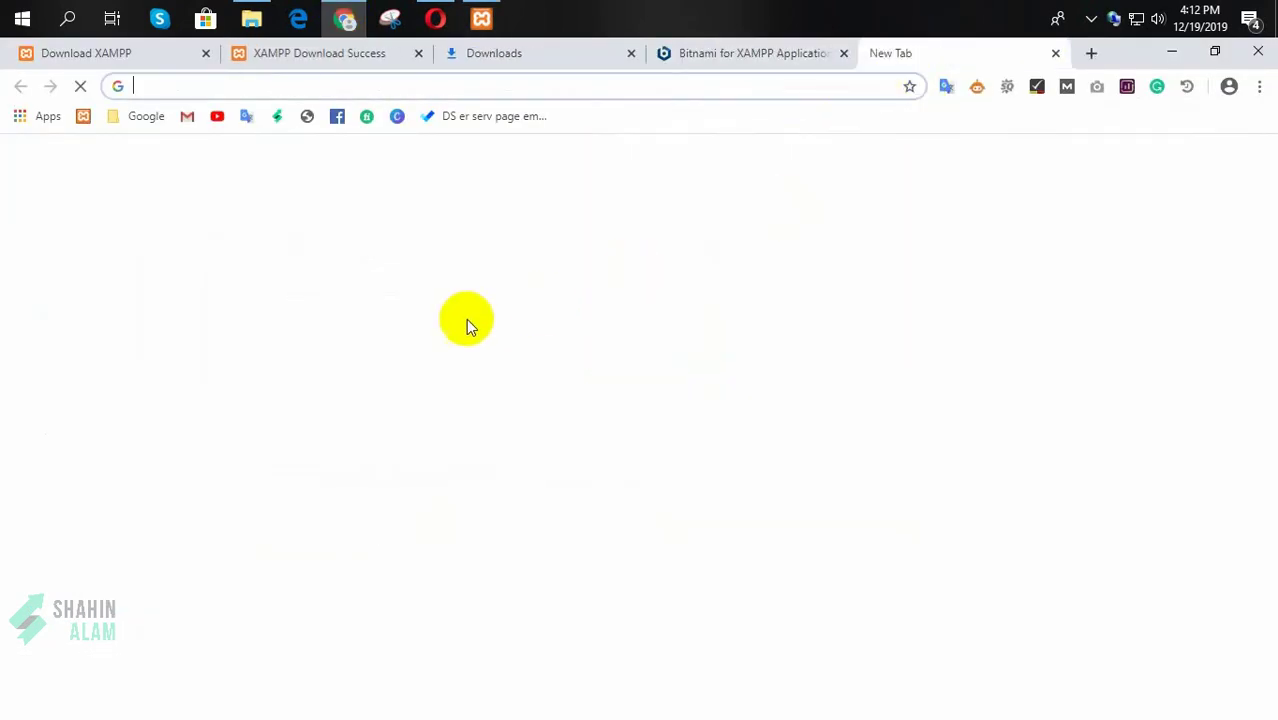
{"action": "type", "text": "loca"}
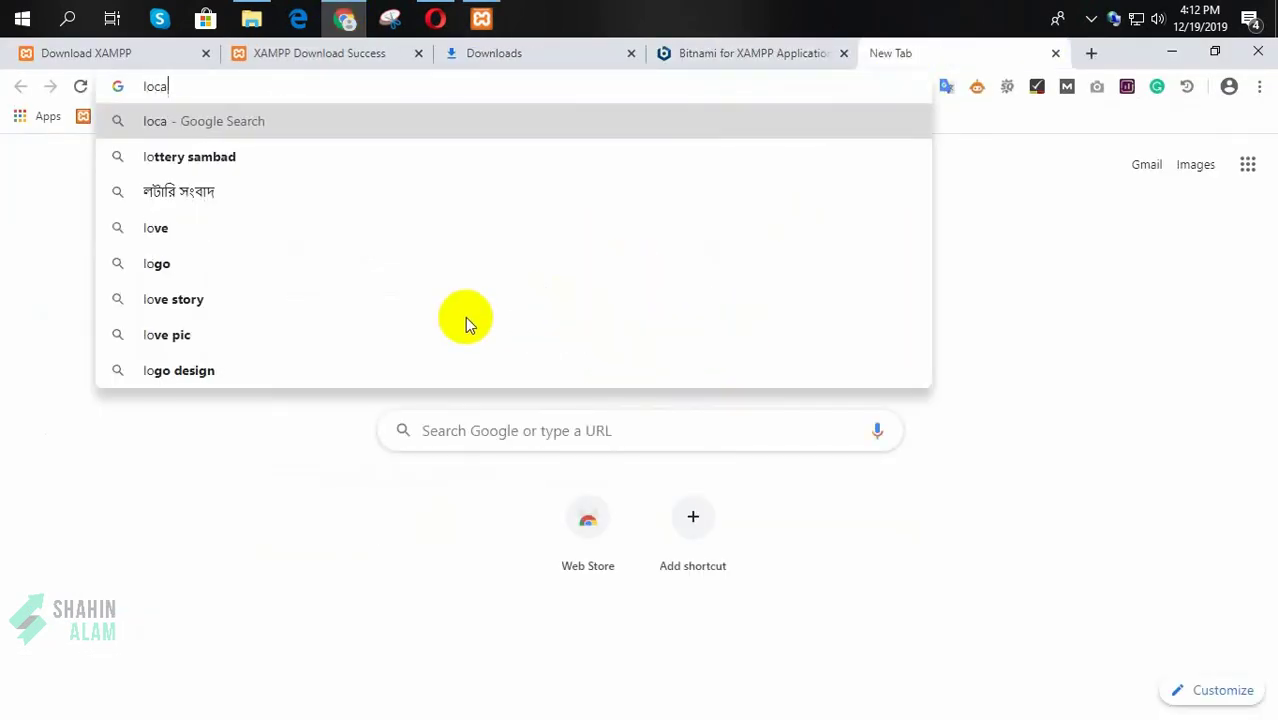
{"action": "type", "text": "lhost"}
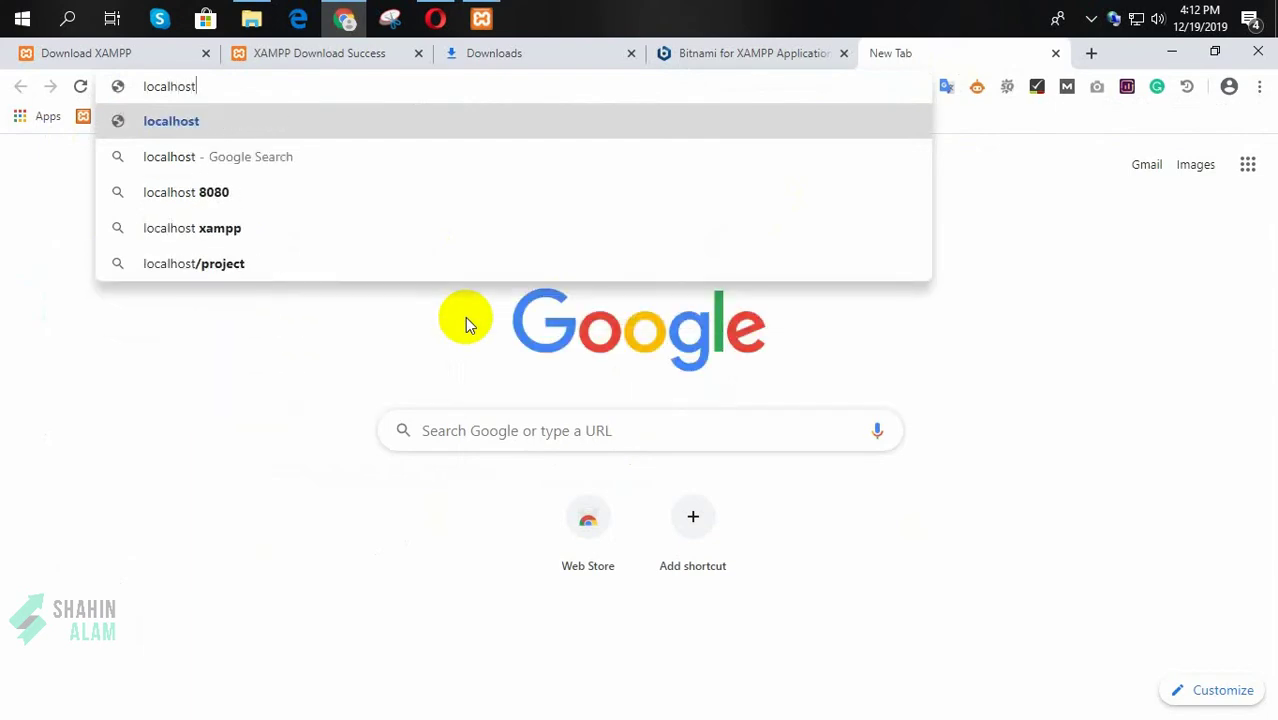
{"action": "key", "text": "Return"}
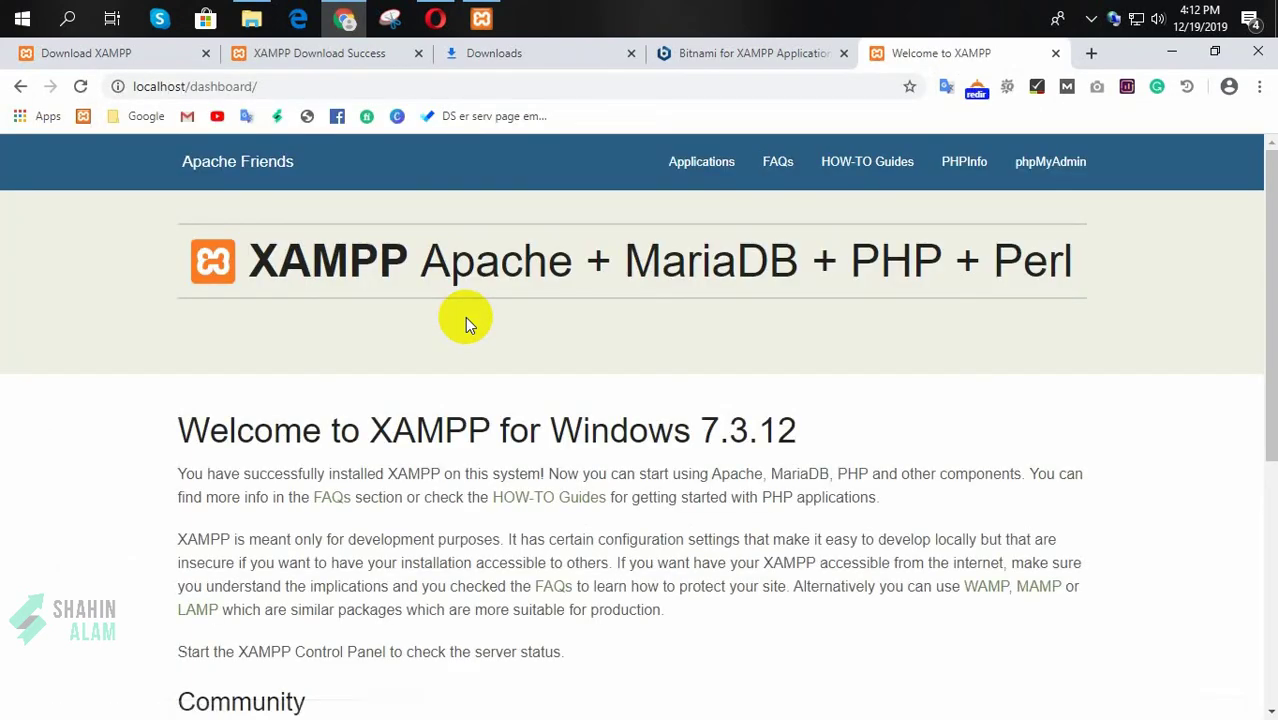
{"action": "left_click_drag", "start_coordinate": [188, 86], "coordinate": [365, 86]}
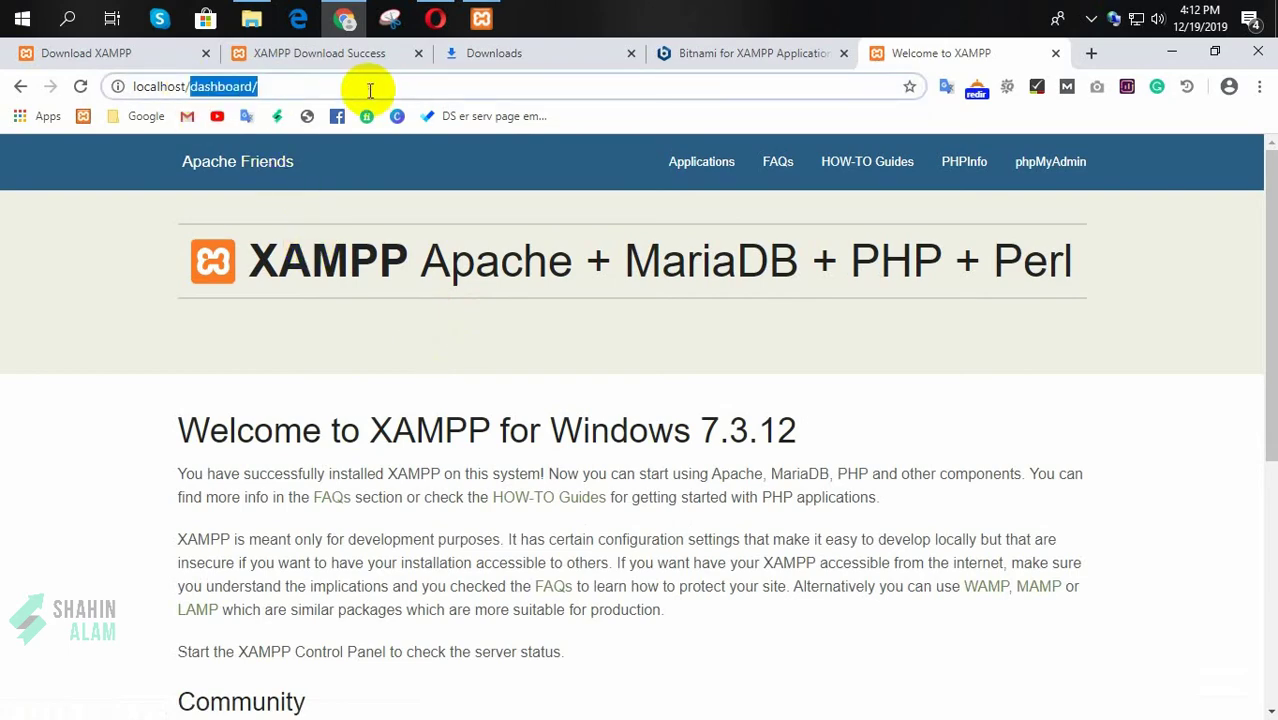
{"action": "left_click", "coordinate": [94, 349]}
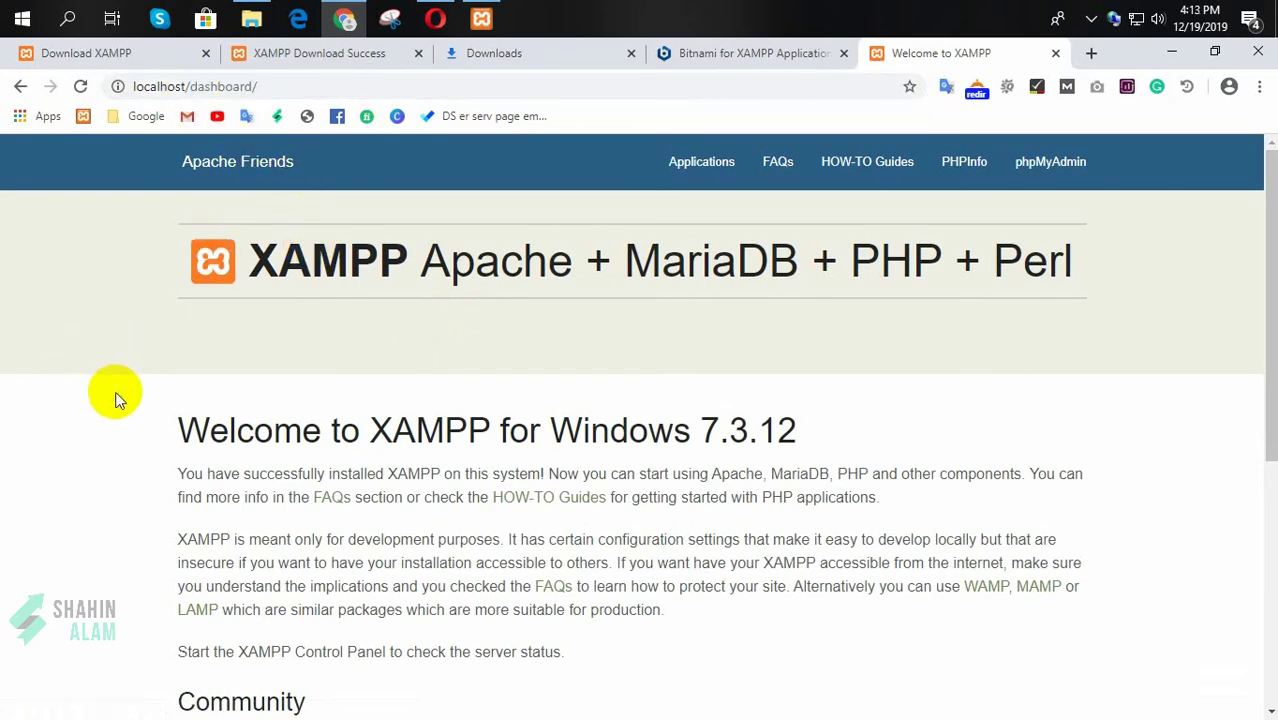
{"action": "scroll", "coordinate": [115, 398], "scroll_direction": "down", "scroll_amount": 1}
{"action": "scroll", "coordinate": [115, 398], "scroll_direction": "up", "scroll_amount": 1}
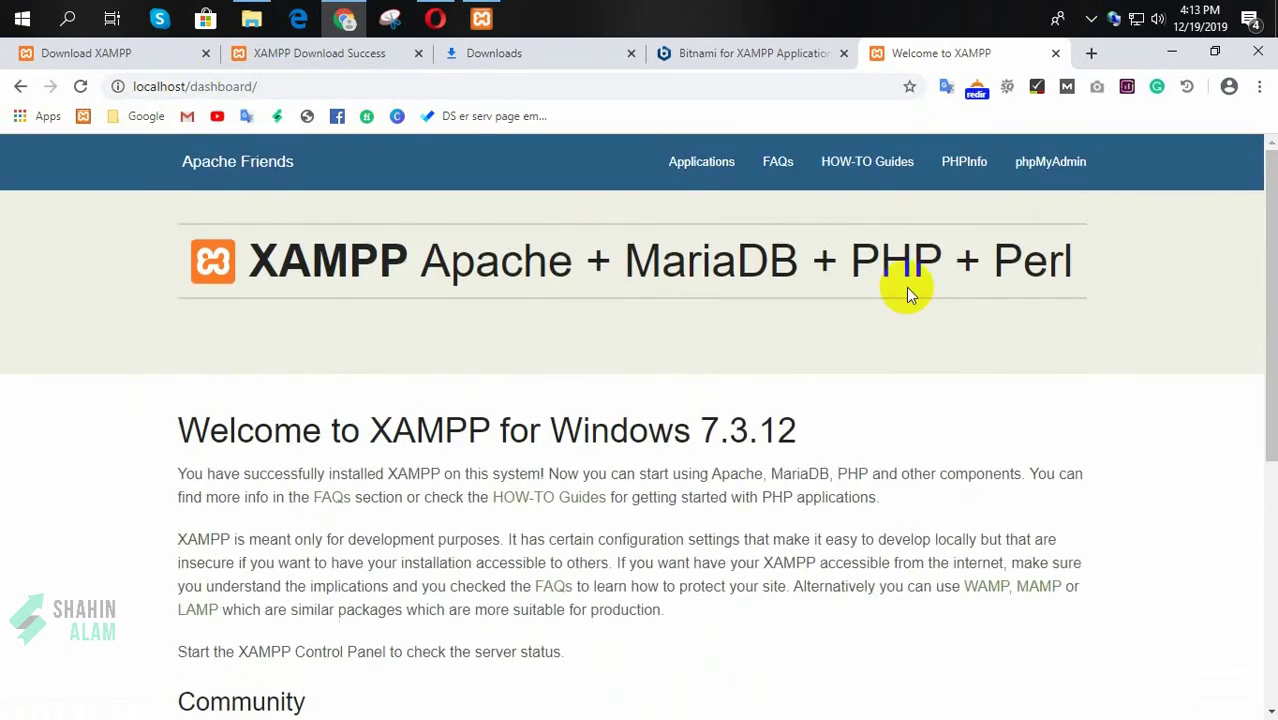
{"action": "left_click", "coordinate": [1055, 168]}
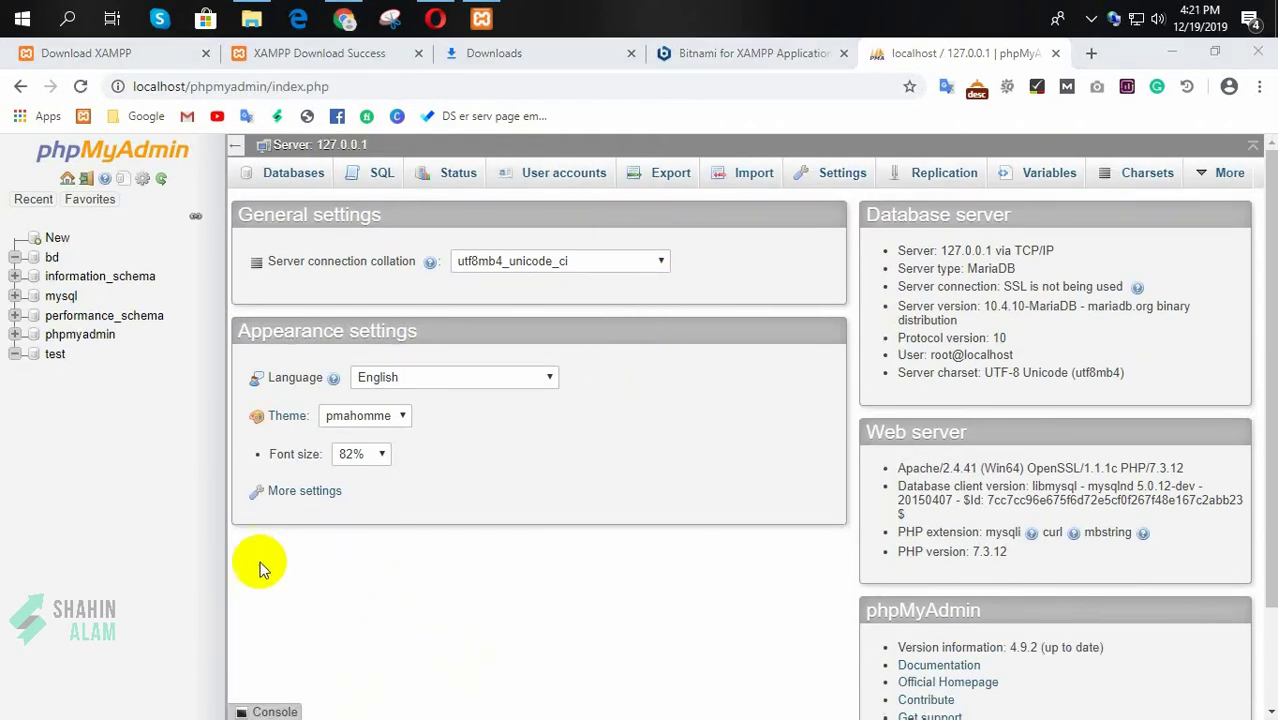
Step: Create a database named youtube in phpMyAdmin and open a new blank tab
{"action": "left_click", "coordinate": [295, 176]}
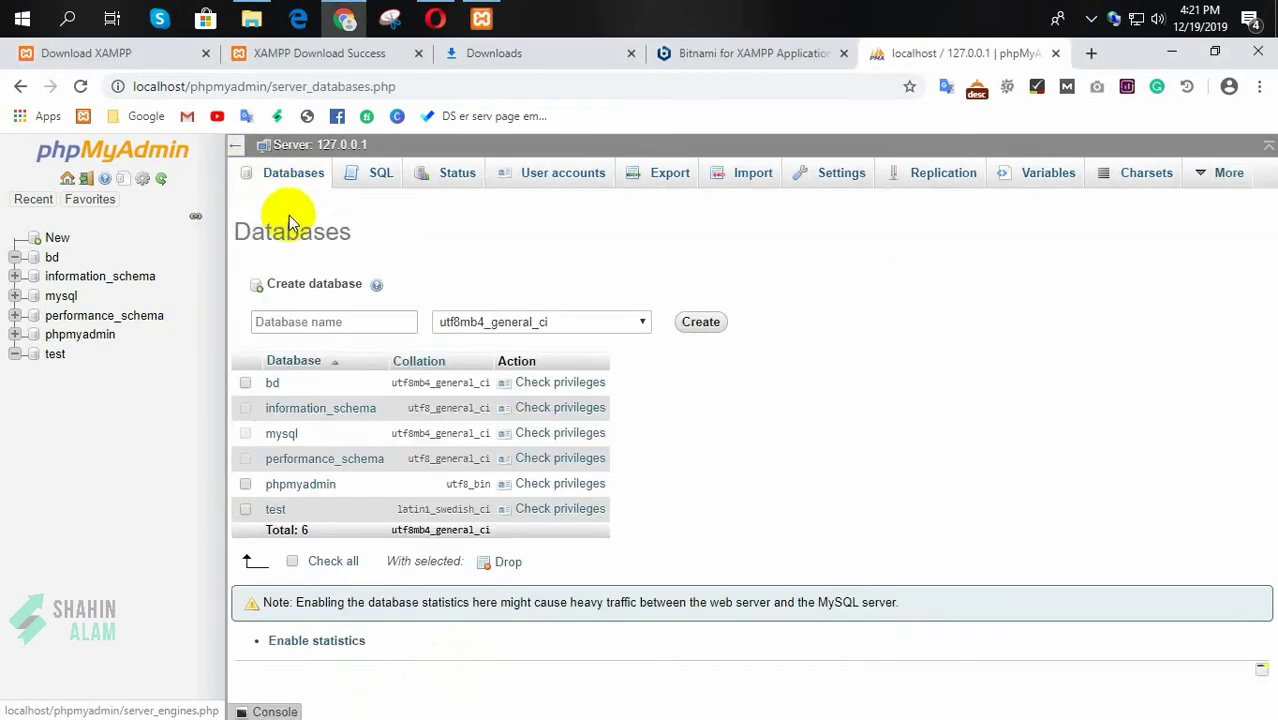
{"action": "left_click", "coordinate": [289, 324]}
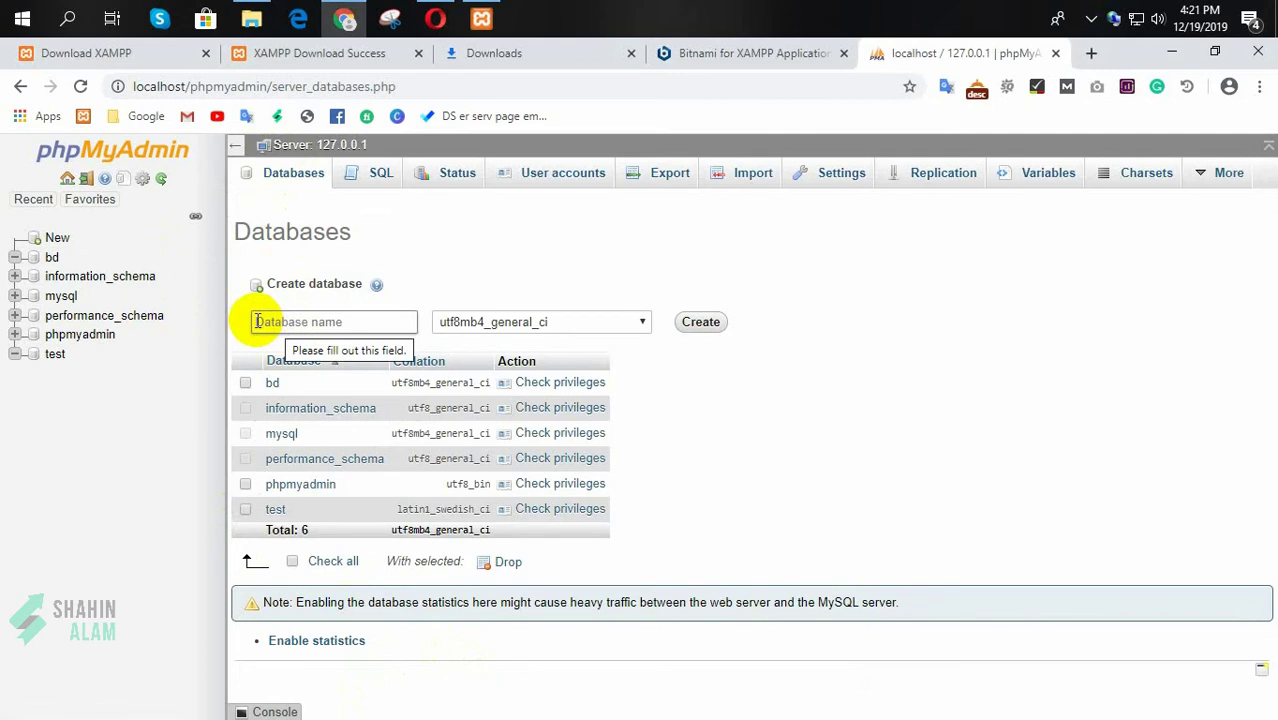
{"action": "left_click", "coordinate": [258, 321]}
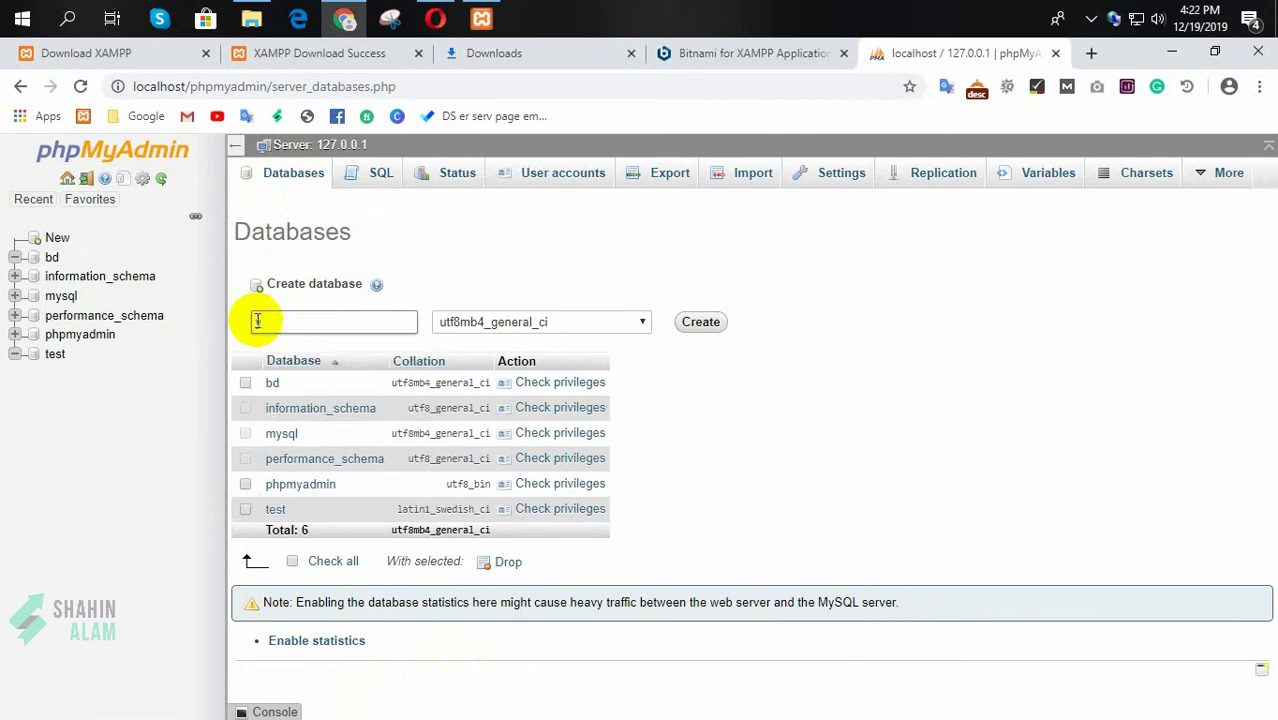
{"action": "type", "text": "youtube"}
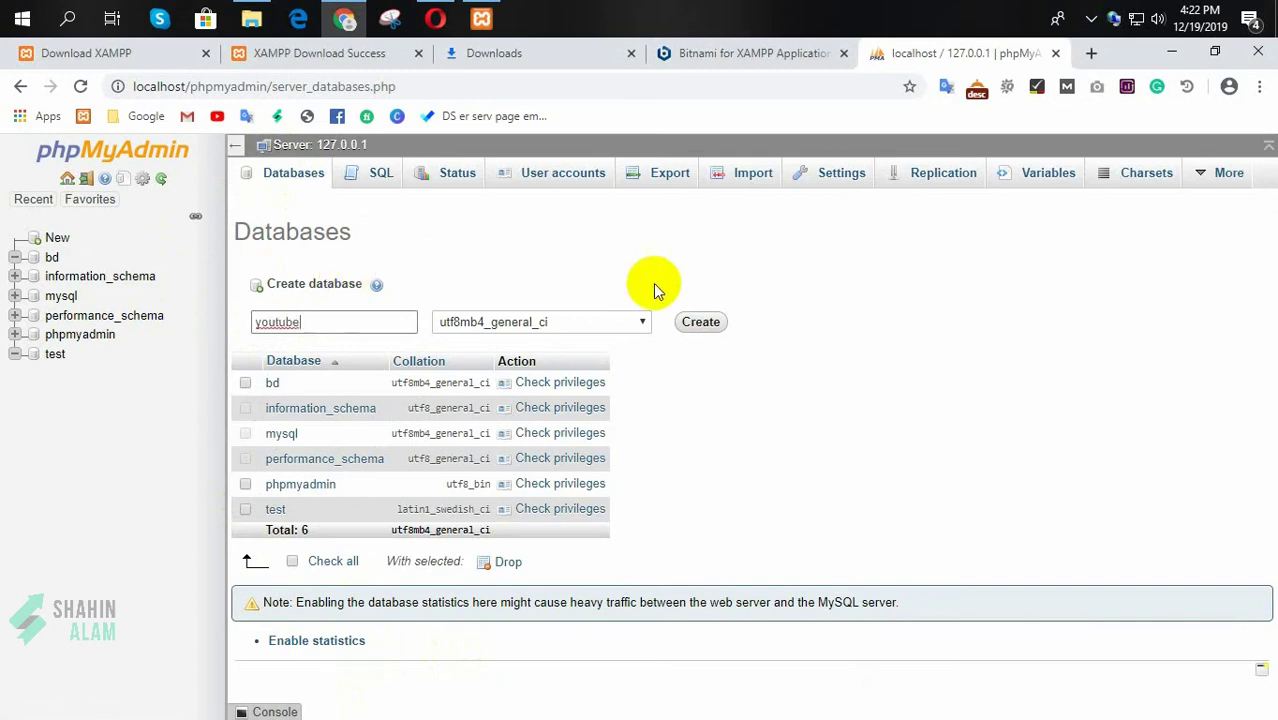
{"action": "left_click", "coordinate": [706, 326]}
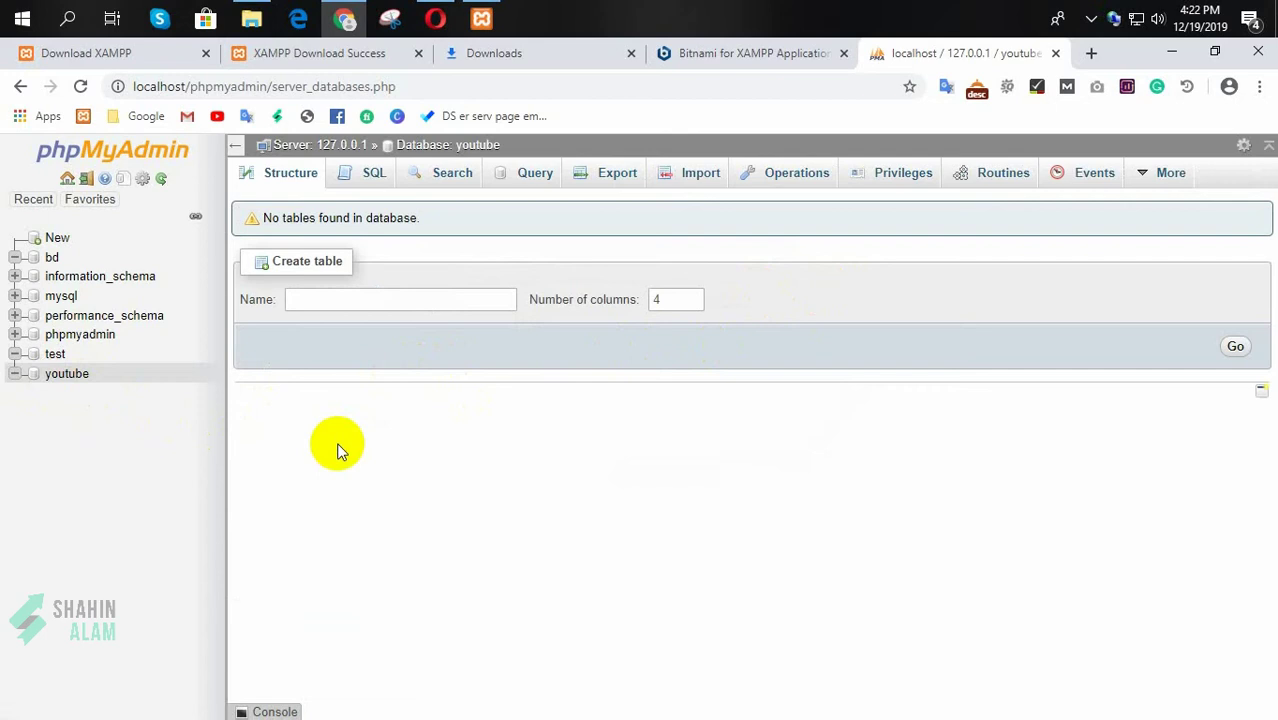
{"action": "left_click", "coordinate": [1091, 53]}
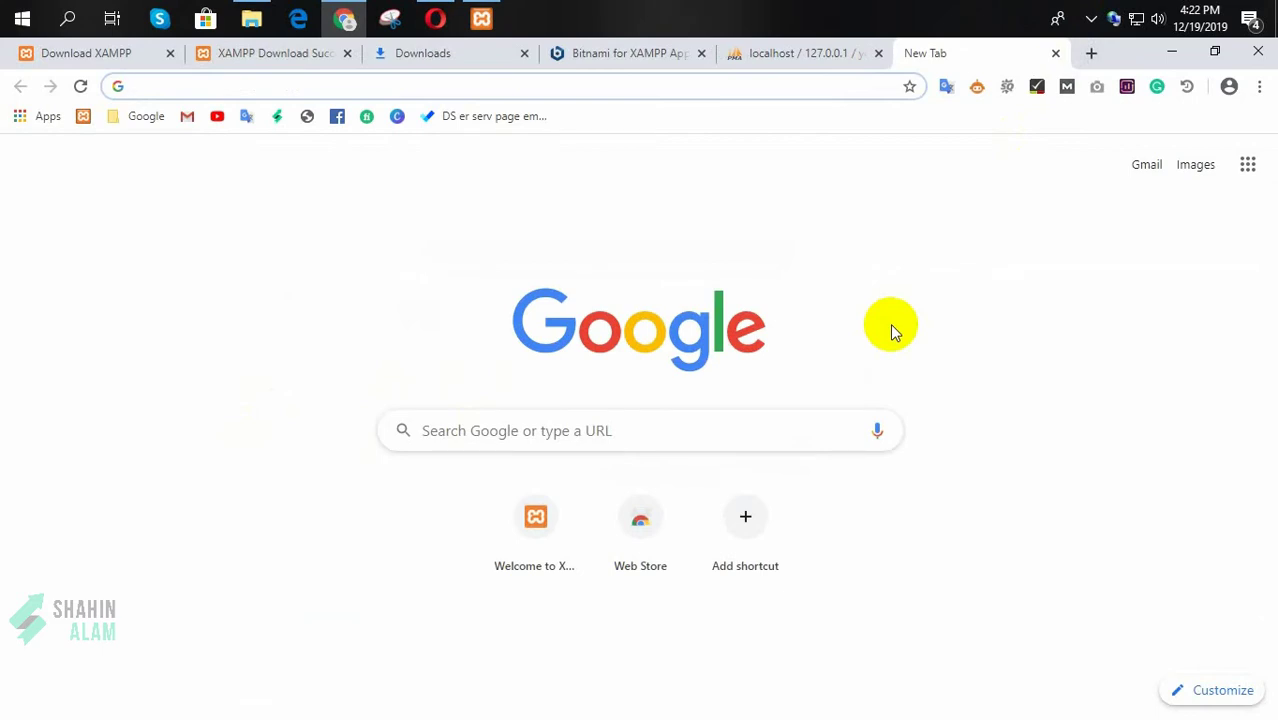
Step: Download wordpress-5.3.2.zip from wordpress.org and view it on Chrome's Downloads page
{"action": "type", "text": "wordpress"}
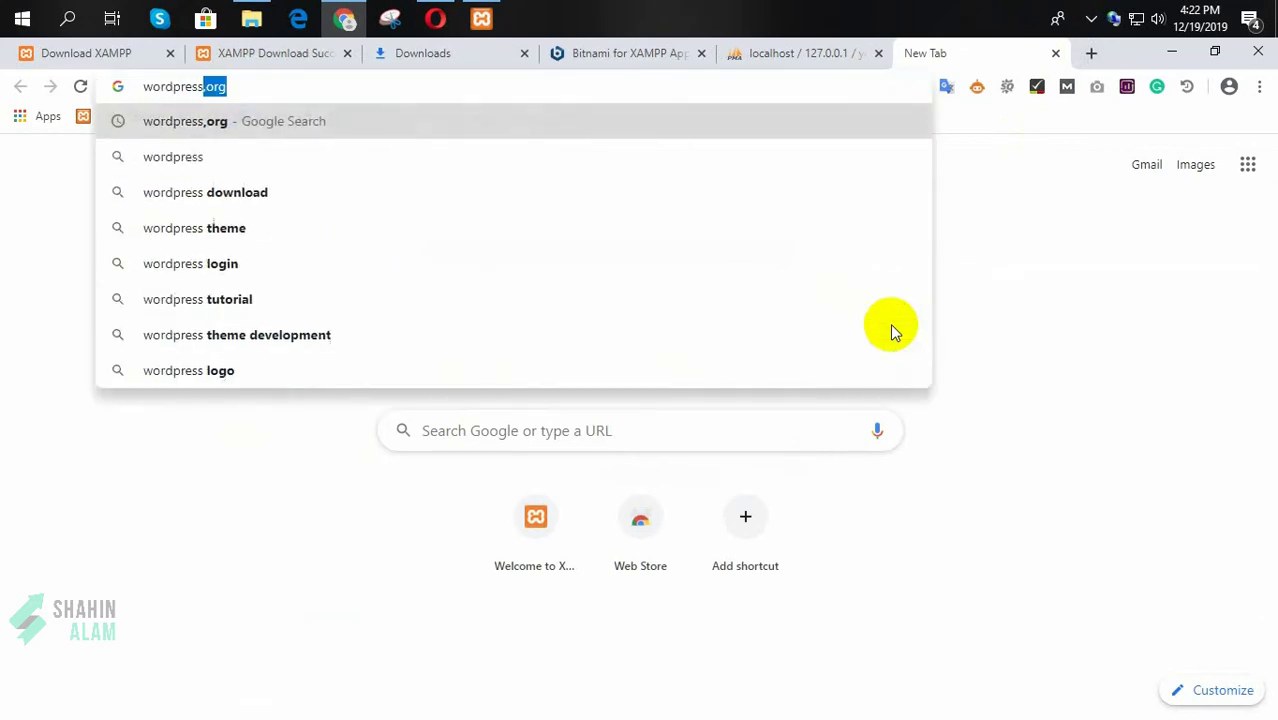
{"action": "type", "text": ".org"}
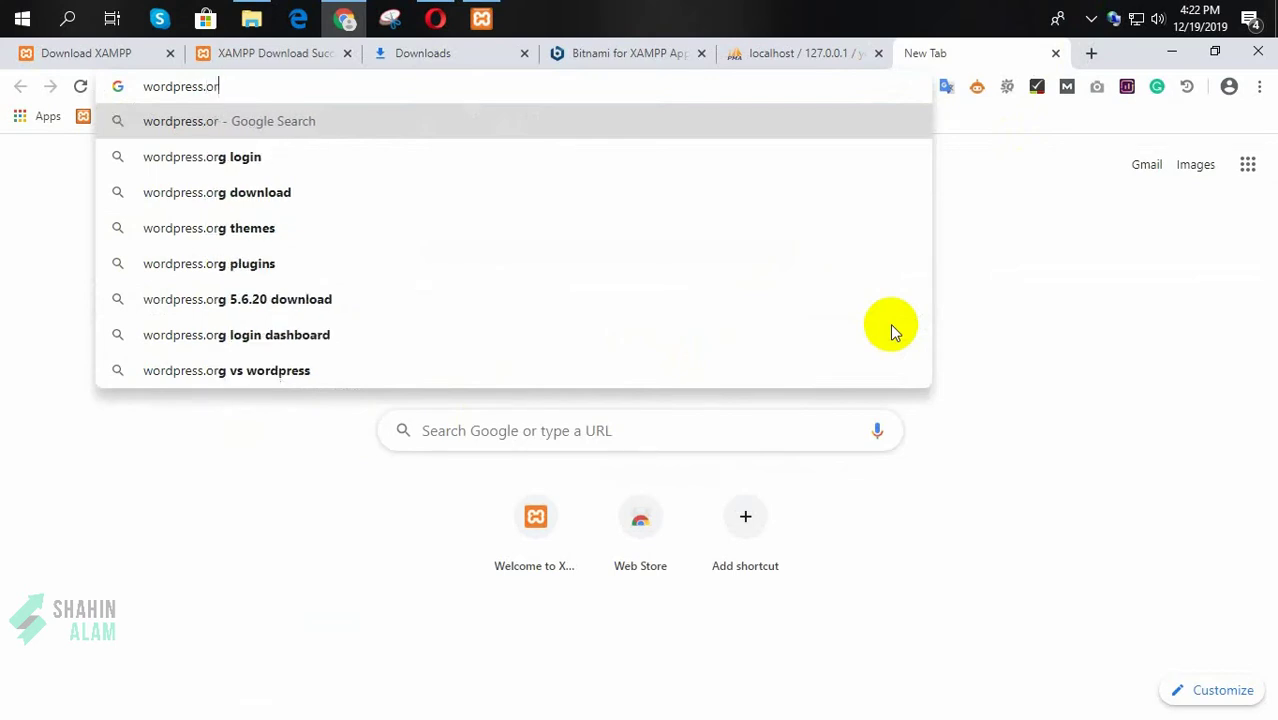
{"action": "key", "text": "Return"}
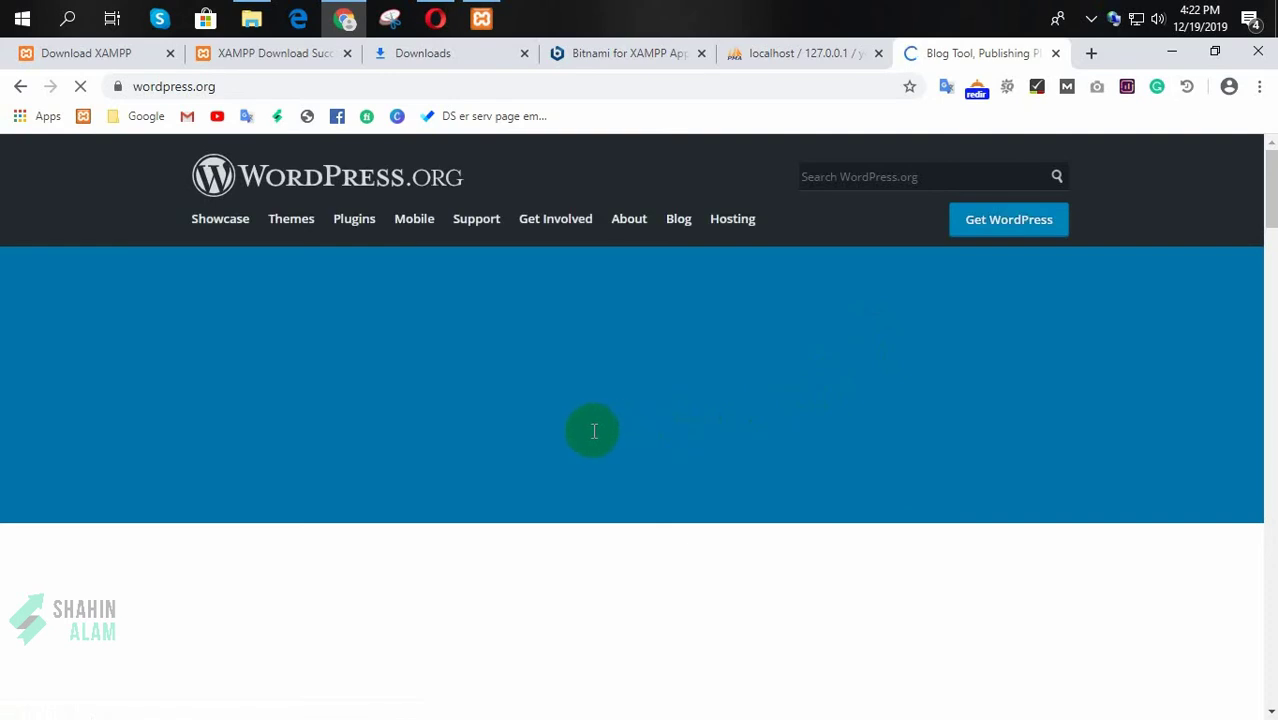
{"action": "left_click", "coordinate": [993, 238]}
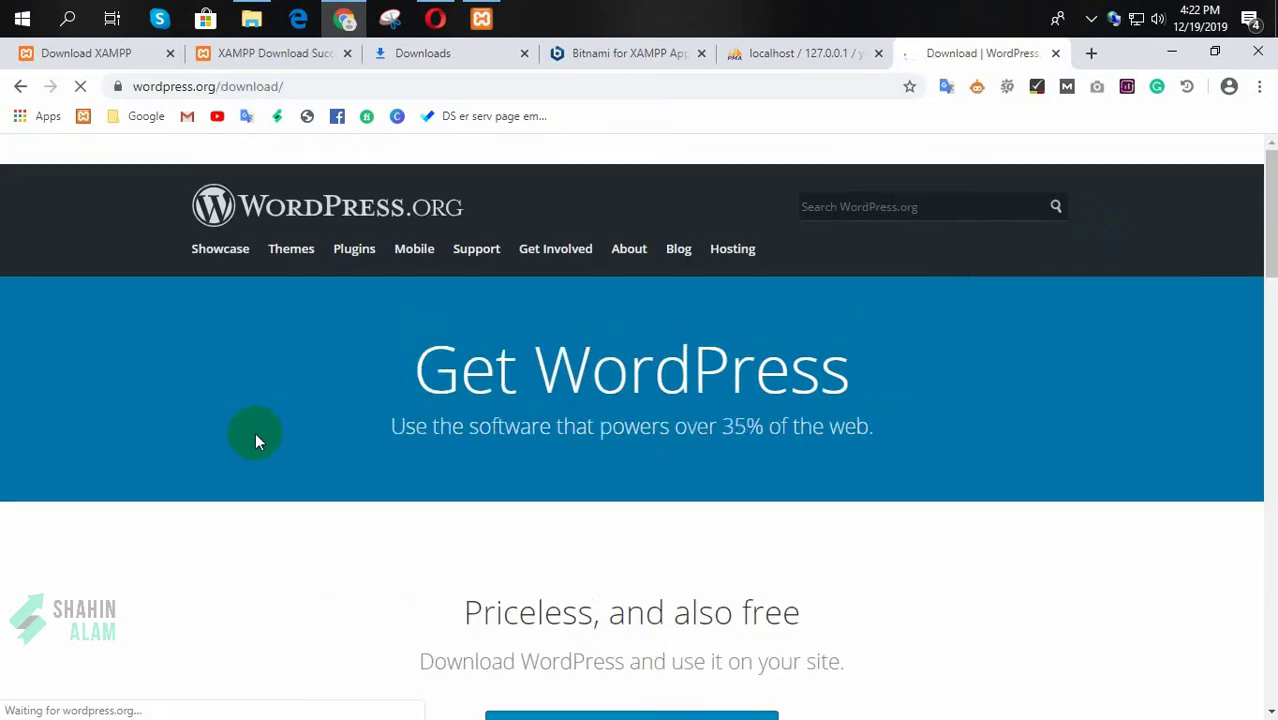
{"action": "scroll", "coordinate": [255, 432], "scroll_direction": "down", "scroll_amount": 3}
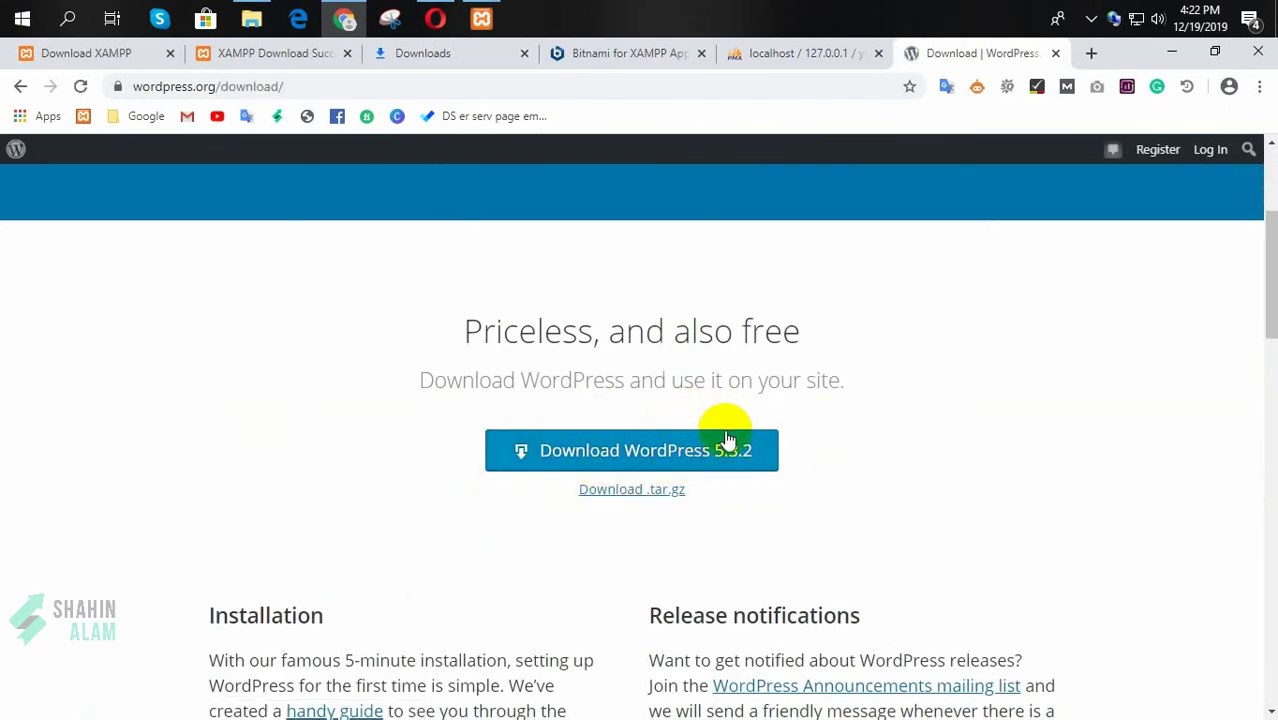
{"action": "left_click", "coordinate": [580, 452]}
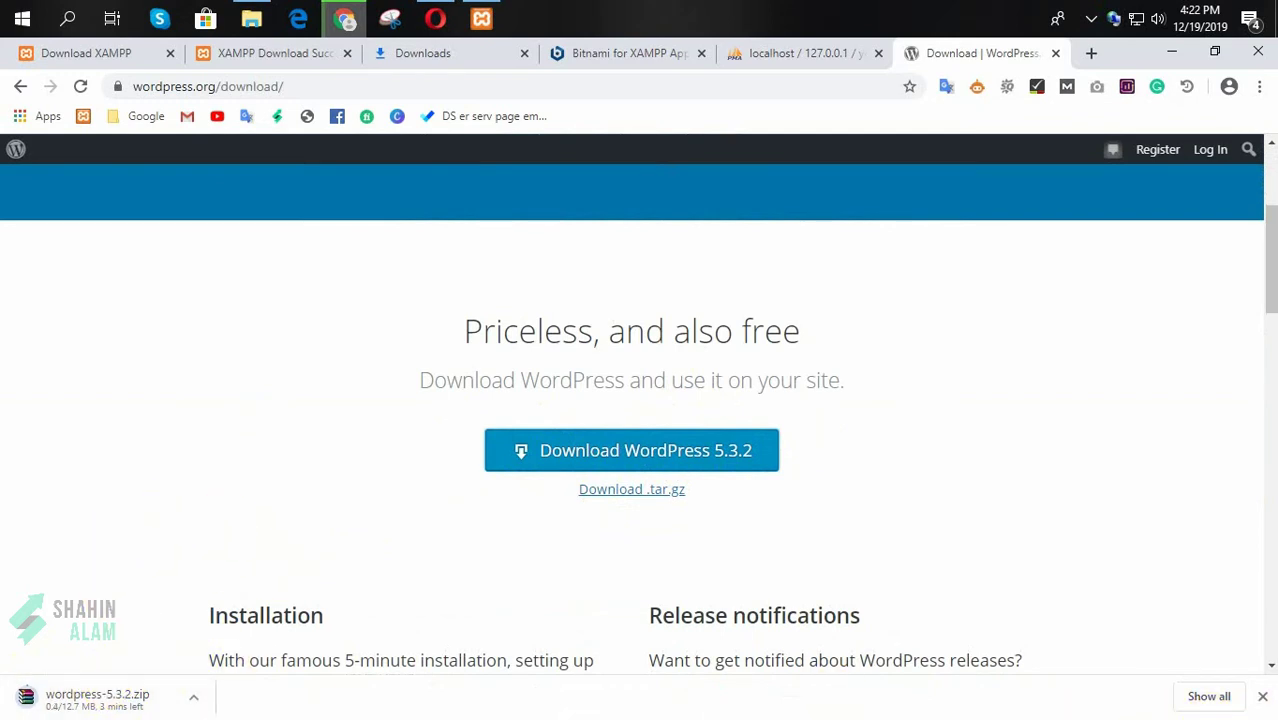
{"action": "left_click", "coordinate": [1195, 694]}
{"action": "left_click", "coordinate": [445, 390]}
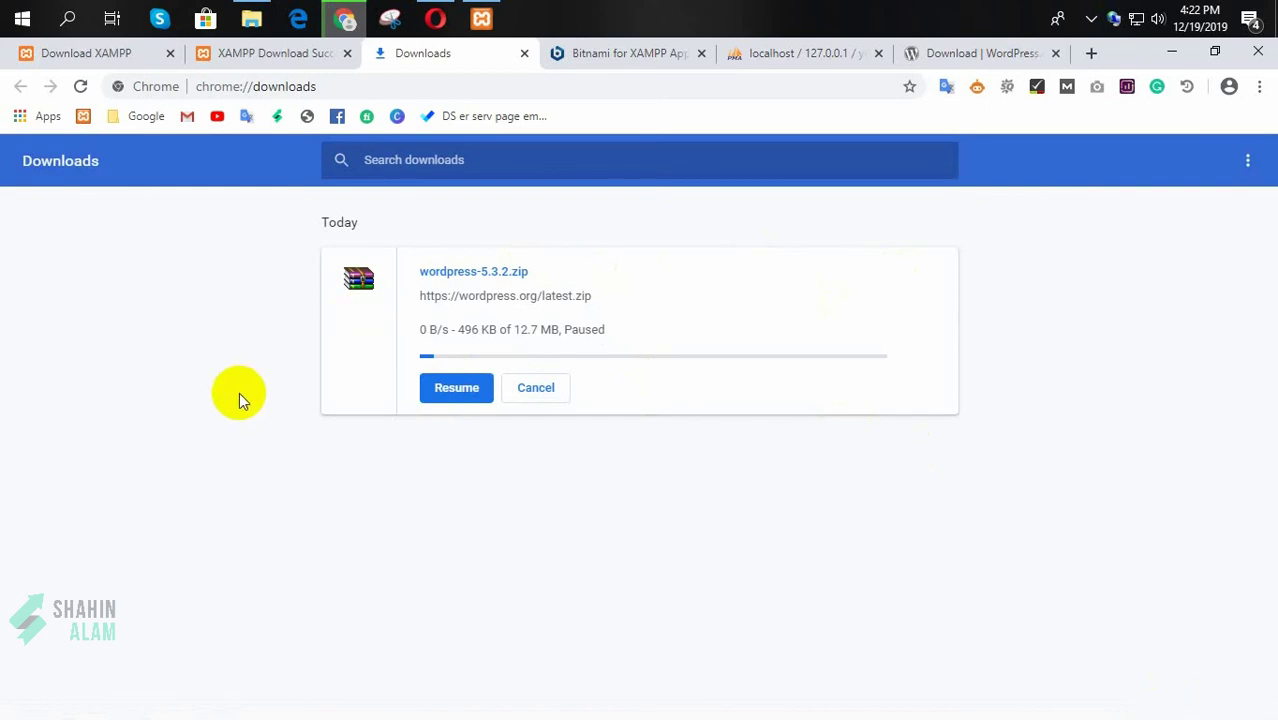
Step: Extract wordpress-5.3.2.zip from Downloads > Compressed into a wordpress-5.3.2 folder
{"action": "left_click", "coordinate": [251, 18]}
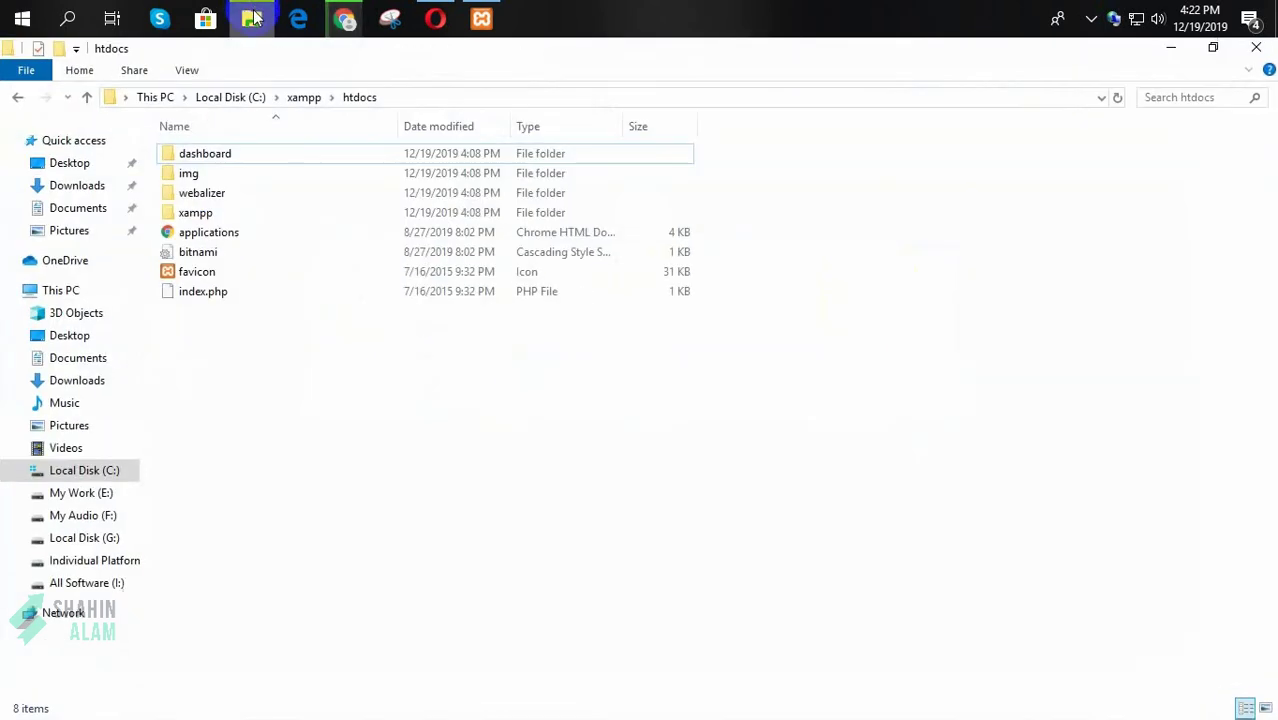
{"action": "left_click", "coordinate": [75, 381]}
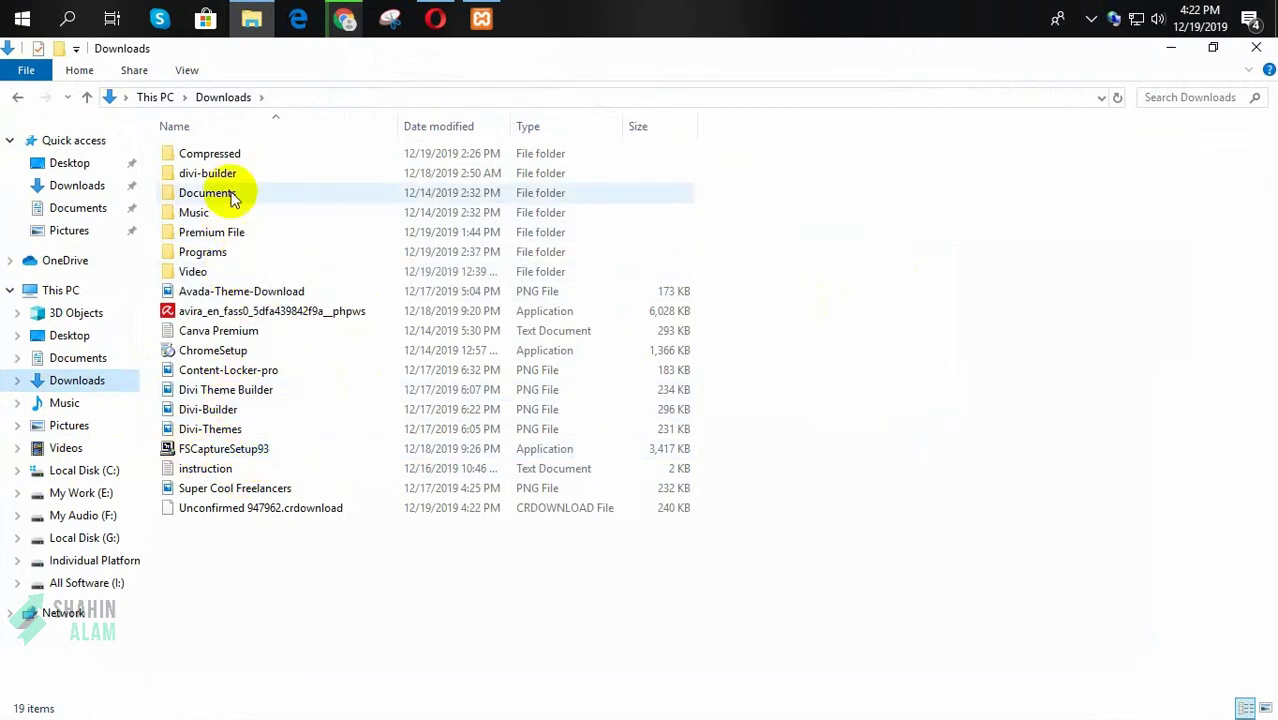
{"action": "double_click", "coordinate": [250, 163]}
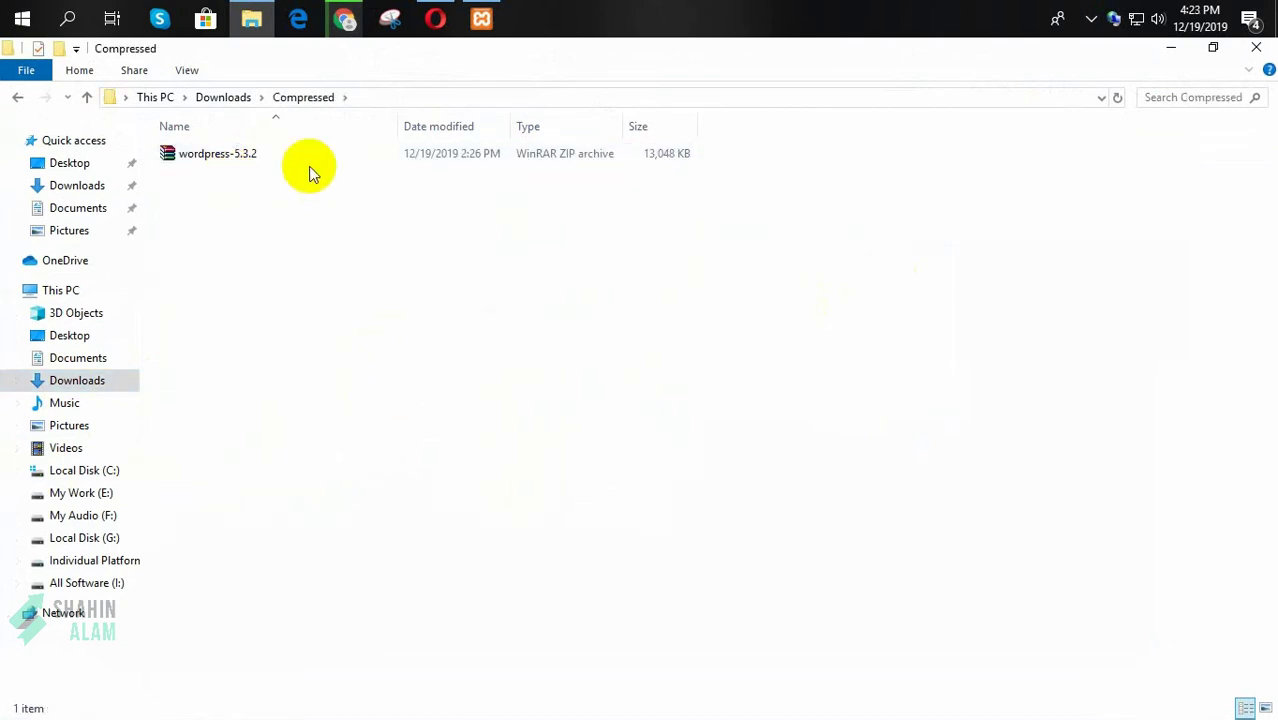
{"action": "left_click", "coordinate": [255, 157]}
{"action": "right_click", "coordinate": [214, 164]}
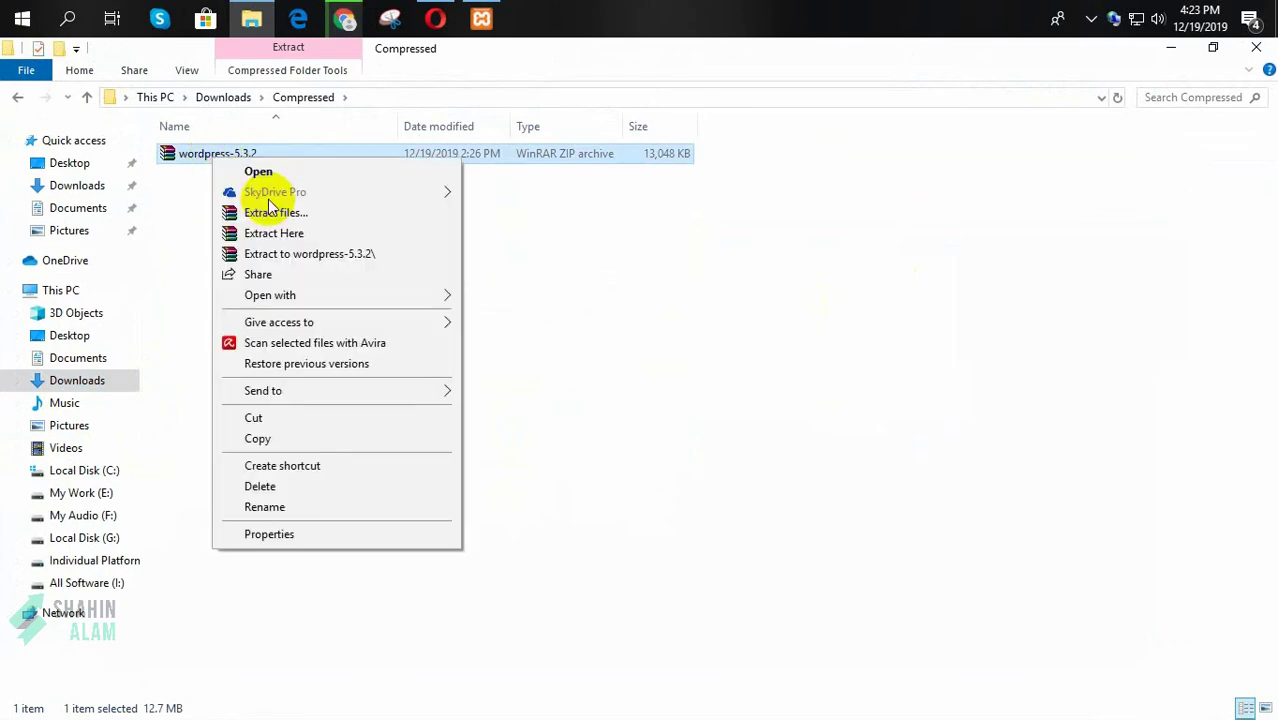
{"action": "left_click", "coordinate": [318, 255]}
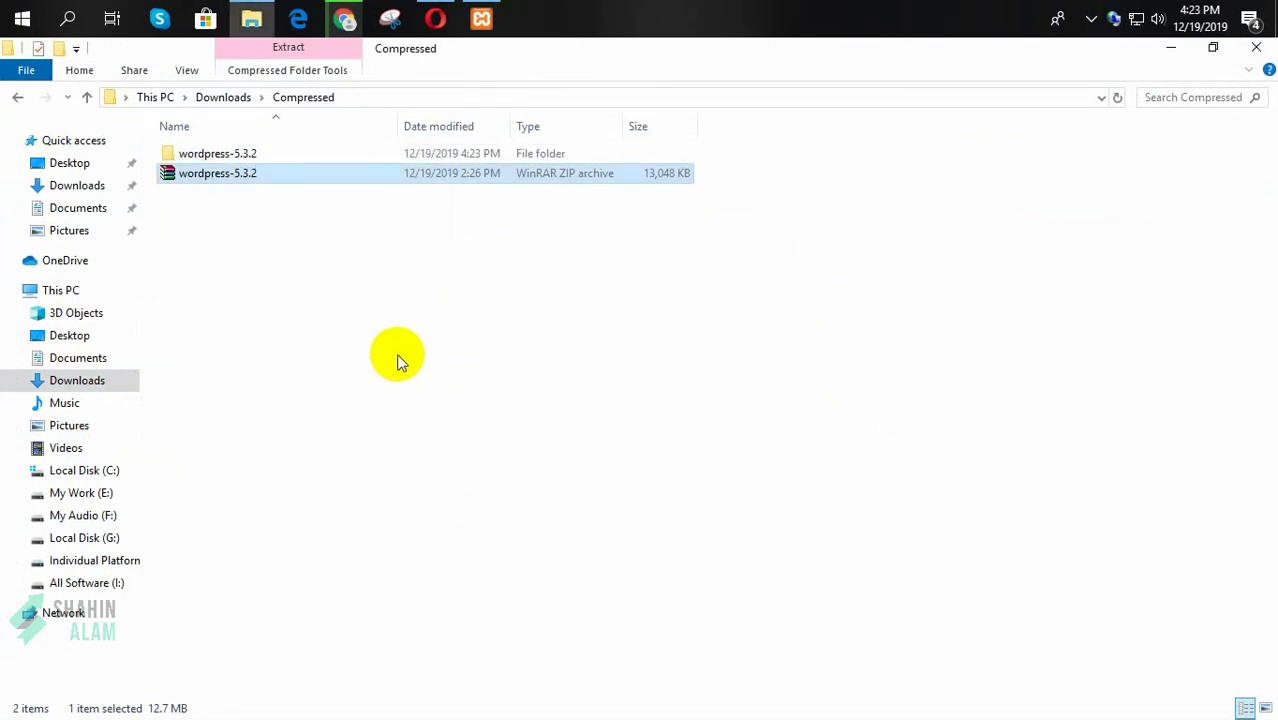
Step: Go into wordpress-5.3.2\wordpress and select its WordPress files
{"action": "left_click", "coordinate": [215, 152]}
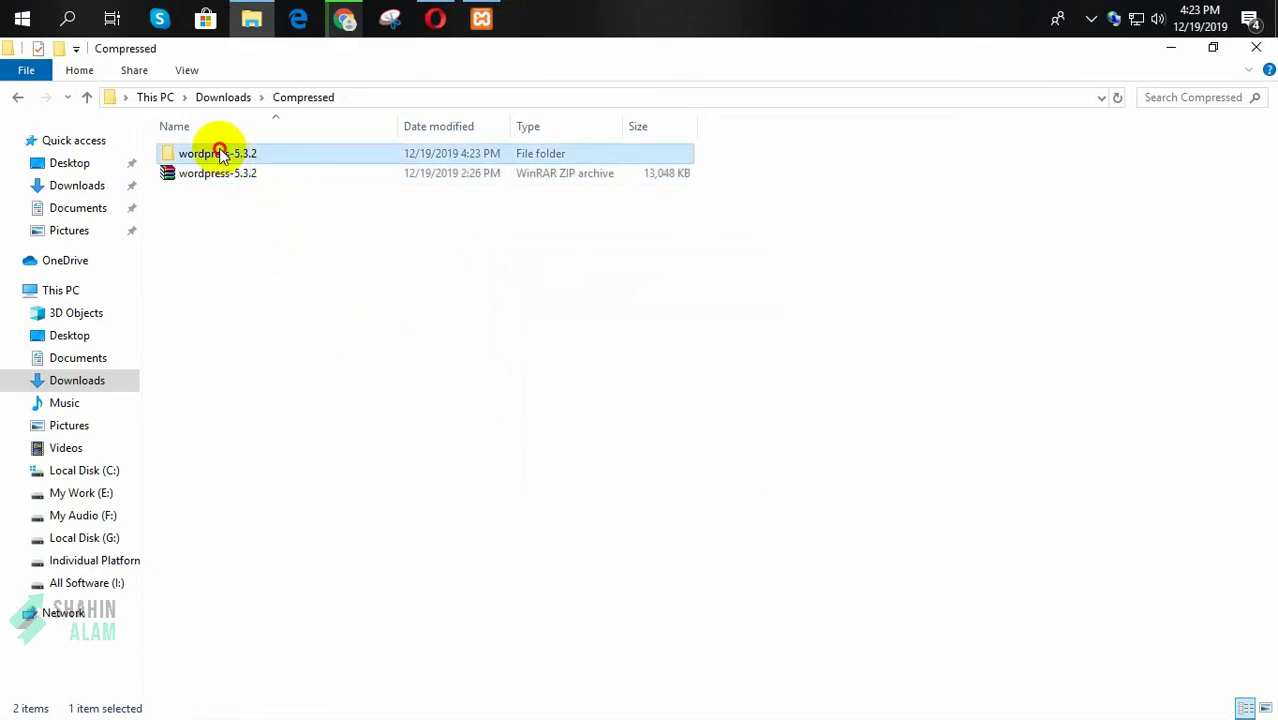
{"action": "double_click", "coordinate": [196, 157]}
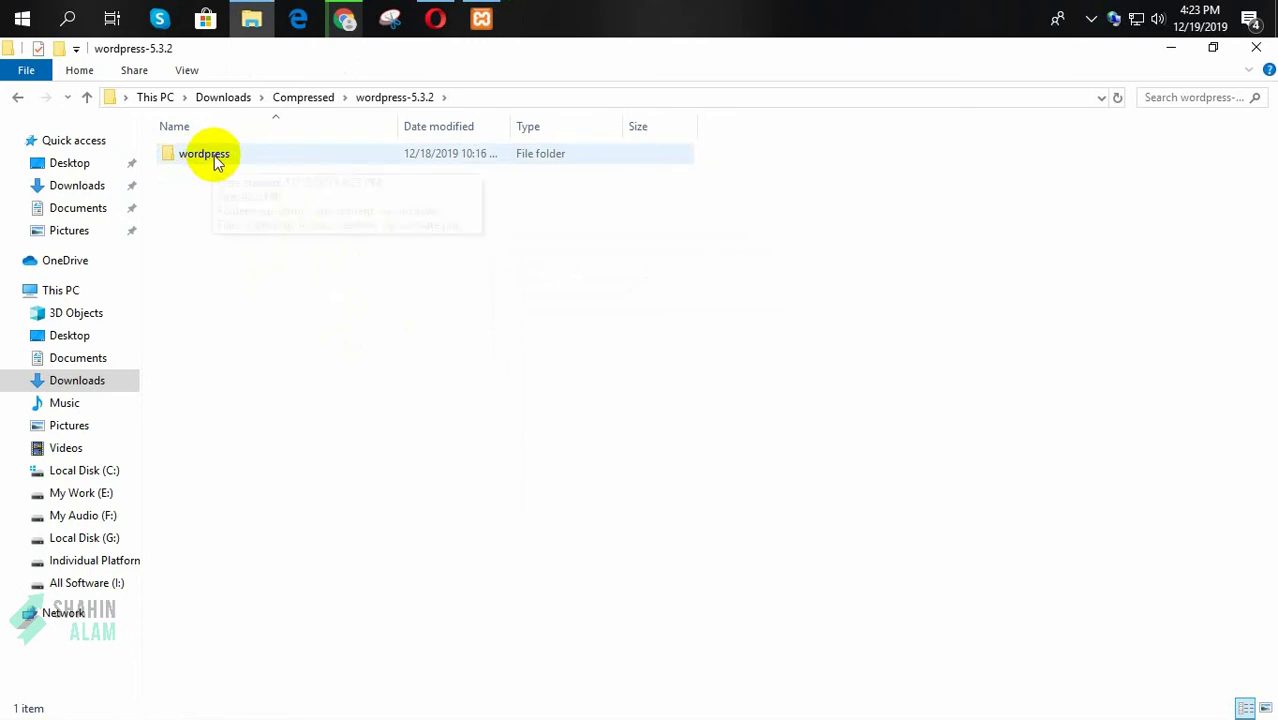
{"action": "left_click", "coordinate": [210, 155]}
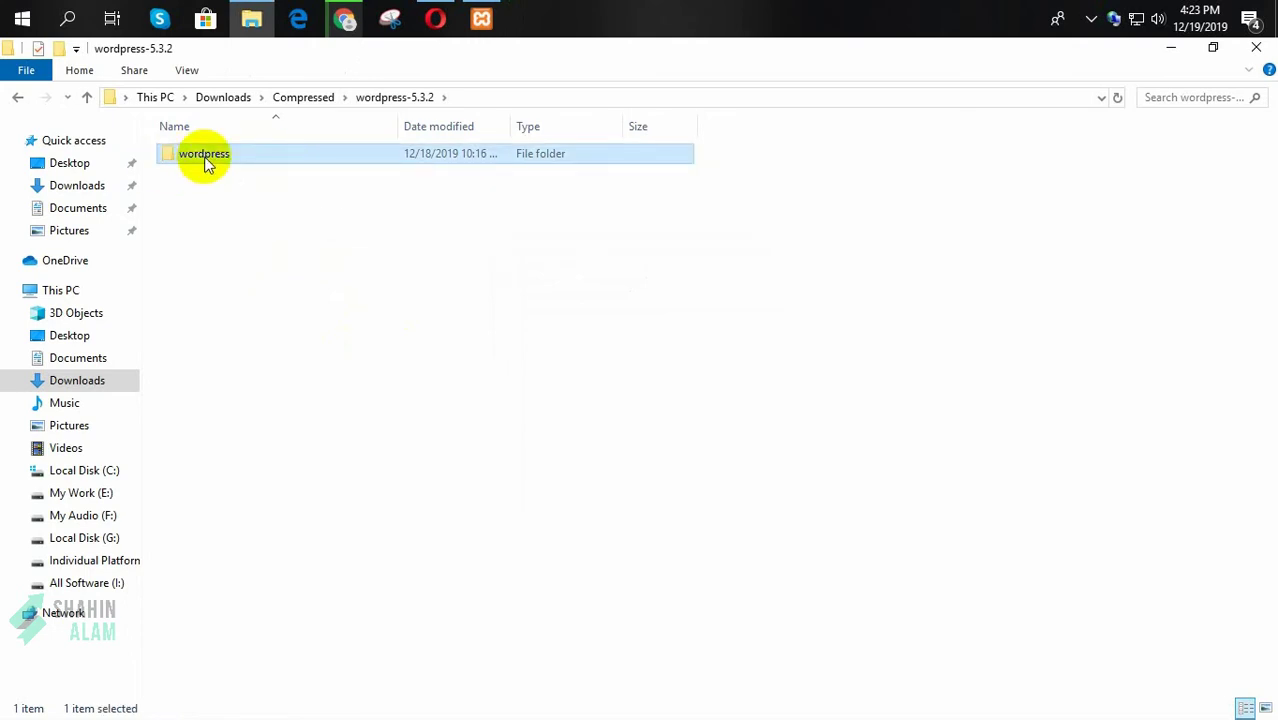
{"action": "double_click", "coordinate": [205, 160]}
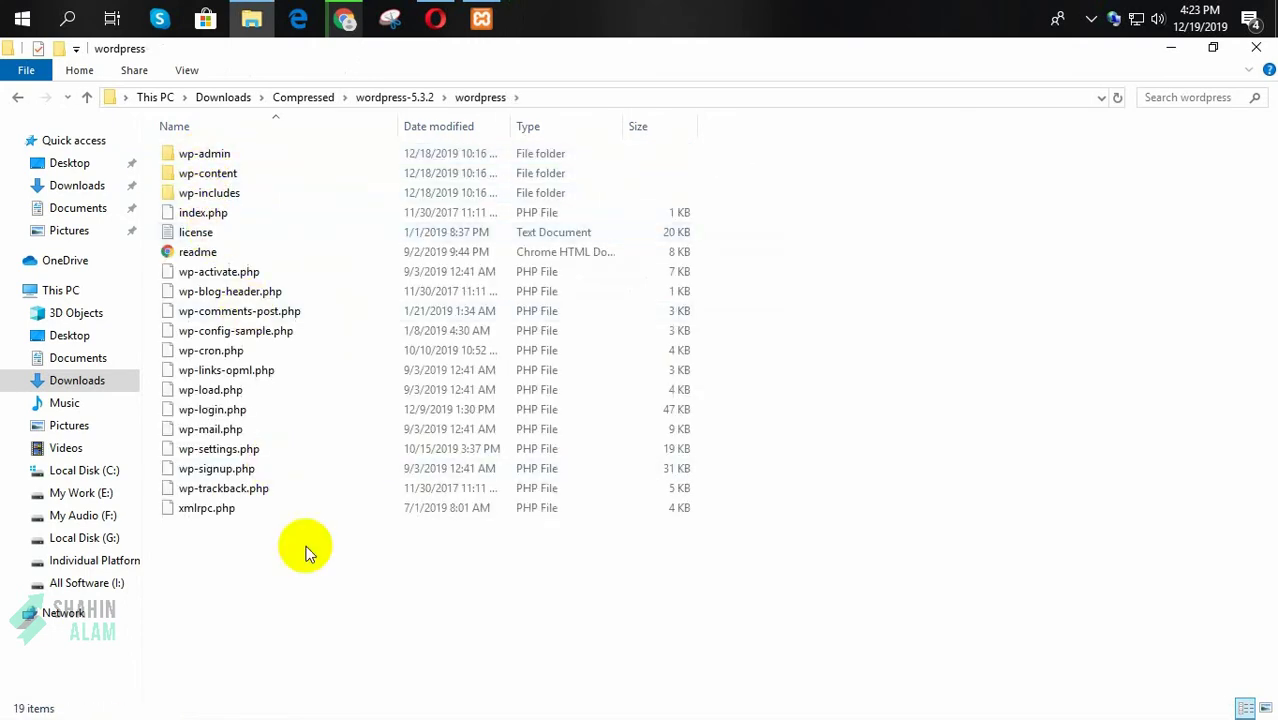
{"action": "left_click_drag", "start_coordinate": [440, 588], "coordinate": [196, 158]}
Step: Copy all 19 WordPress files and navigate to C:\xampp\htdocs
{"action": "right_click", "coordinate": [216, 174]}
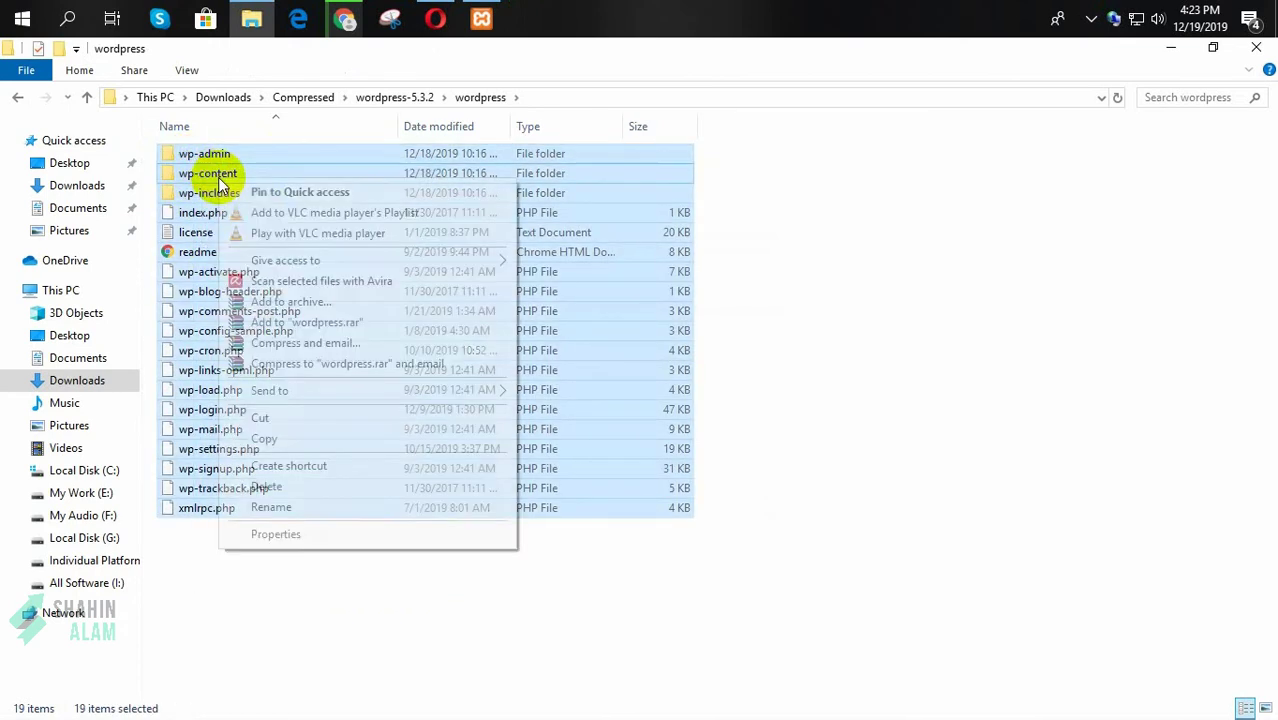
{"action": "left_click", "coordinate": [280, 442]}
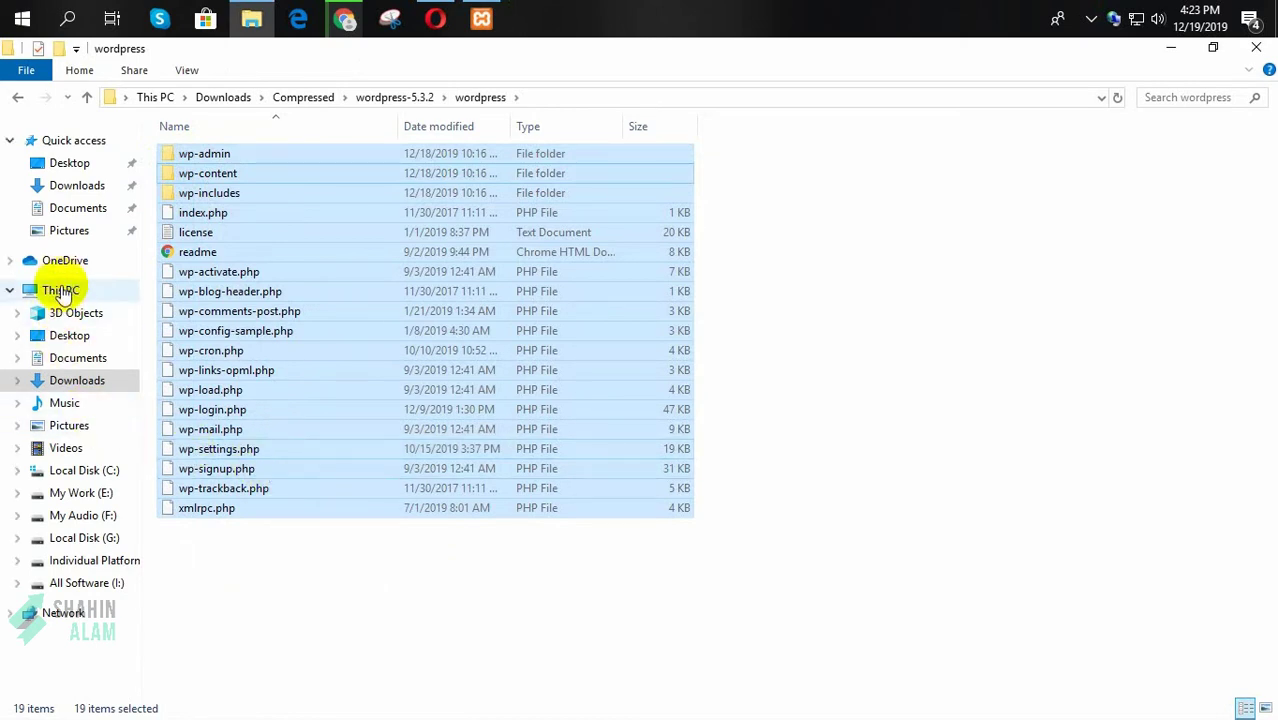
{"action": "left_click", "coordinate": [62, 289]}
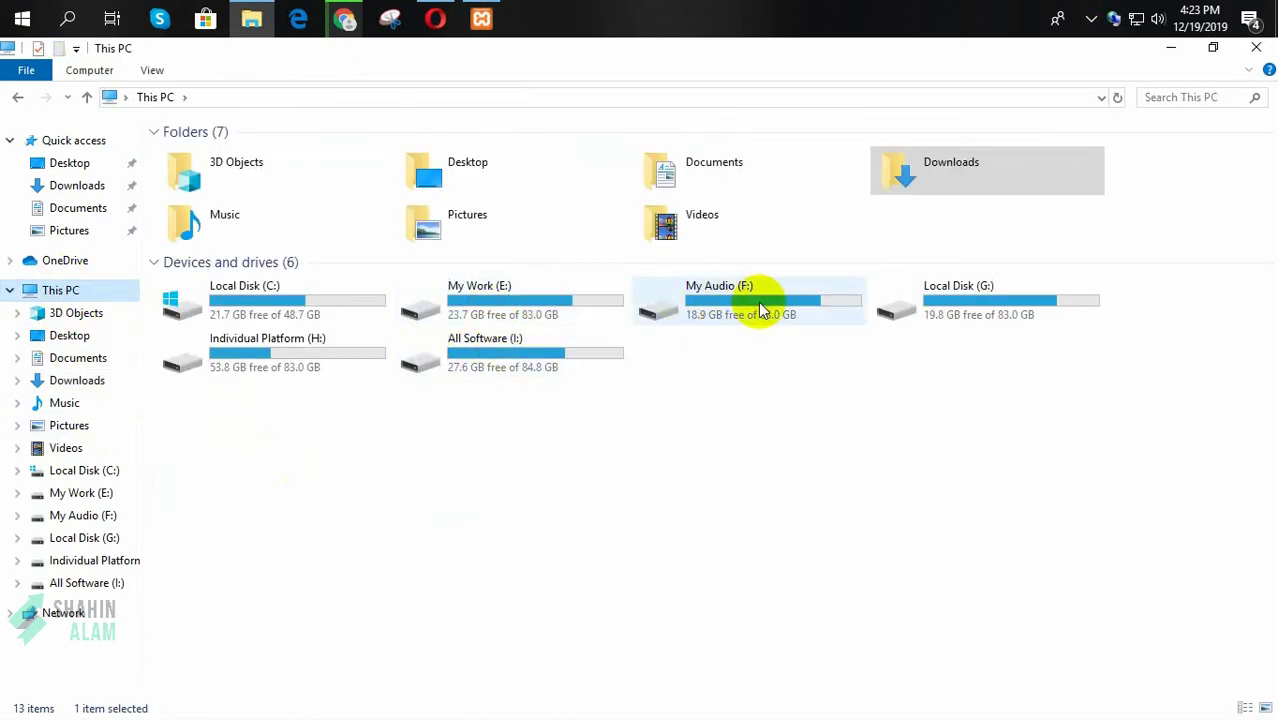
{"action": "double_click", "coordinate": [318, 302]}
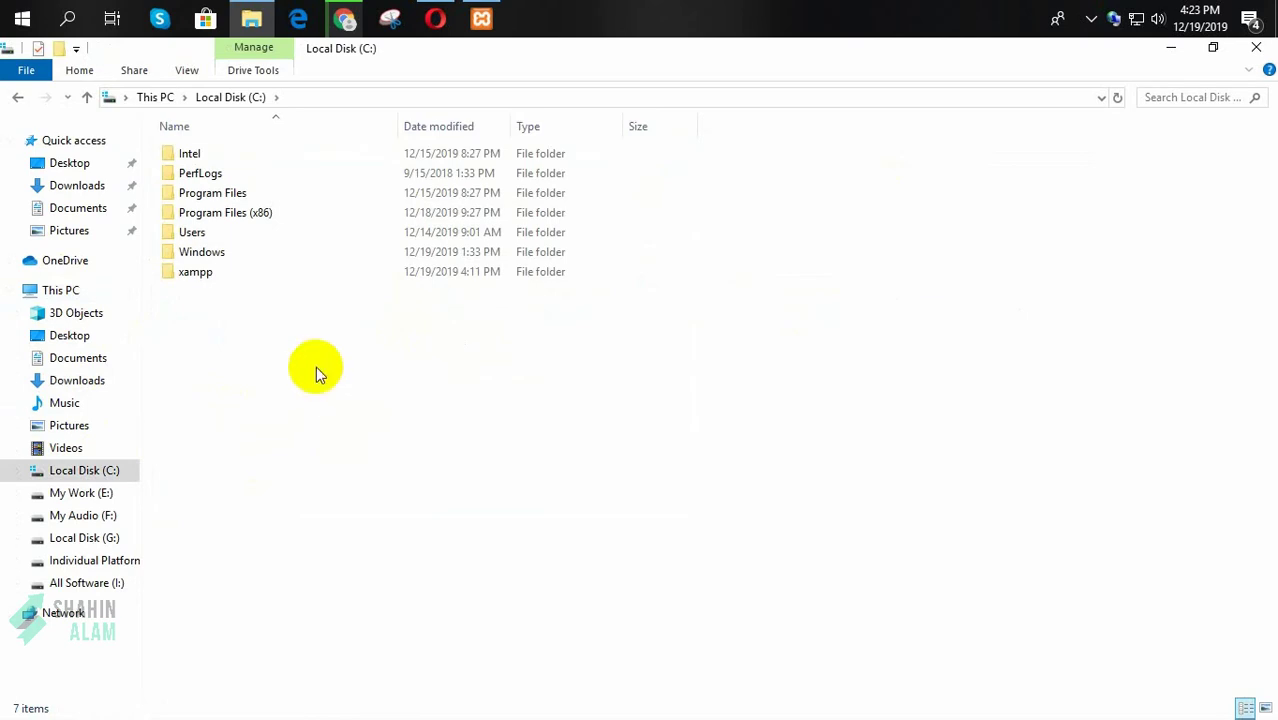
{"action": "double_click", "coordinate": [193, 271]}
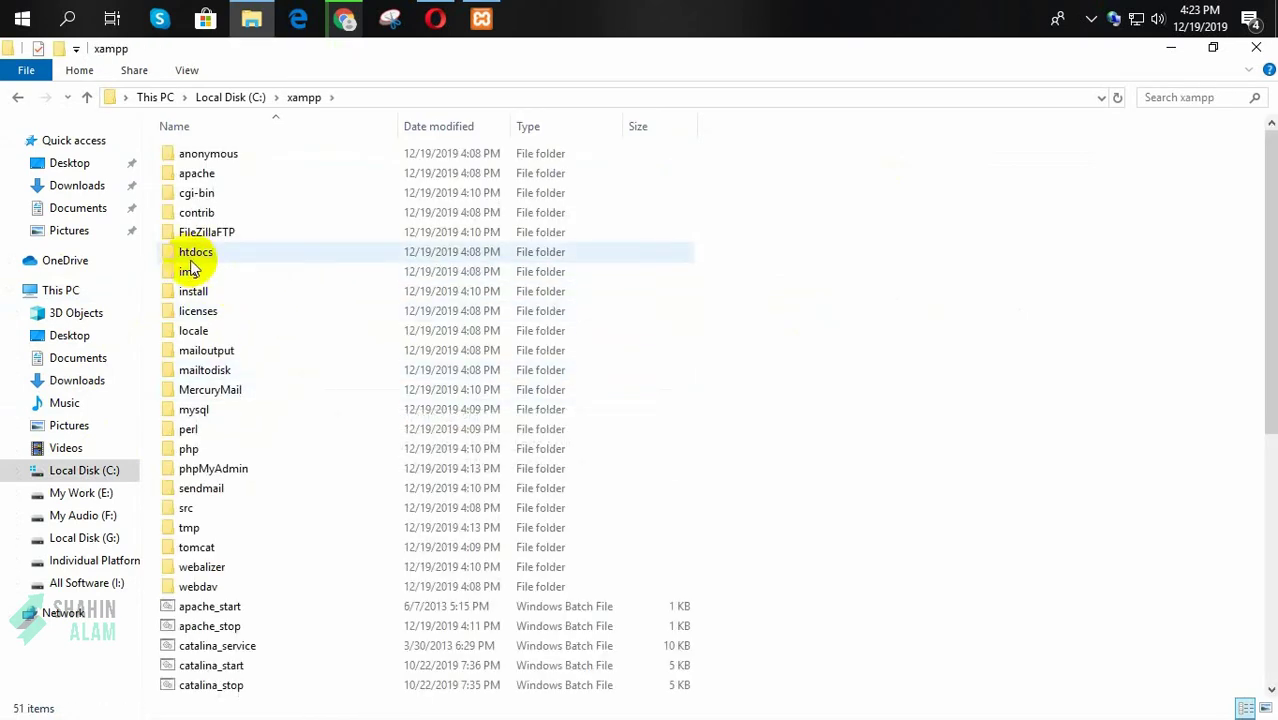
{"action": "double_click", "coordinate": [205, 259]}
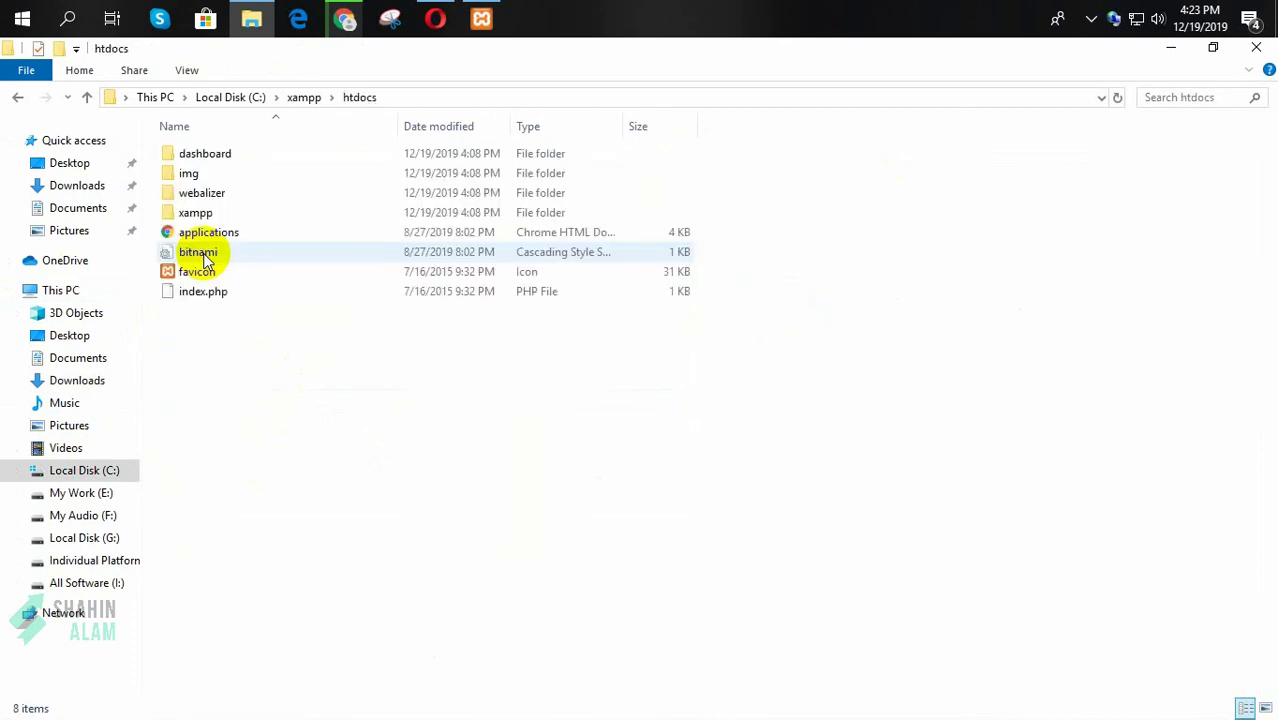
Step: Create a new folder named youtube in htdocs and open it
{"action": "right_click", "coordinate": [258, 367]}
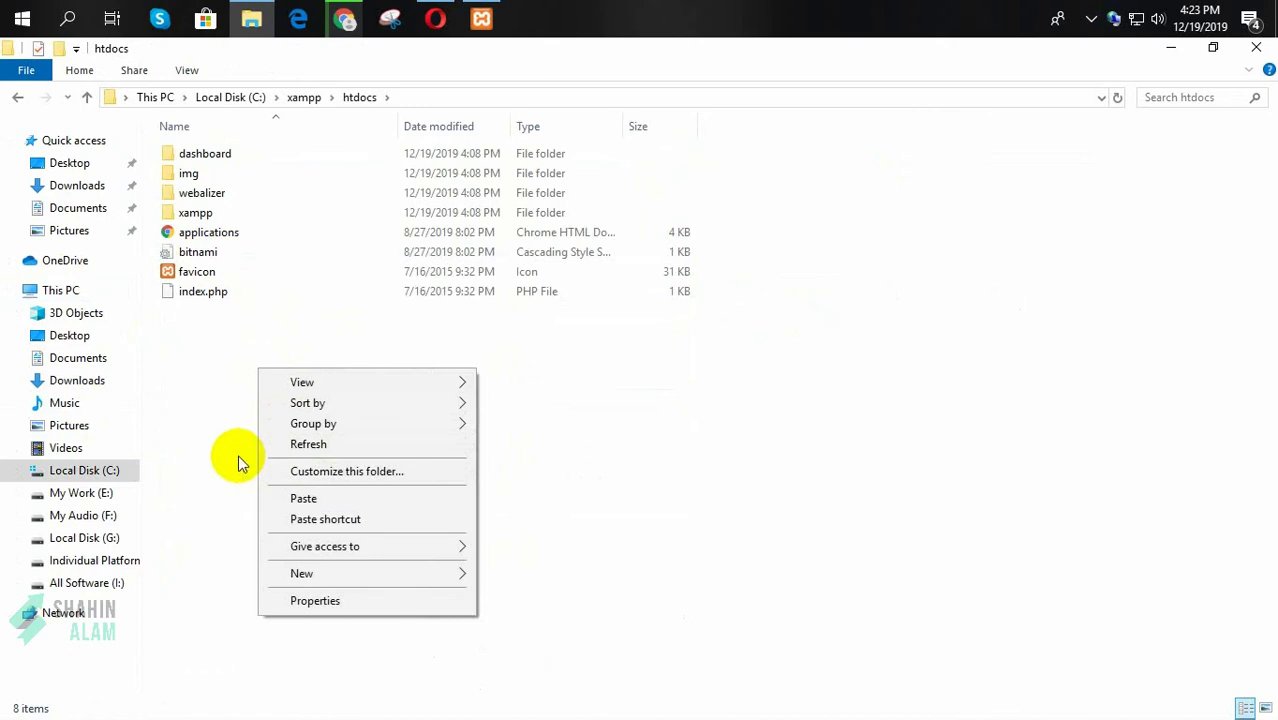
{"action": "mouse_move", "coordinate": [456, 576]}
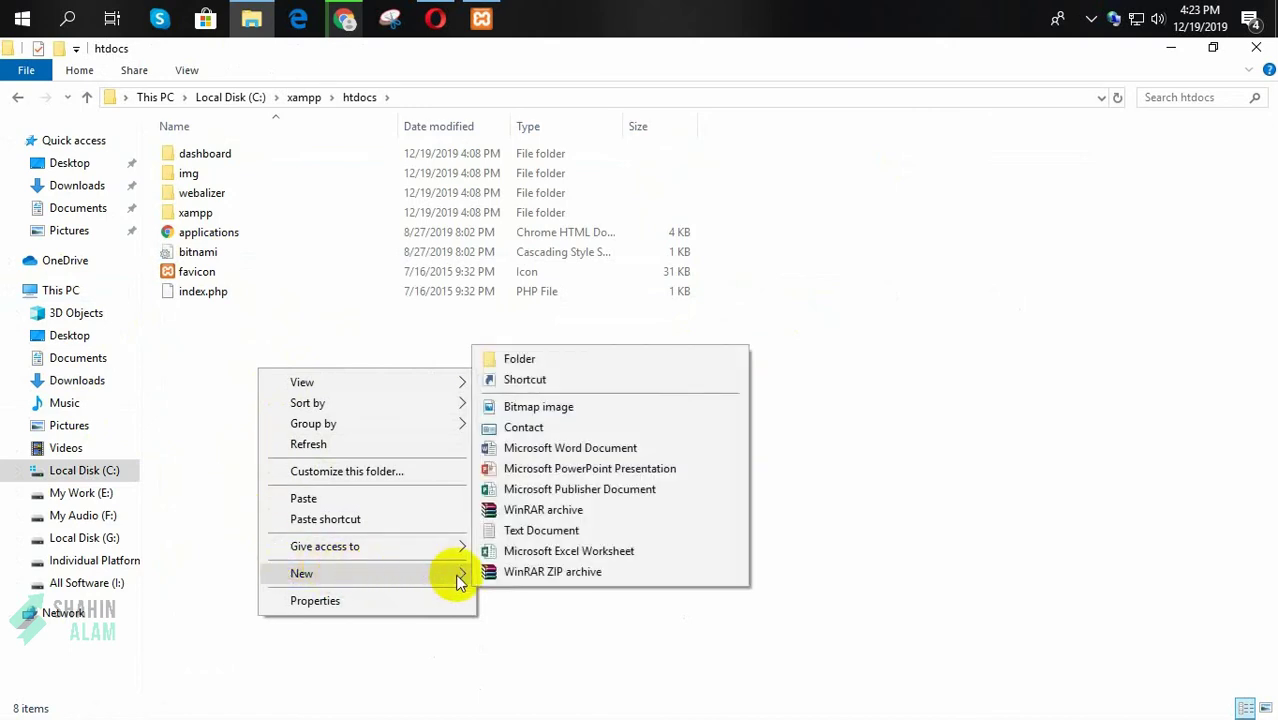
{"action": "left_click", "coordinate": [520, 366]}
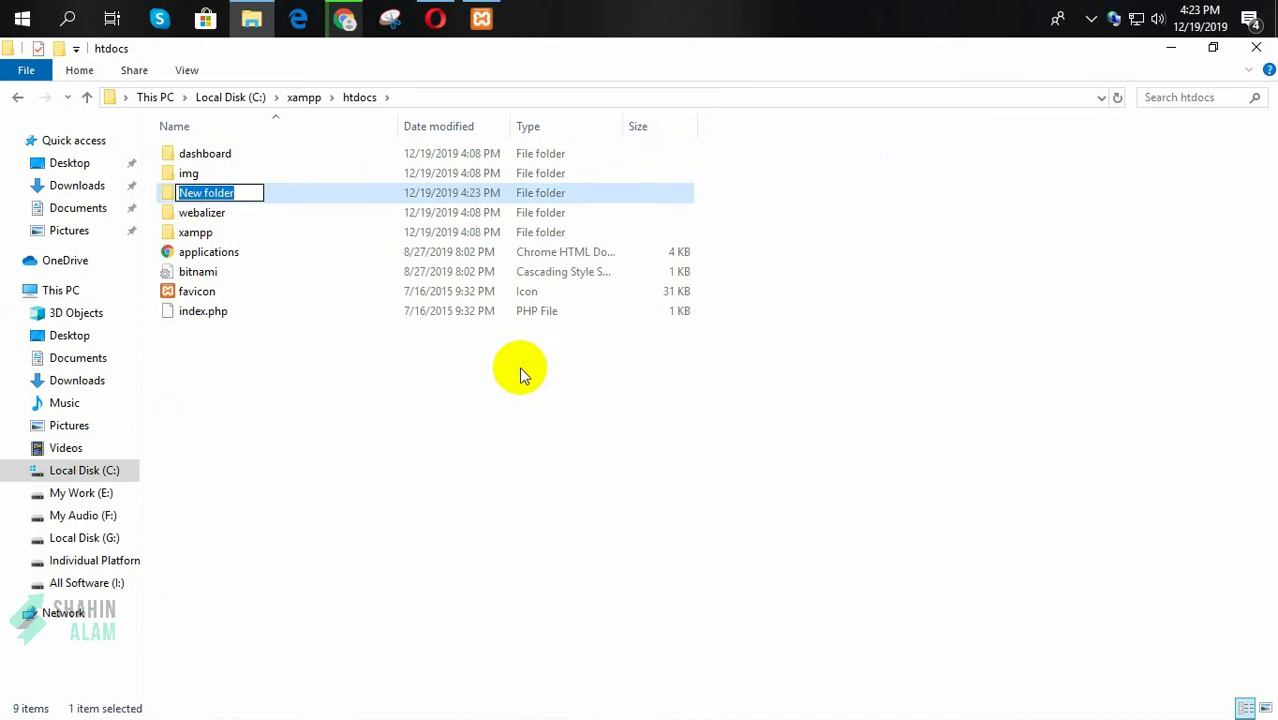
{"action": "type", "text": "youtube"}
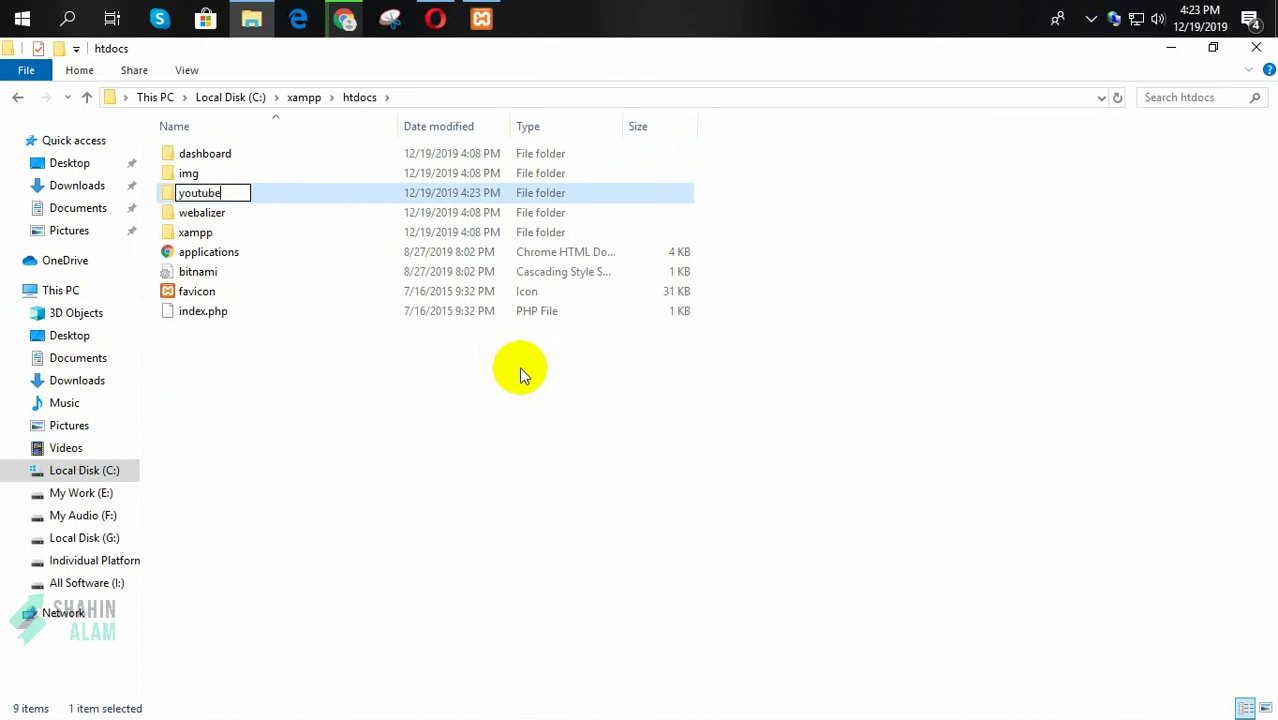
{"action": "key", "text": "Return"}
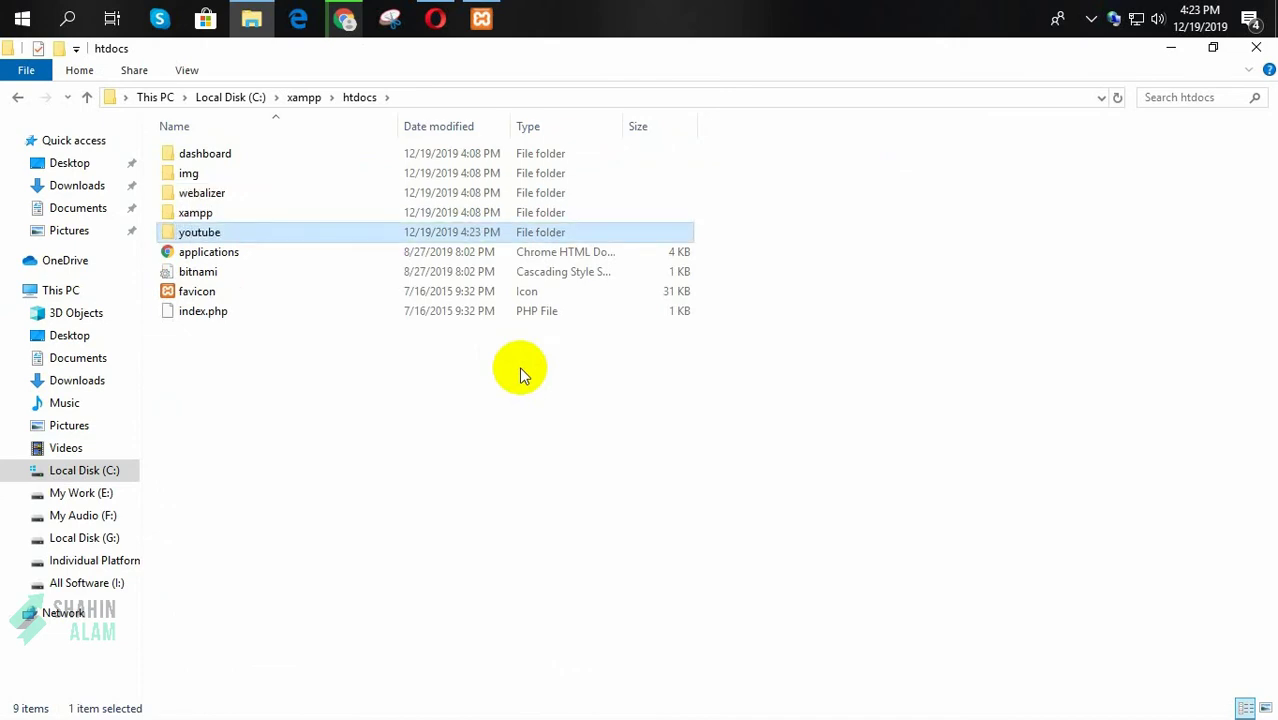
{"action": "key", "text": "Return"}
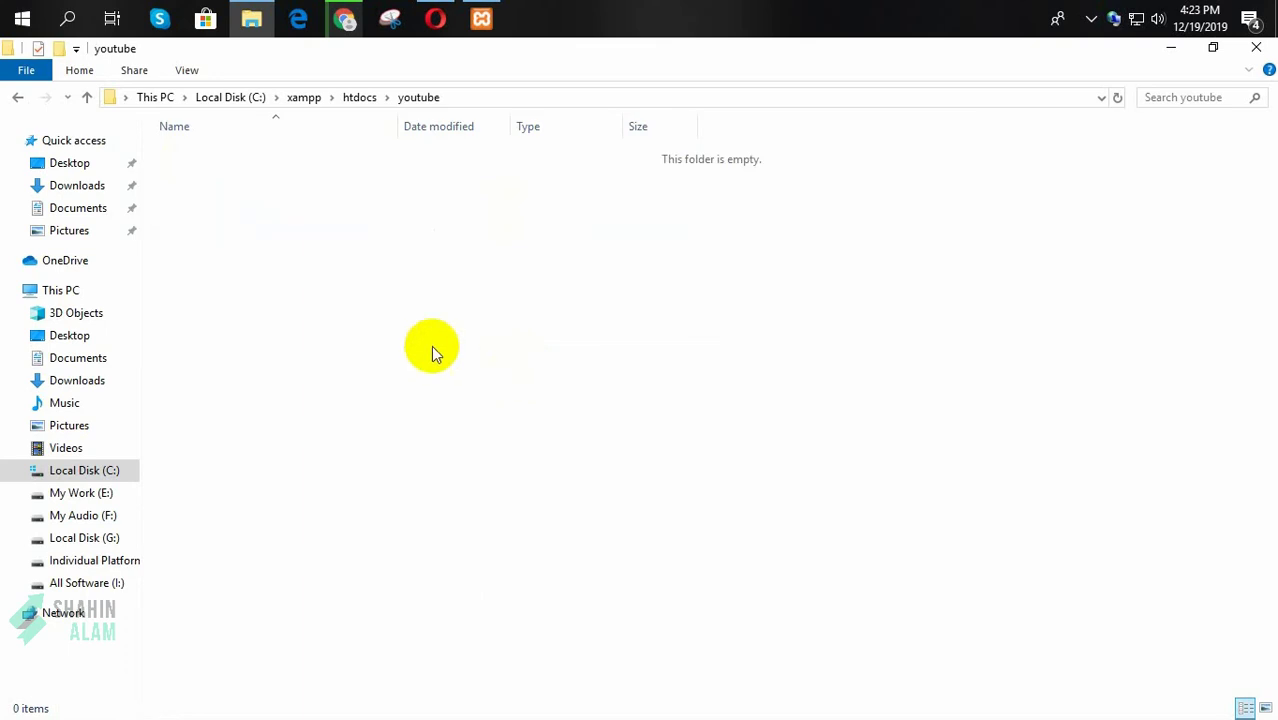
Step: Paste the copied WordPress files into the empty youtube folder and refresh the listing
{"action": "right_click", "coordinate": [318, 297]}
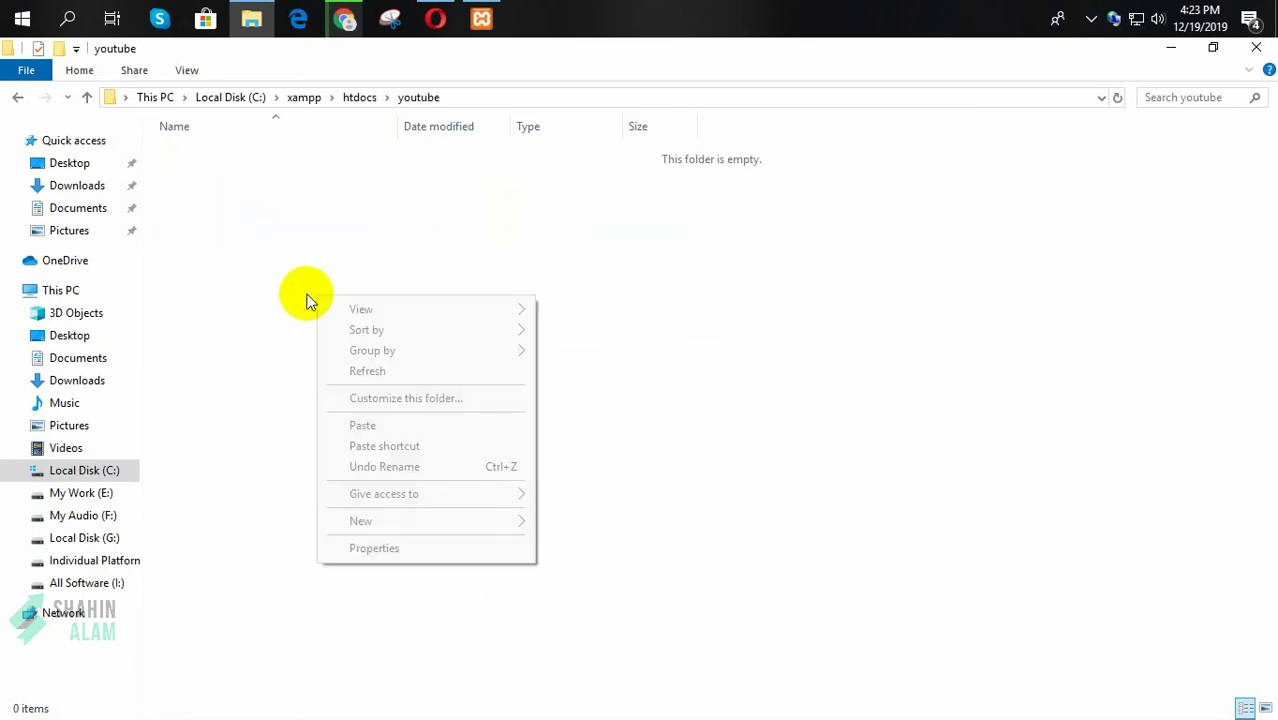
{"action": "left_click", "coordinate": [362, 425]}
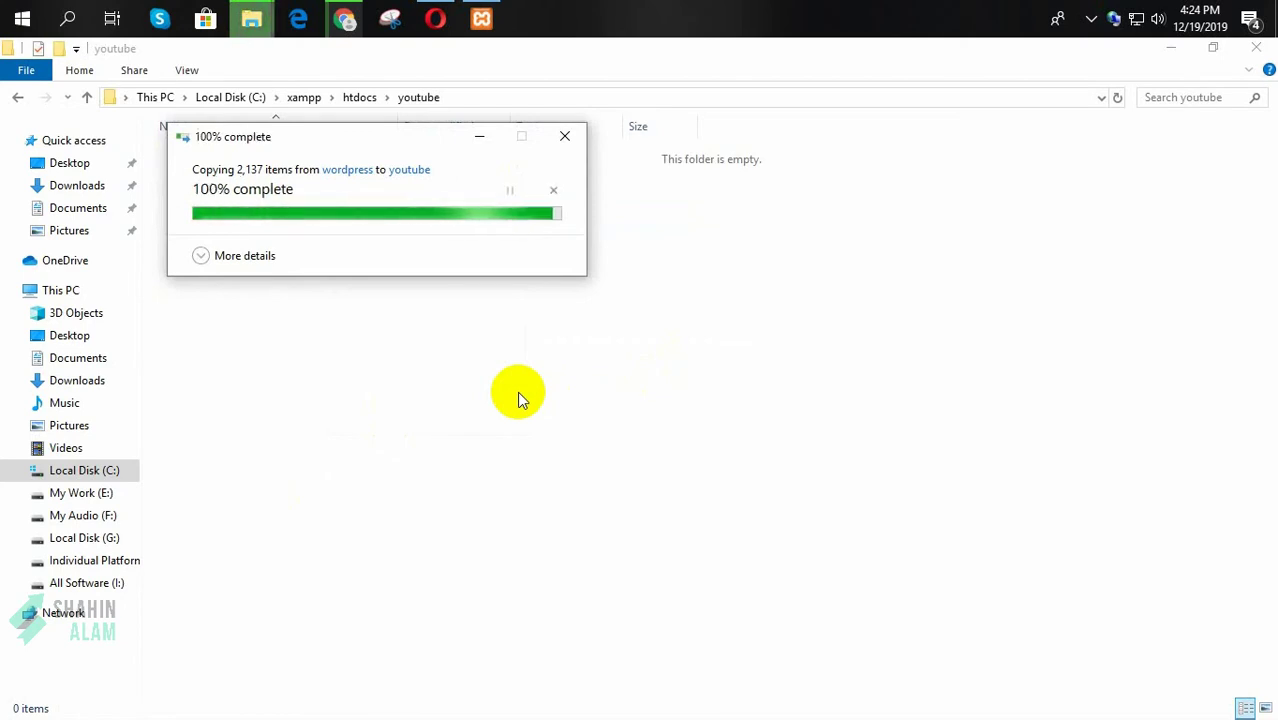
{"action": "left_click", "coordinate": [374, 605]}
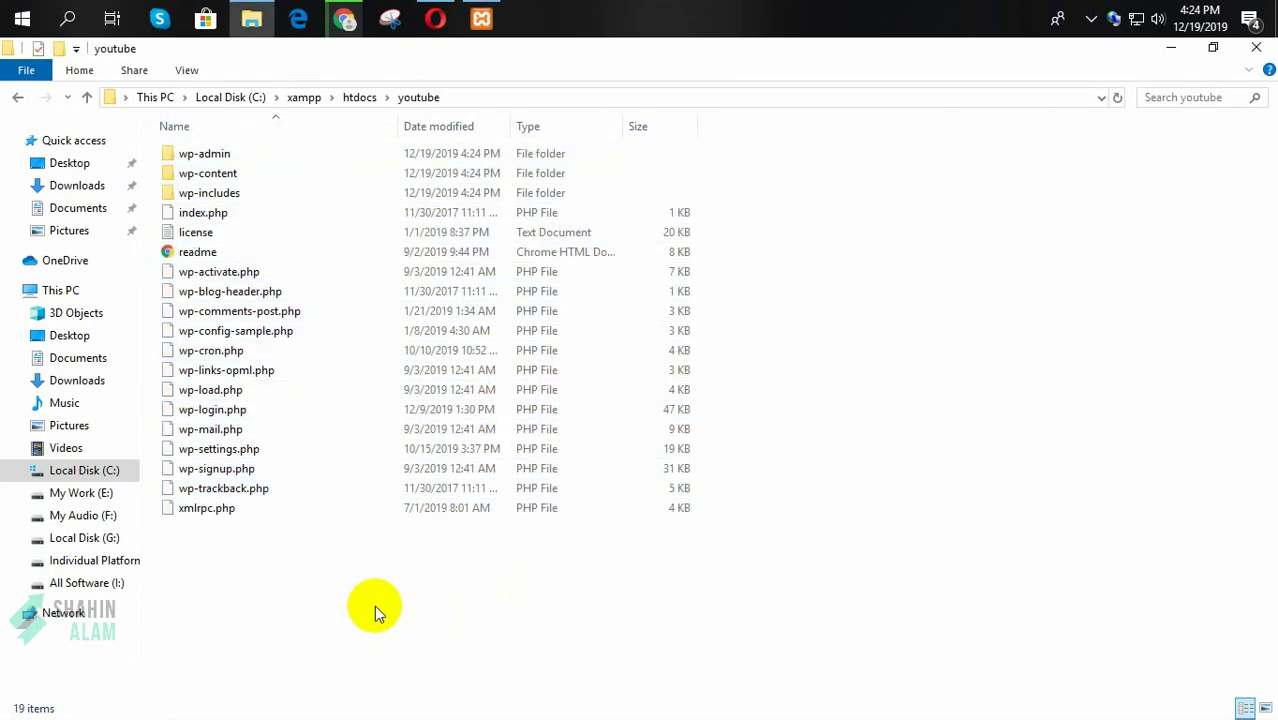
{"action": "right_click", "coordinate": [374, 605]}
{"action": "left_click", "coordinate": [408, 434]}
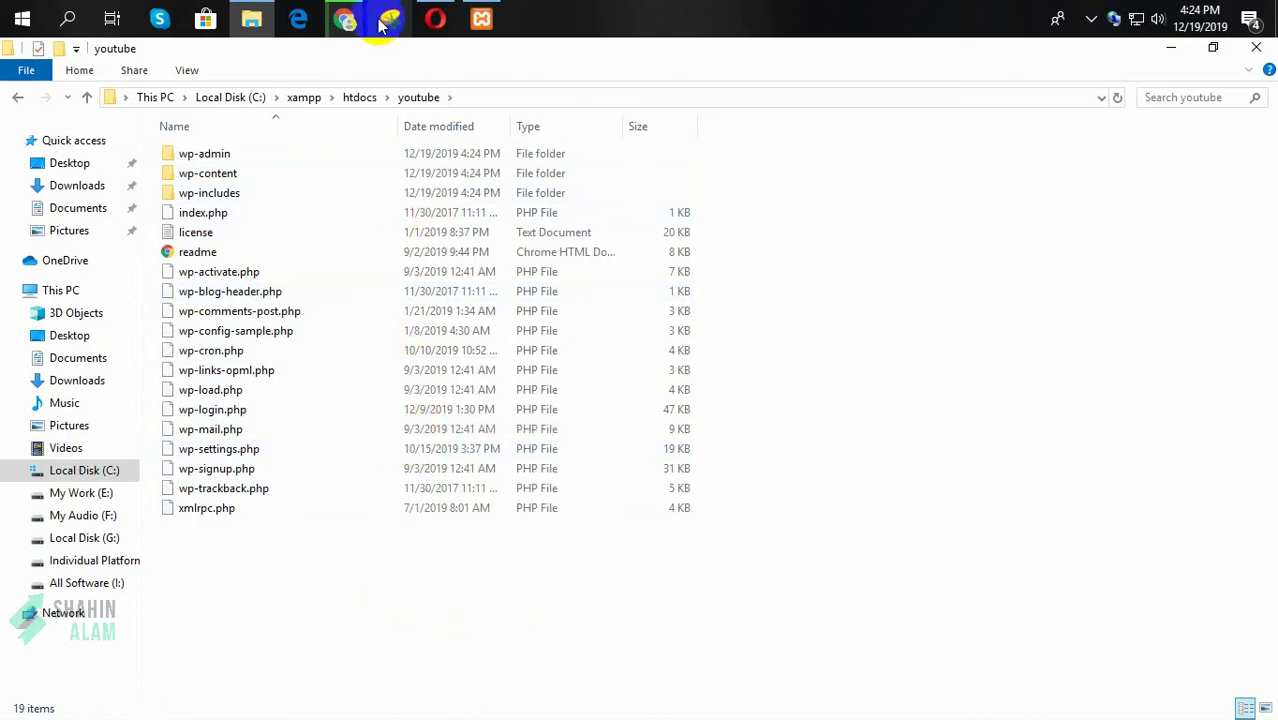
Step: Close the Download XAMPP, Download Success, Downloads, Bitnami and phpMyAdmin tabs in Chrome
{"action": "left_click", "coordinate": [344, 20]}
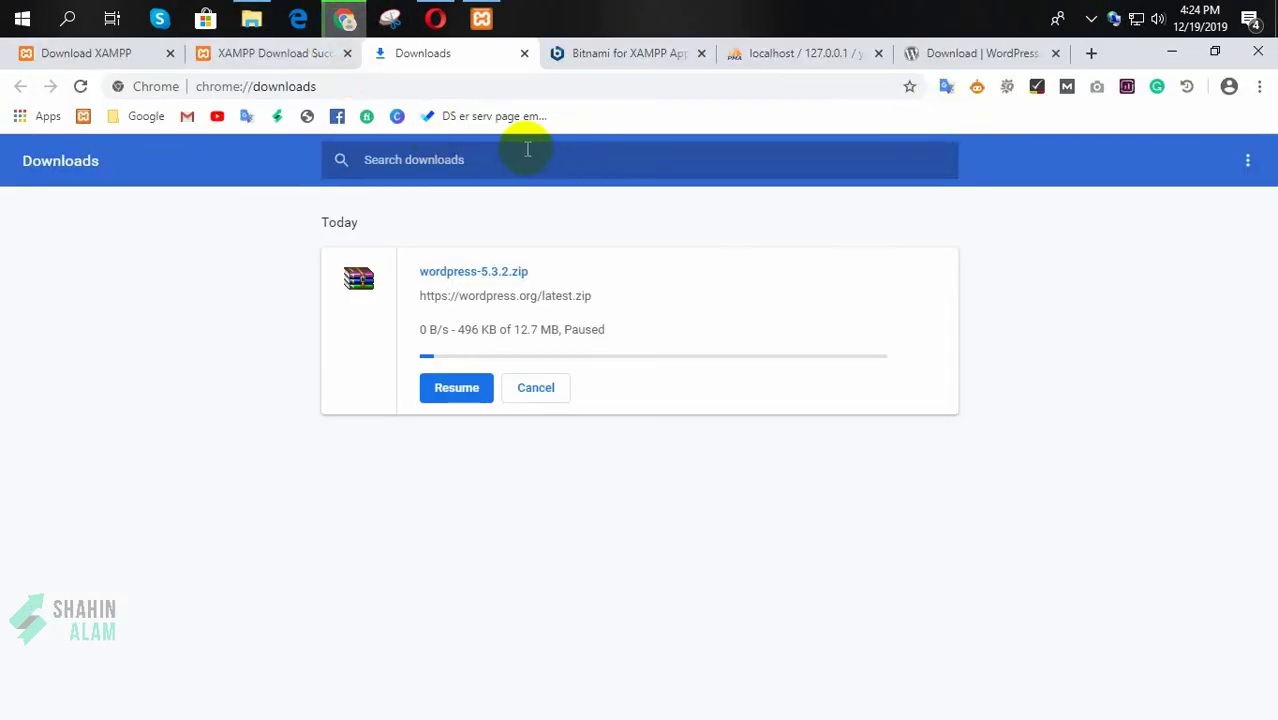
{"action": "left_click", "coordinate": [171, 53]}
{"action": "left_click", "coordinate": [174, 54]}
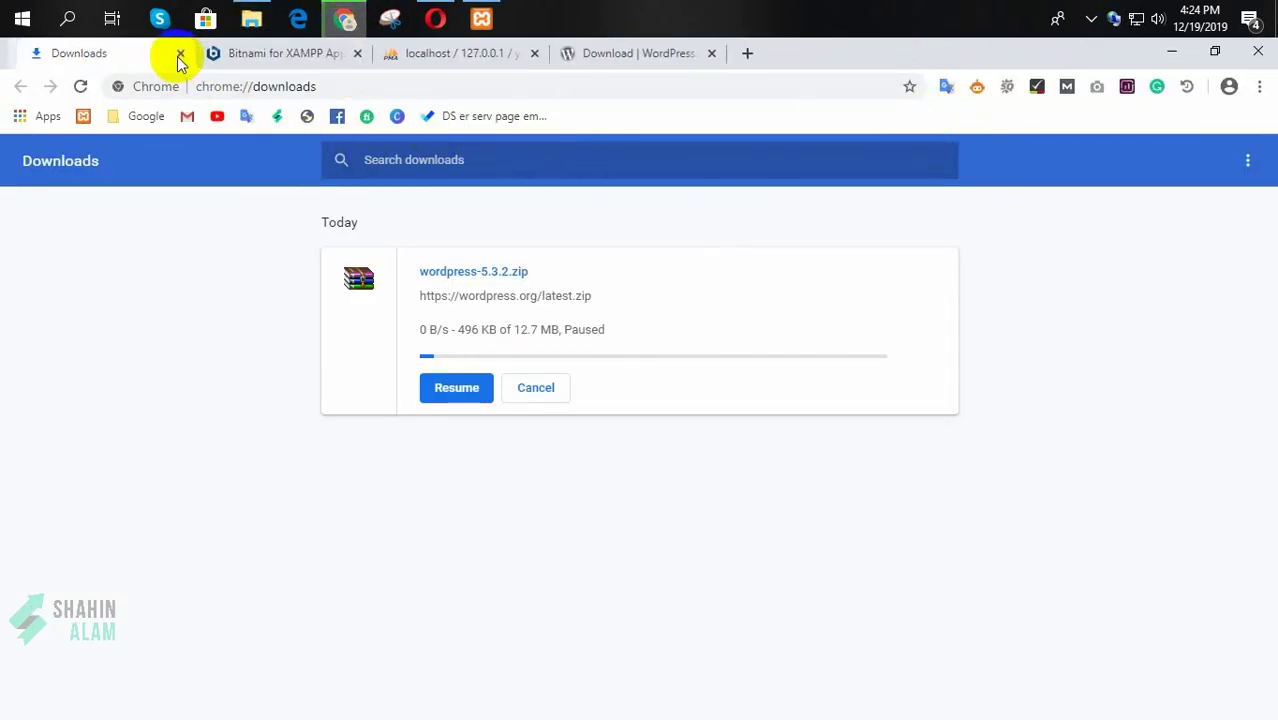
{"action": "left_click", "coordinate": [180, 54]}
{"action": "left_click", "coordinate": [171, 53]}
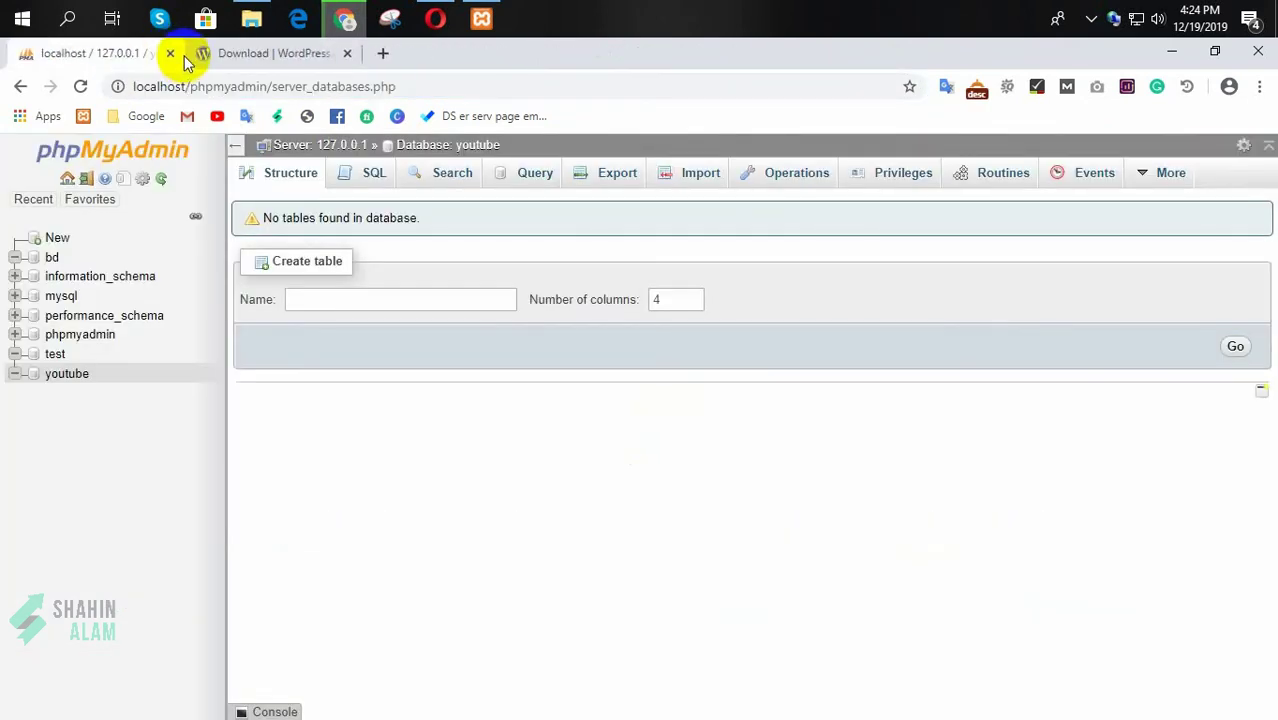
{"action": "left_click", "coordinate": [172, 54]}
Step: Enter localhost/youtube in a new tab's address bar
{"action": "left_click", "coordinate": [207, 54]}
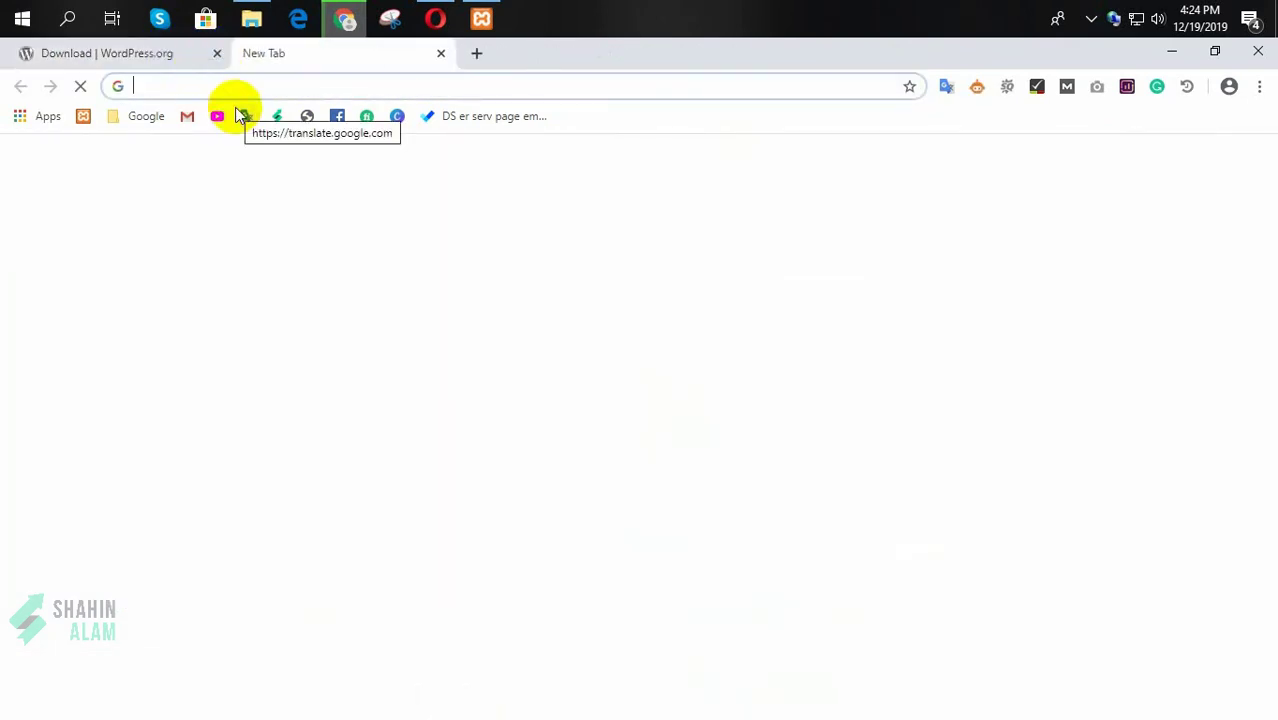
{"action": "type", "text": "loal"}
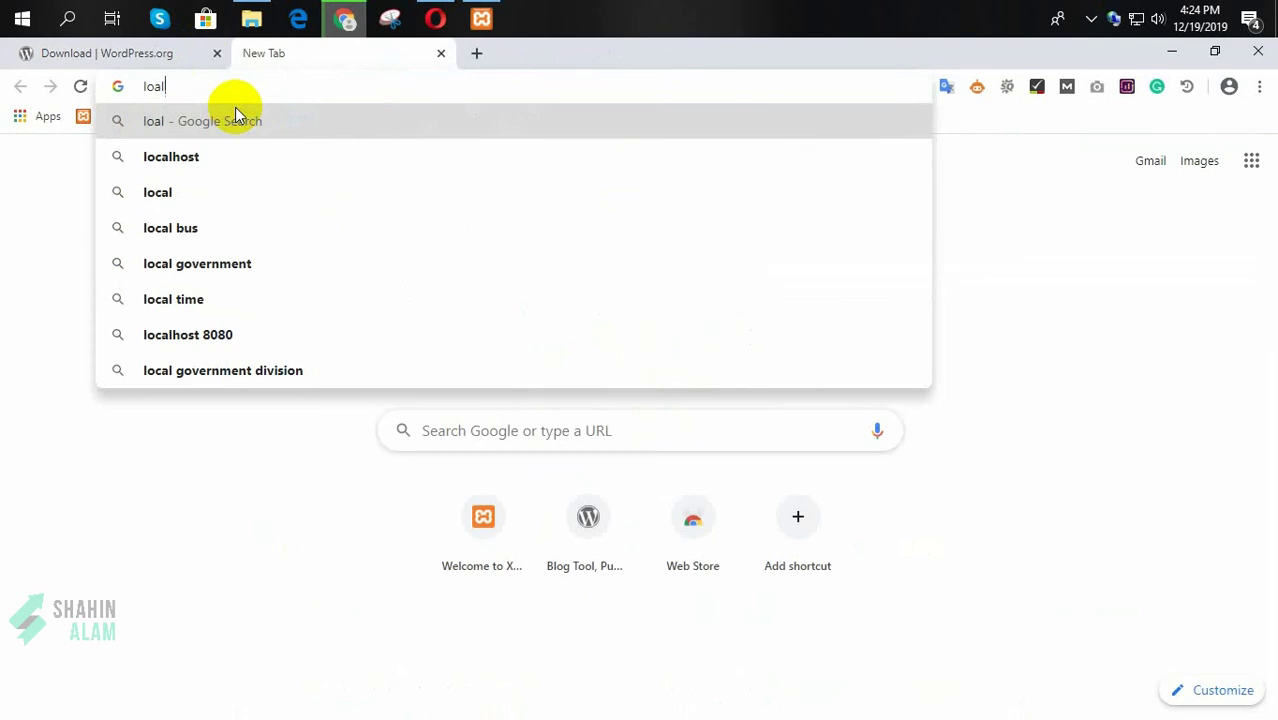
{"action": "key", "text": "Down"}
{"action": "type", "text": "/"}
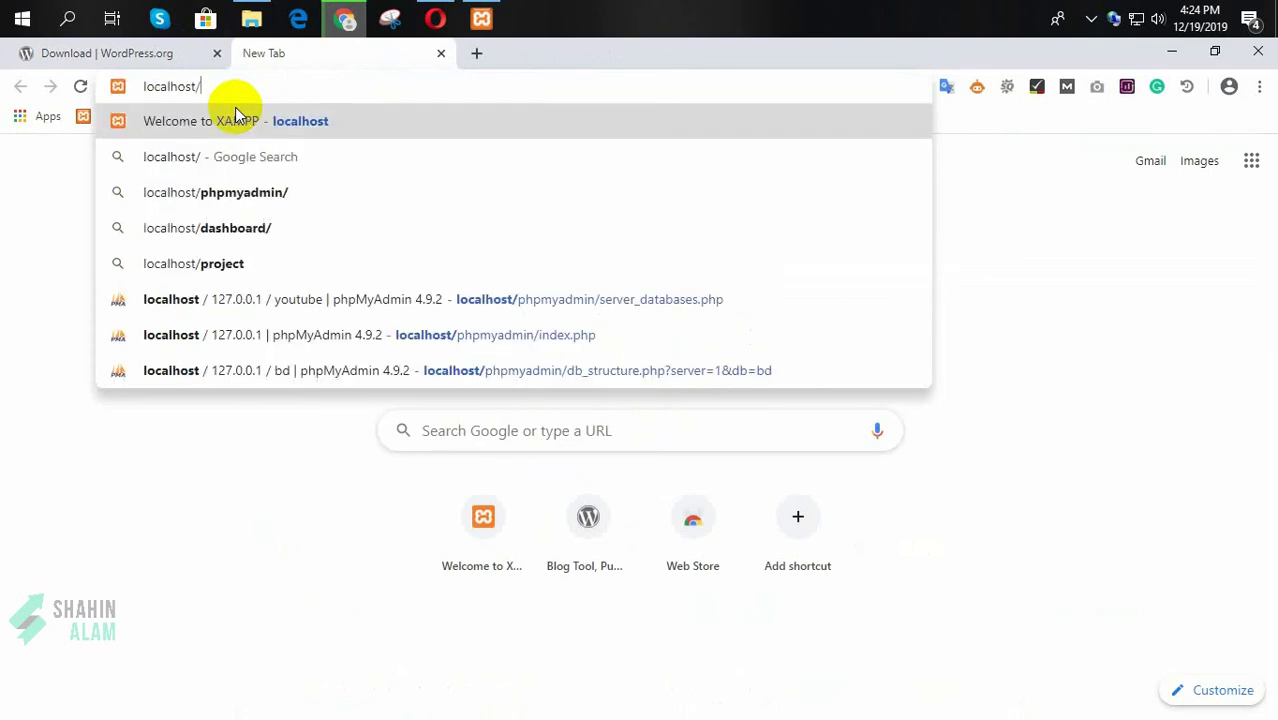
{"action": "type", "text": "youtube"}
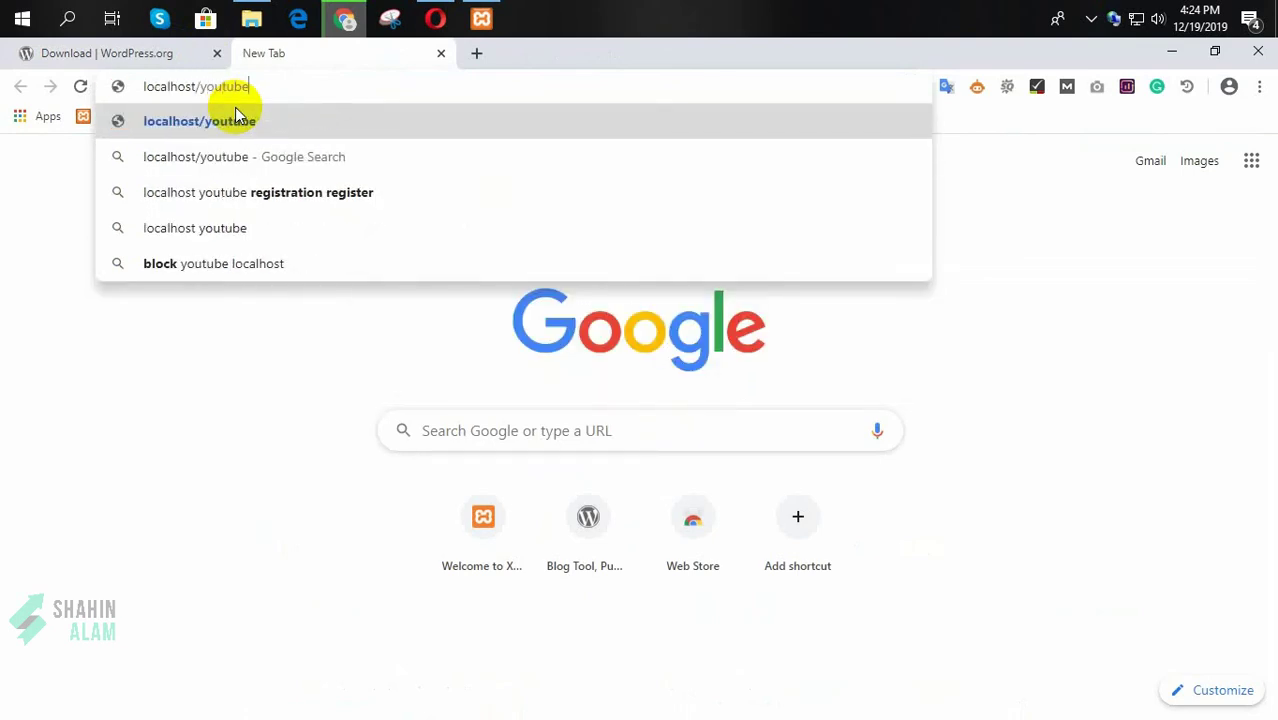
Step: Go up to htdocs in File Explorer, selecting youtube in Chrome's localhost/youtube address
{"action": "left_click", "coordinate": [251, 18]}
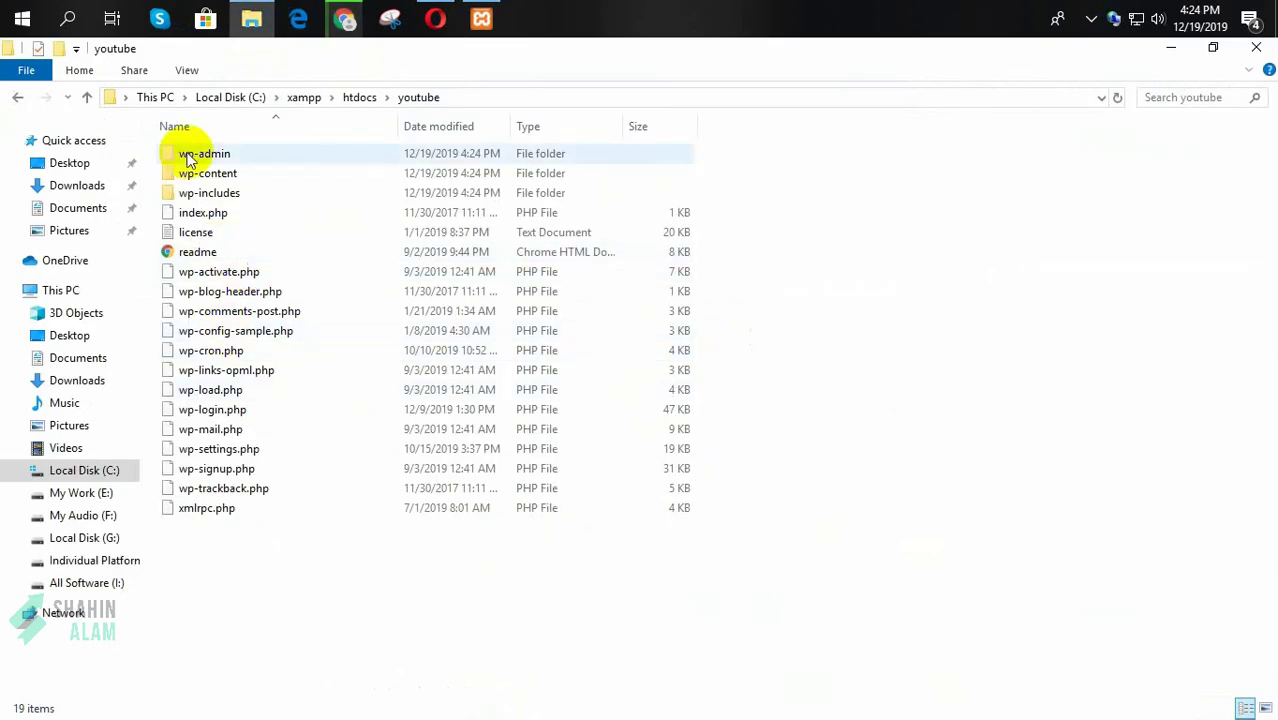
{"action": "left_click", "coordinate": [87, 97]}
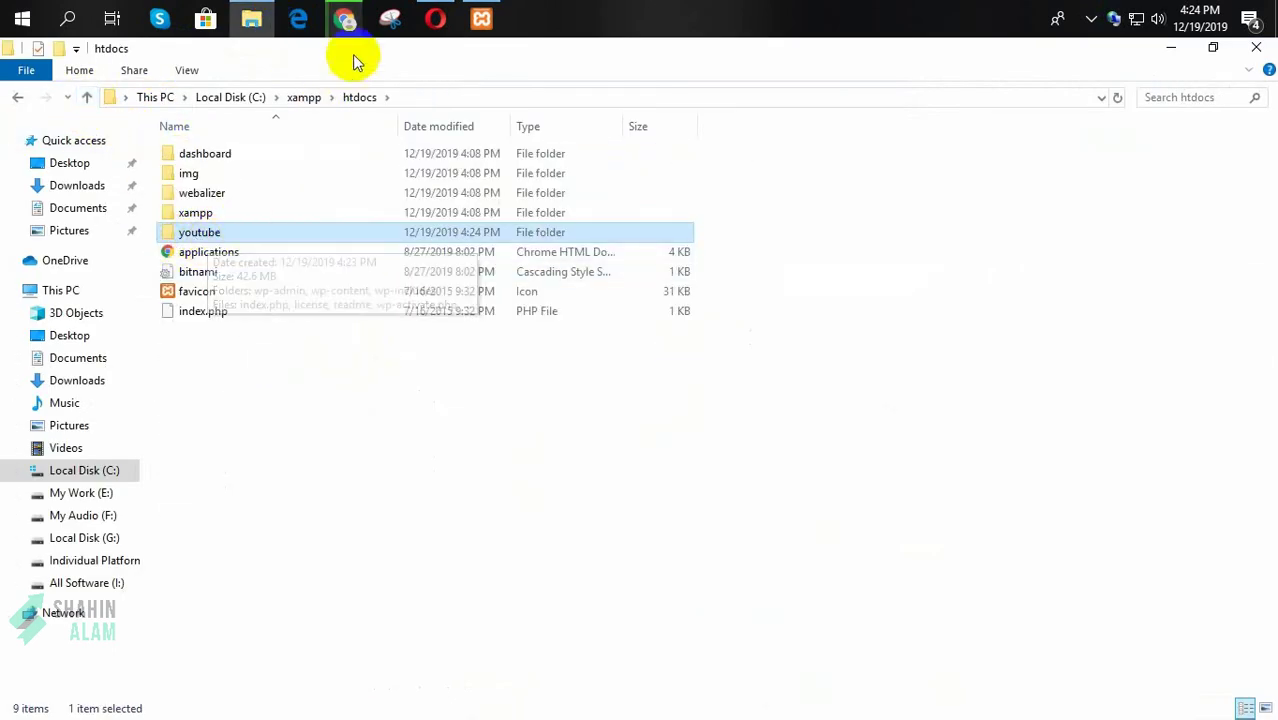
{"action": "left_click", "coordinate": [345, 18]}
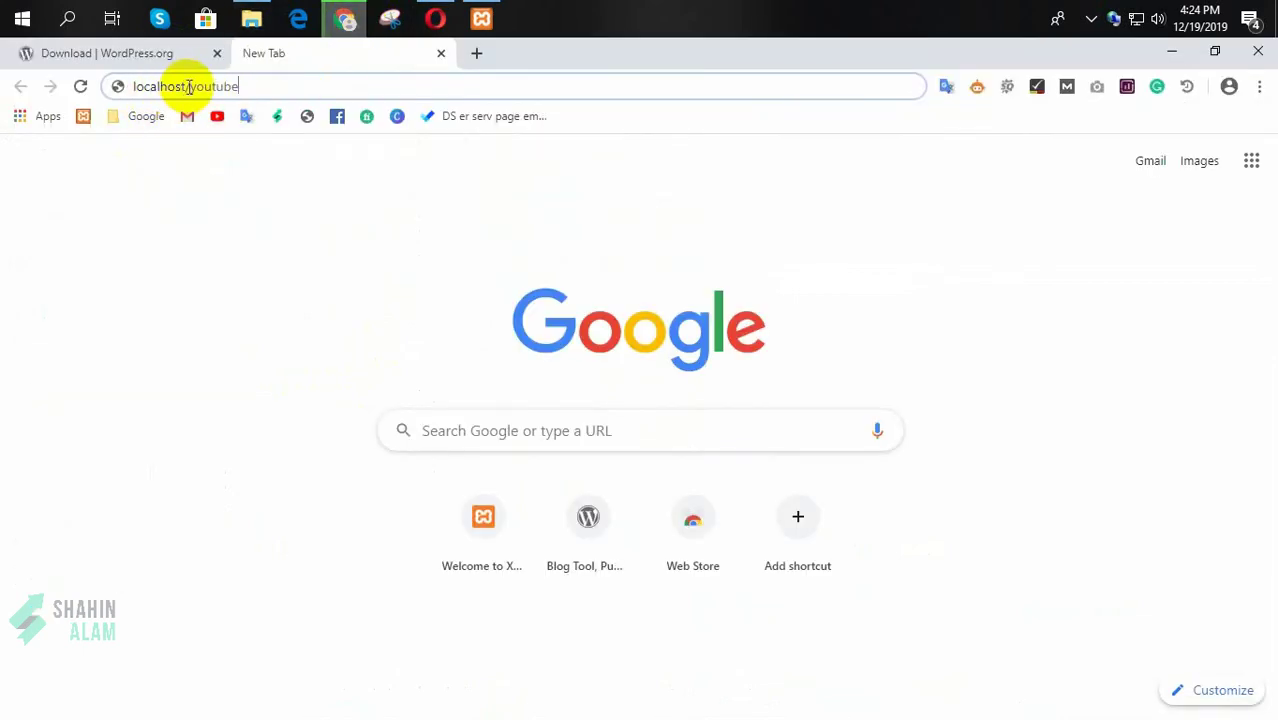
{"action": "left_click_drag", "start_coordinate": [190, 87], "coordinate": [300, 86]}
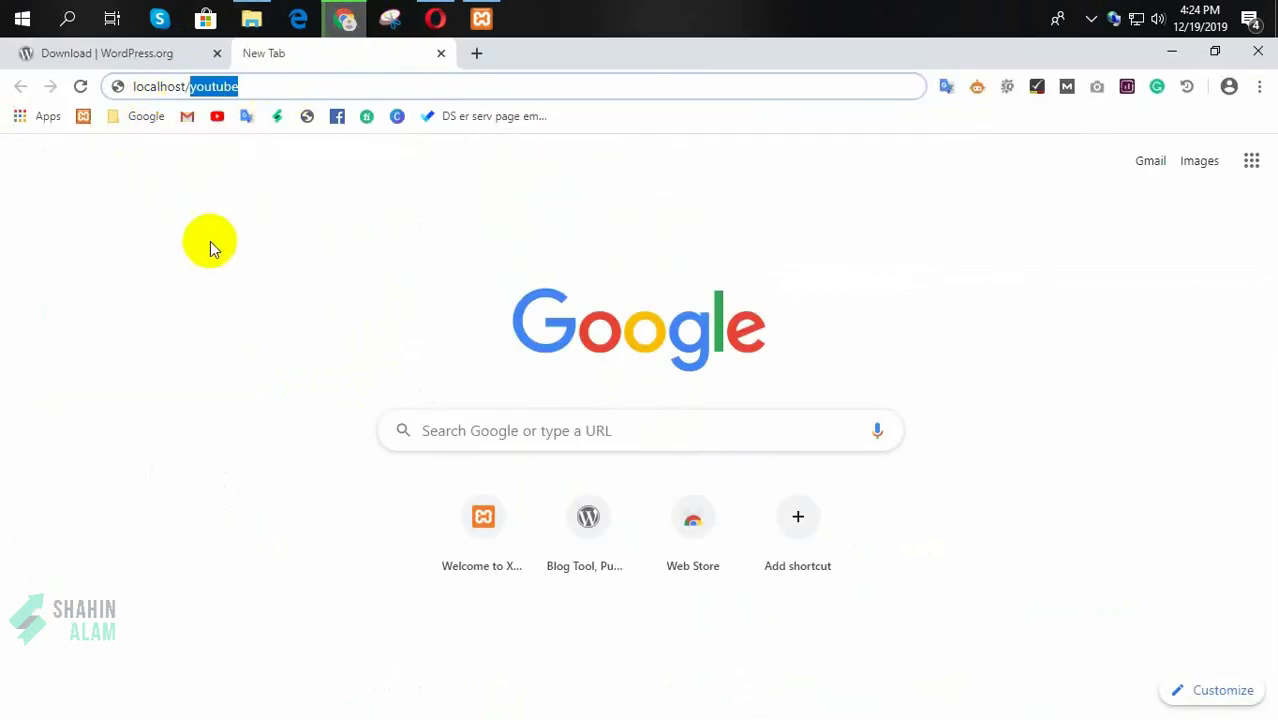
{"action": "left_click", "coordinate": [266, 22]}
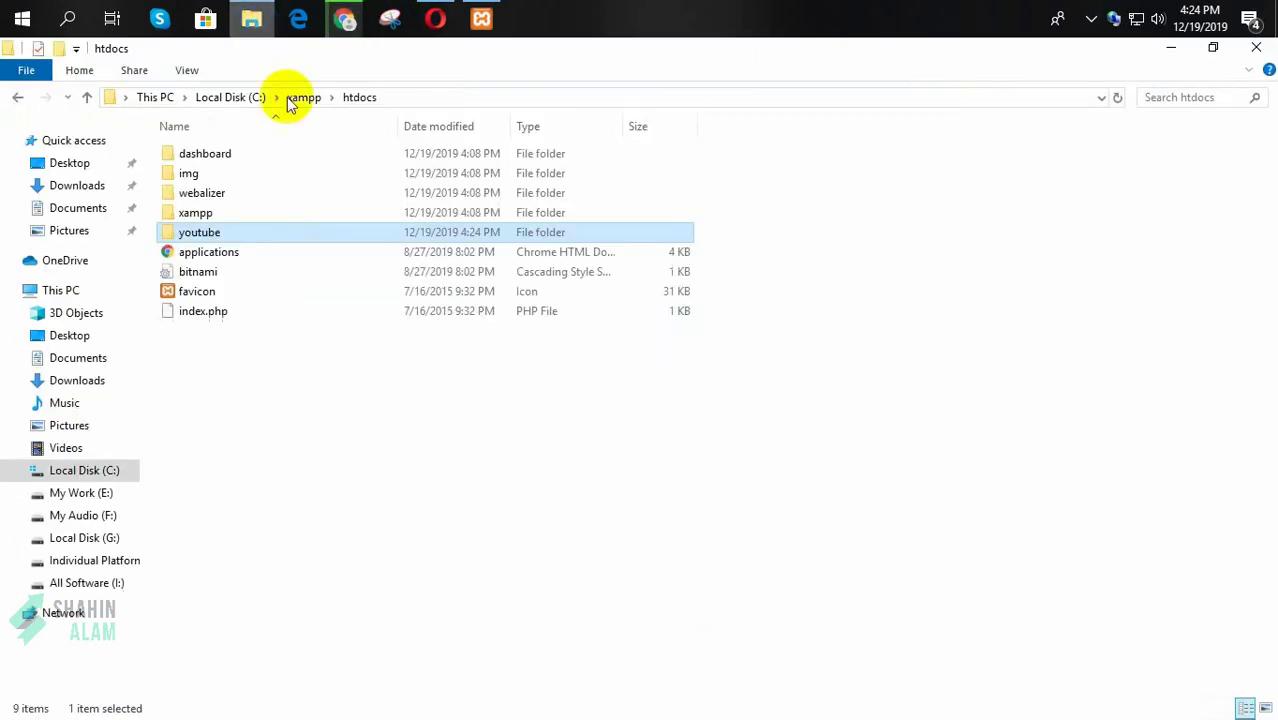
Step: Rename the htdocs youtube folder to 'google' and return to Chrome
{"action": "left_click", "coordinate": [210, 232]}
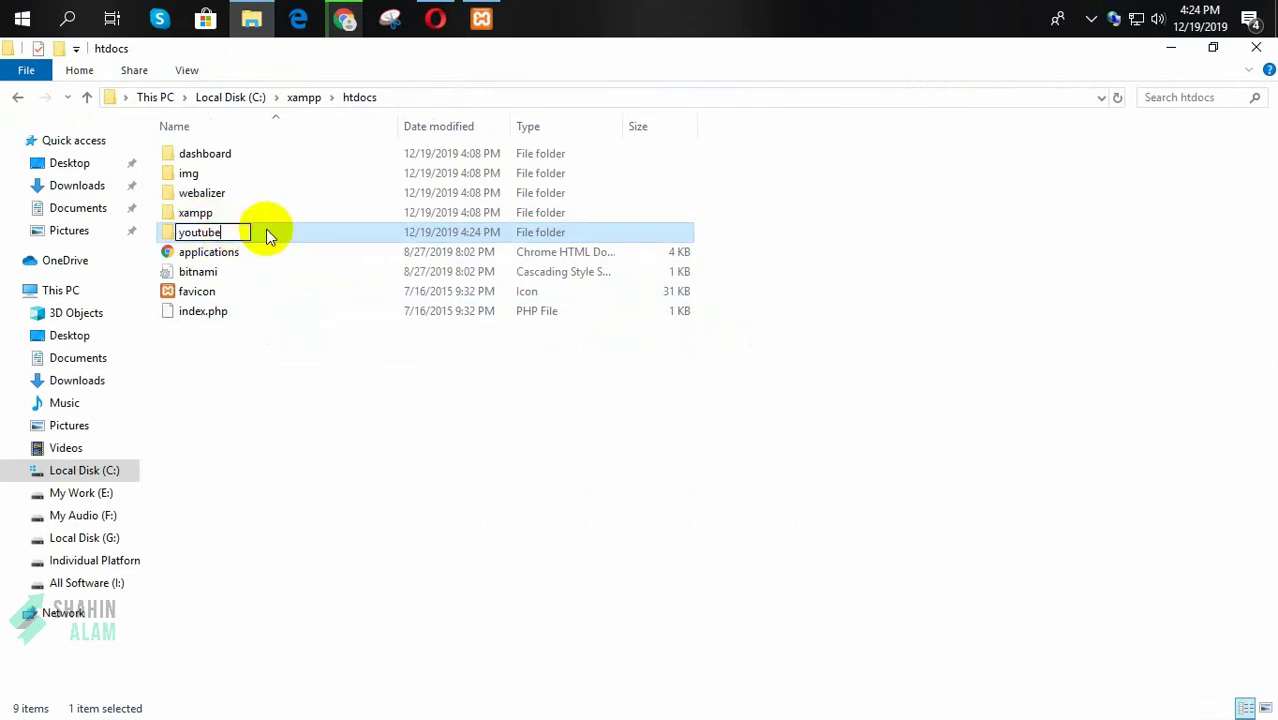
{"action": "key", "text": "BackSpace"}
{"action": "key", "text": "BackSpace"}
{"action": "key", "text": "BackSpace"}
{"action": "key", "text": "BackSpace"}
{"action": "key", "text": "BackSpace"}
{"action": "type", "text": "g"}
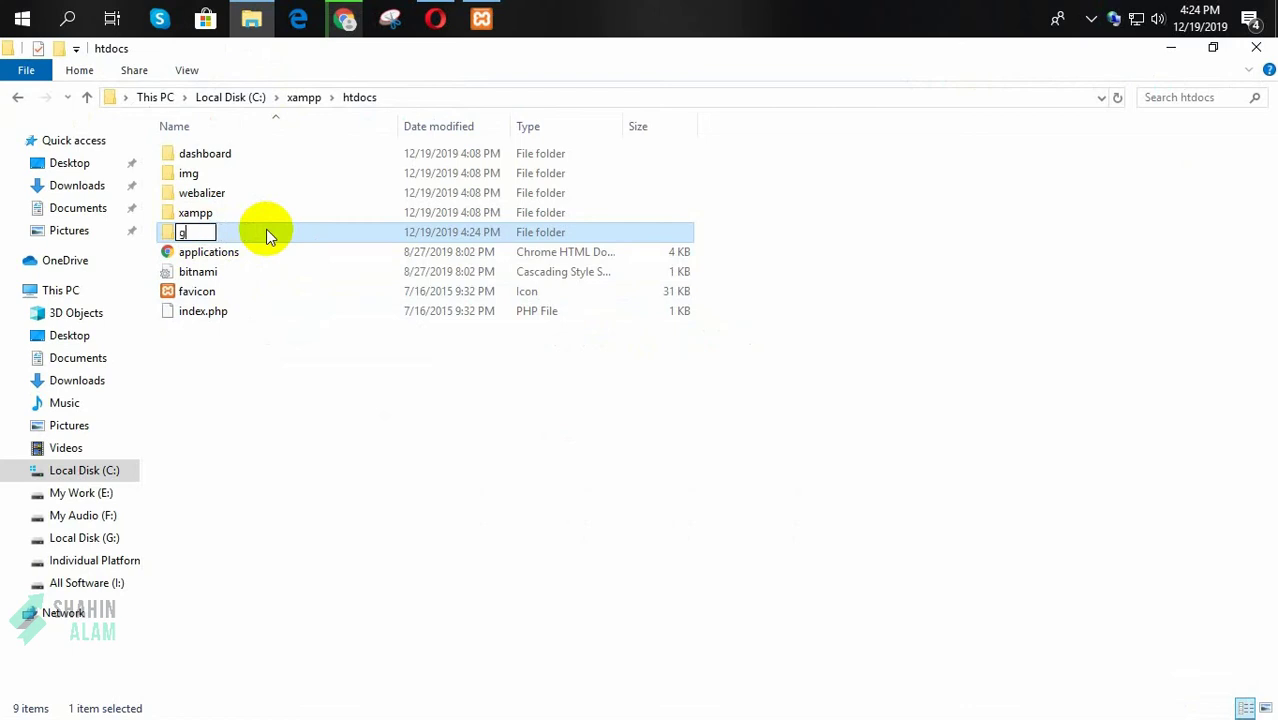
{"action": "type", "text": "oogle"}
{"action": "key", "text": "Return"}
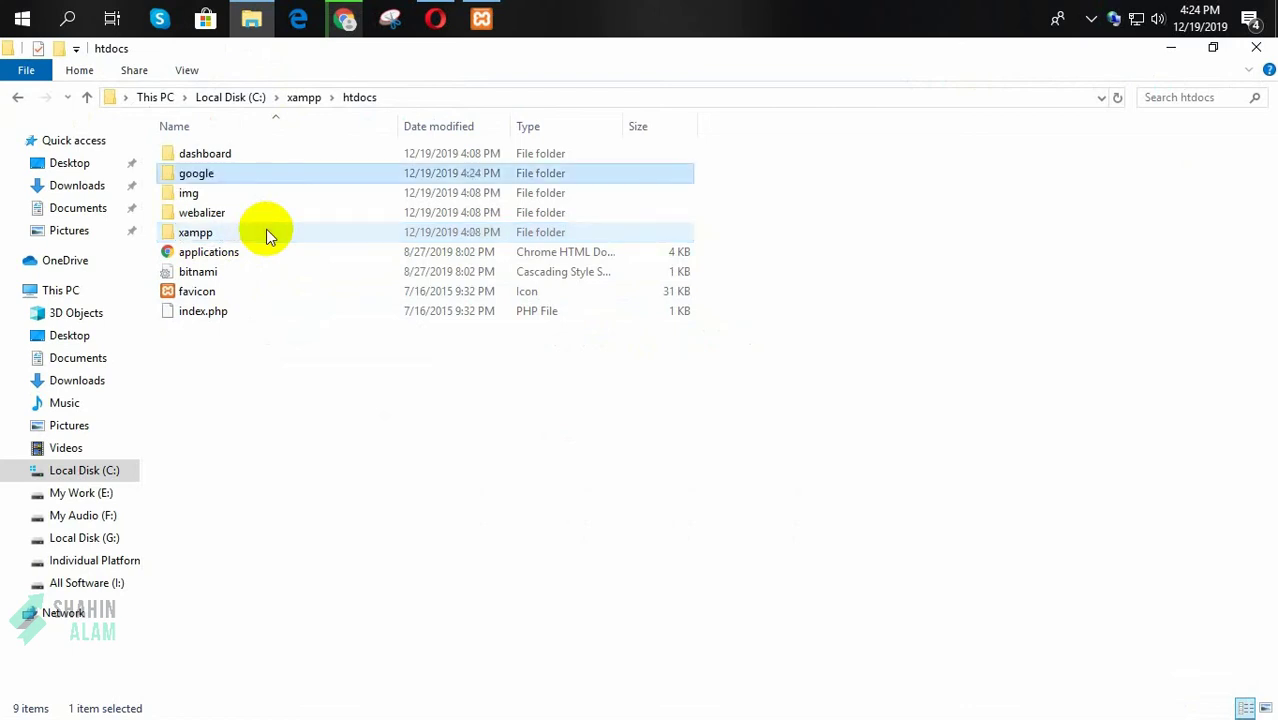
{"action": "left_click", "coordinate": [343, 18]}
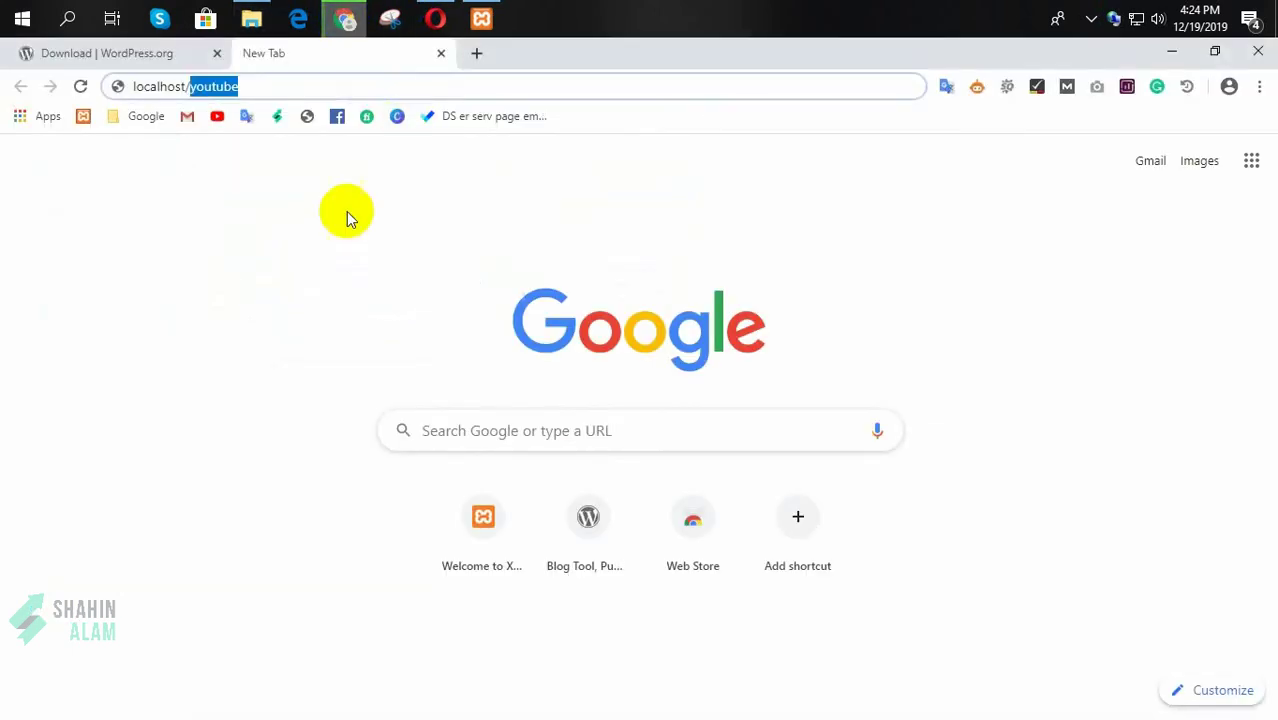
Step: Load localhost/google, dismiss the translate offer, and continue in English to the database form
{"action": "type", "text": "google"}
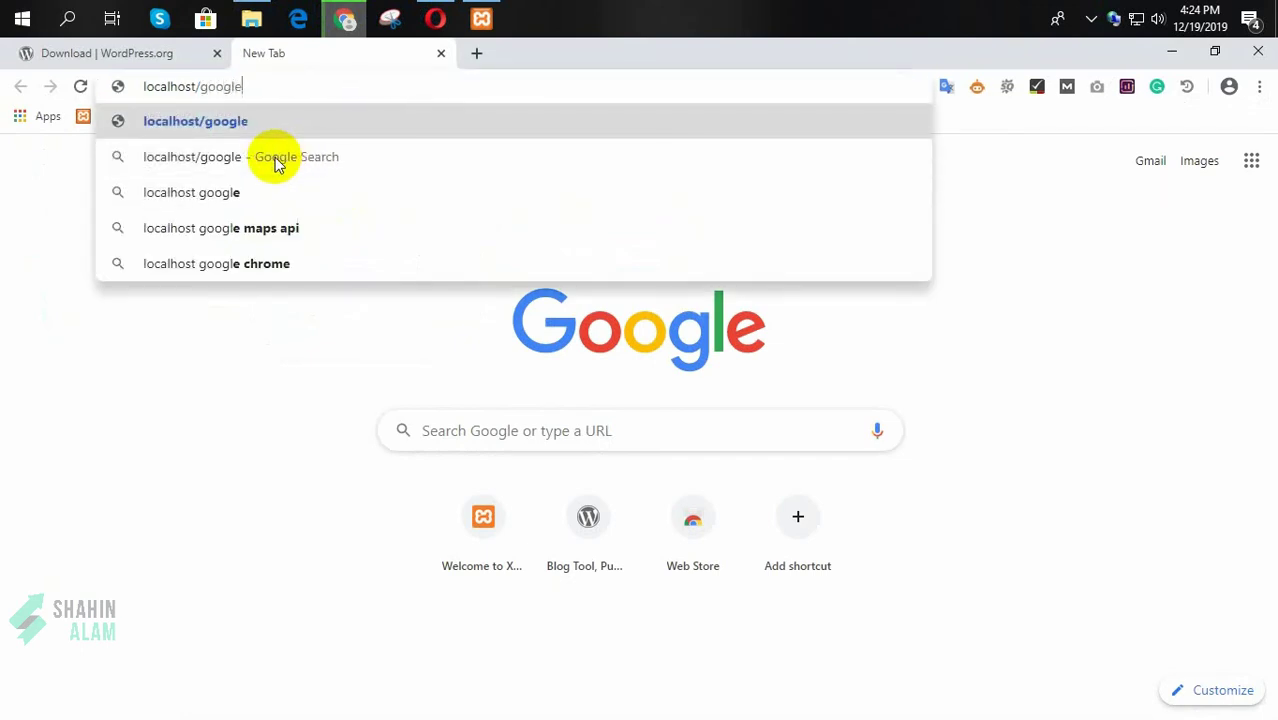
{"action": "key", "text": "Return"}
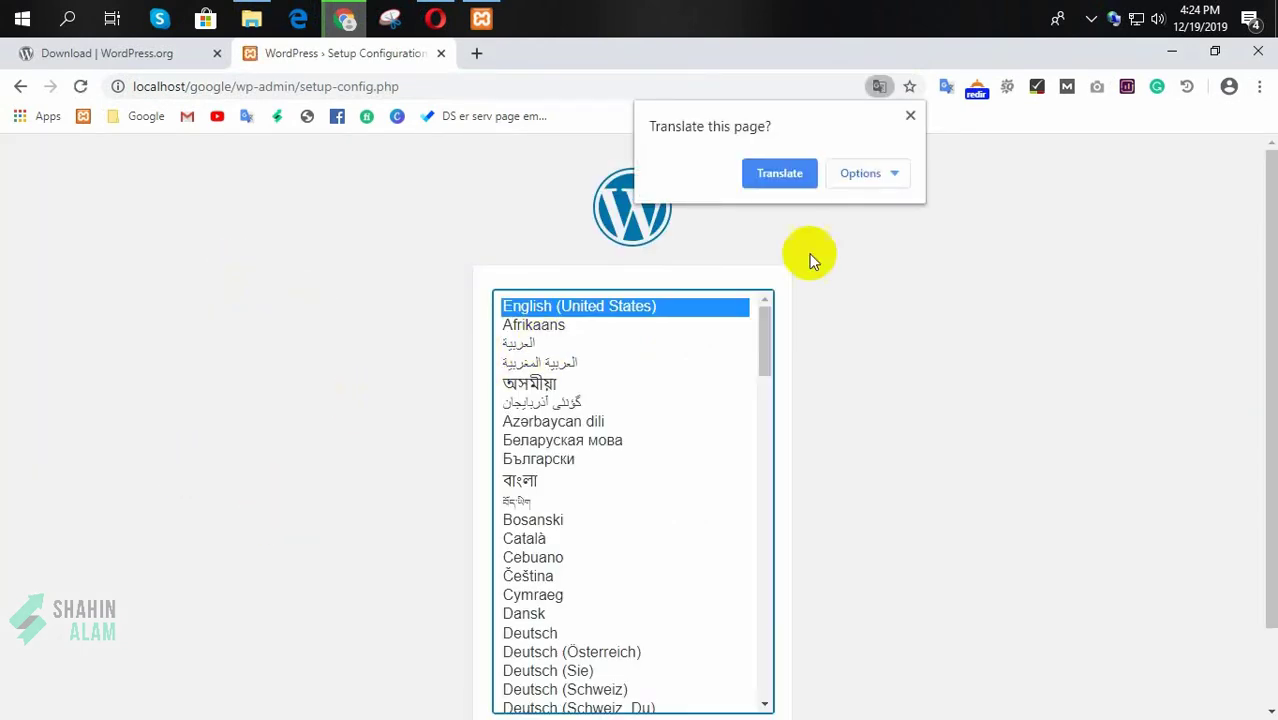
{"action": "left_click", "coordinate": [910, 116]}
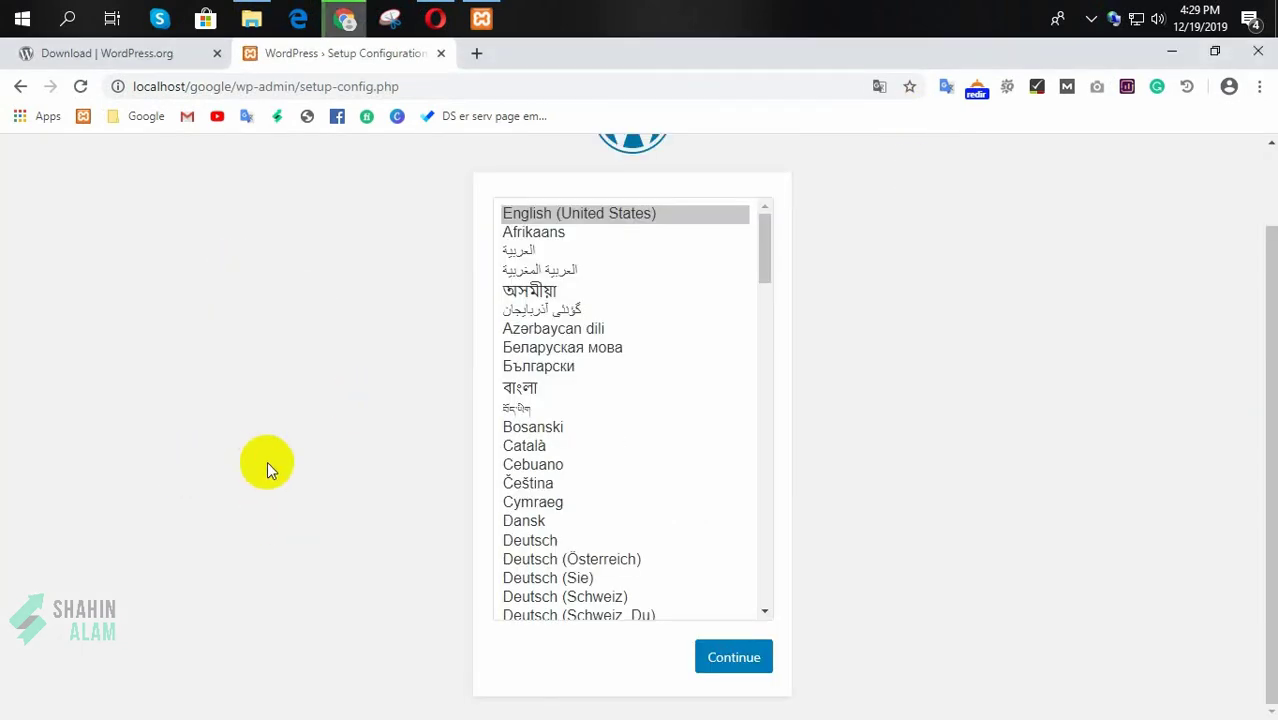
{"action": "scroll", "coordinate": [248, 474], "scroll_direction": "up", "scroll_amount": 2}
{"action": "scroll", "coordinate": [380, 480], "scroll_direction": "down", "scroll_amount": 2}
{"action": "left_click", "coordinate": [734, 662]}
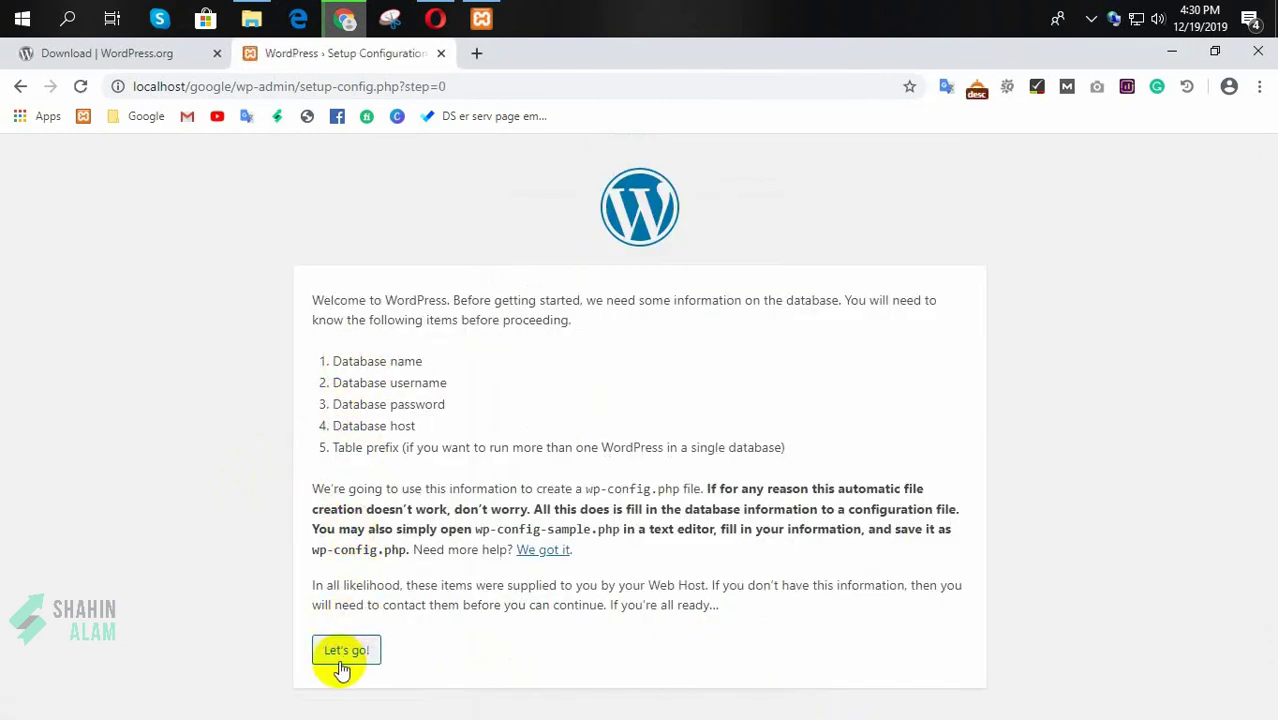
{"action": "left_click", "coordinate": [344, 652]}
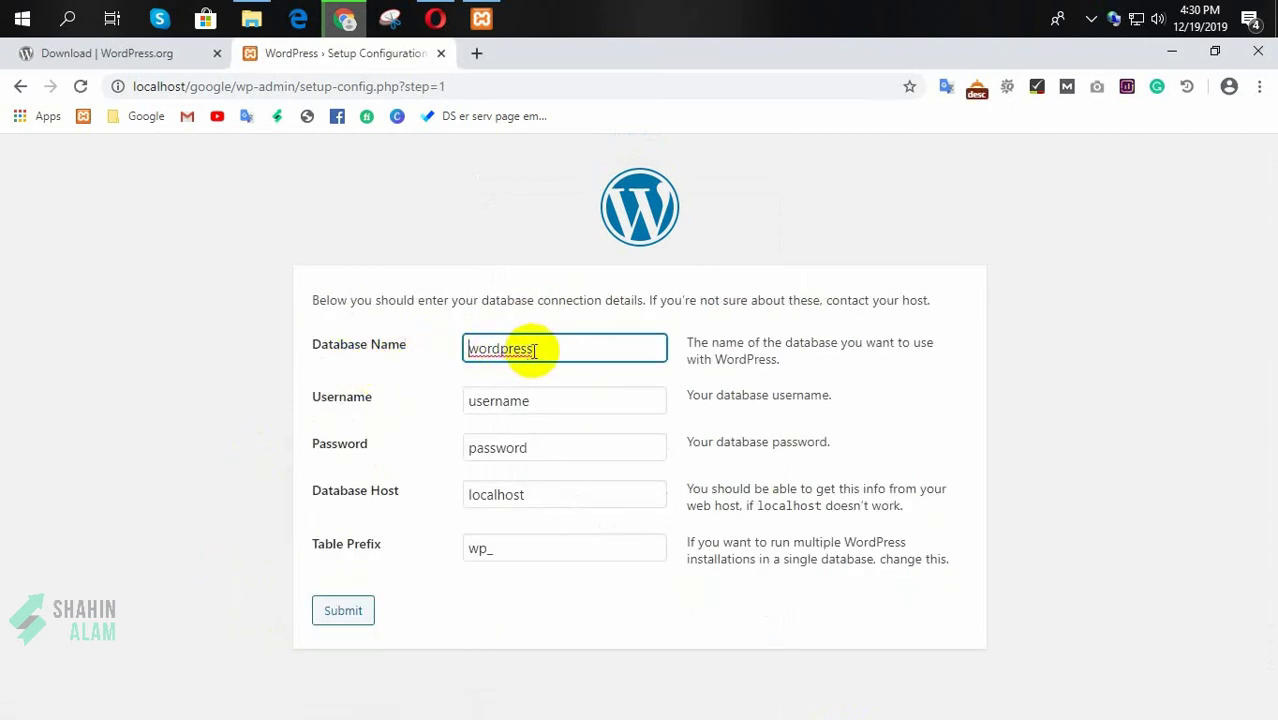
{"action": "left_click_drag", "start_coordinate": [534, 347], "coordinate": [454, 348]}
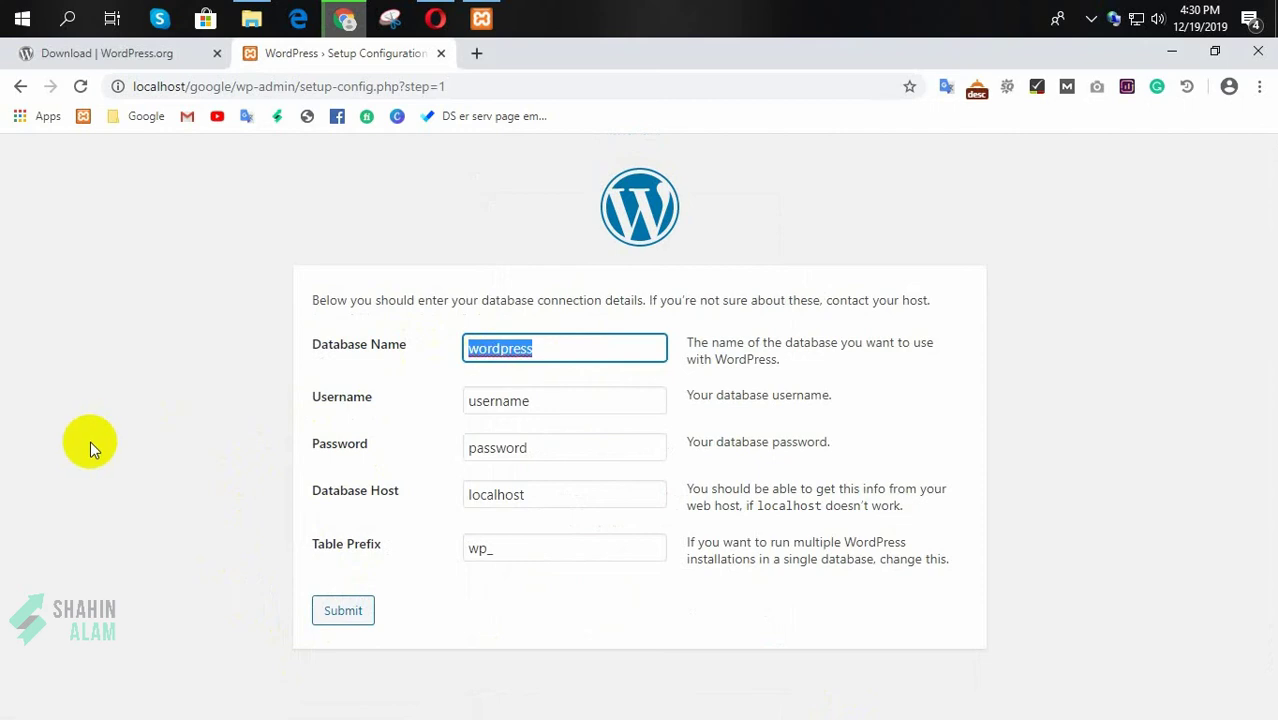
Step: Submit database youtube, user root, empty password, host localhost and table prefix yt_
{"action": "type", "text": "youtube"}
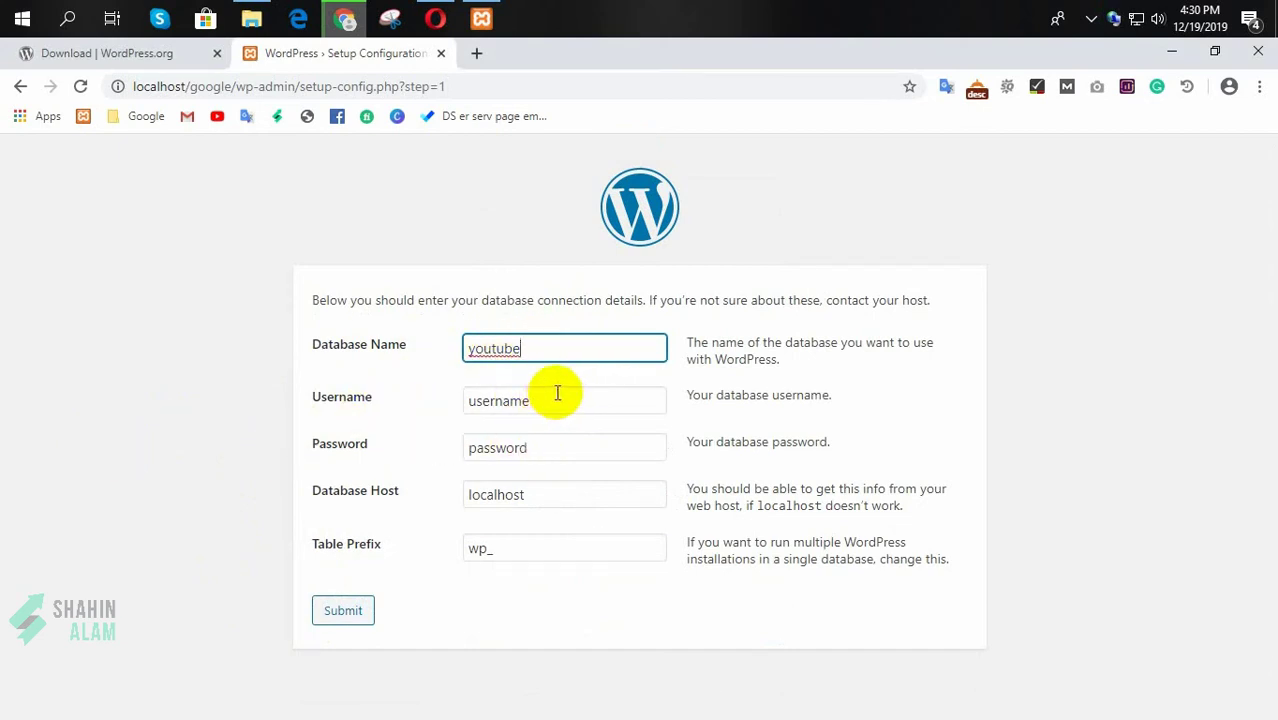
{"action": "key", "text": "Tab"}
{"action": "type", "text": "root"}
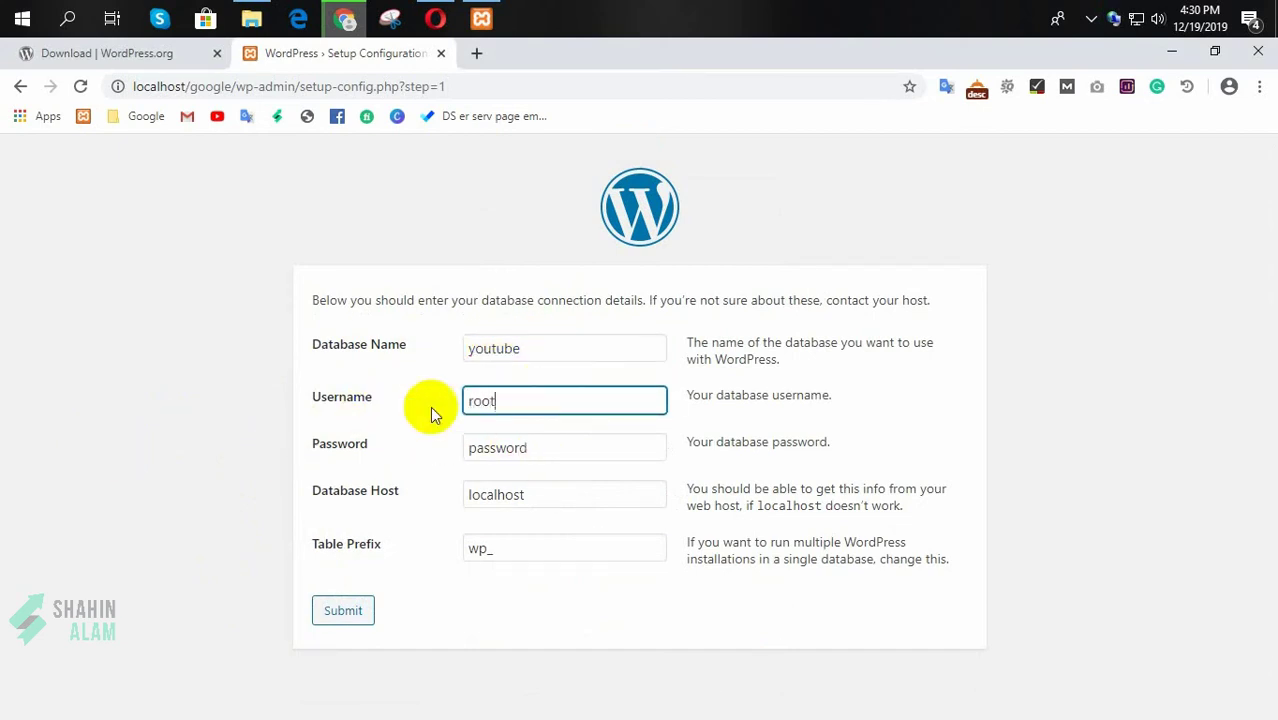
{"action": "double_click", "coordinate": [568, 447]}
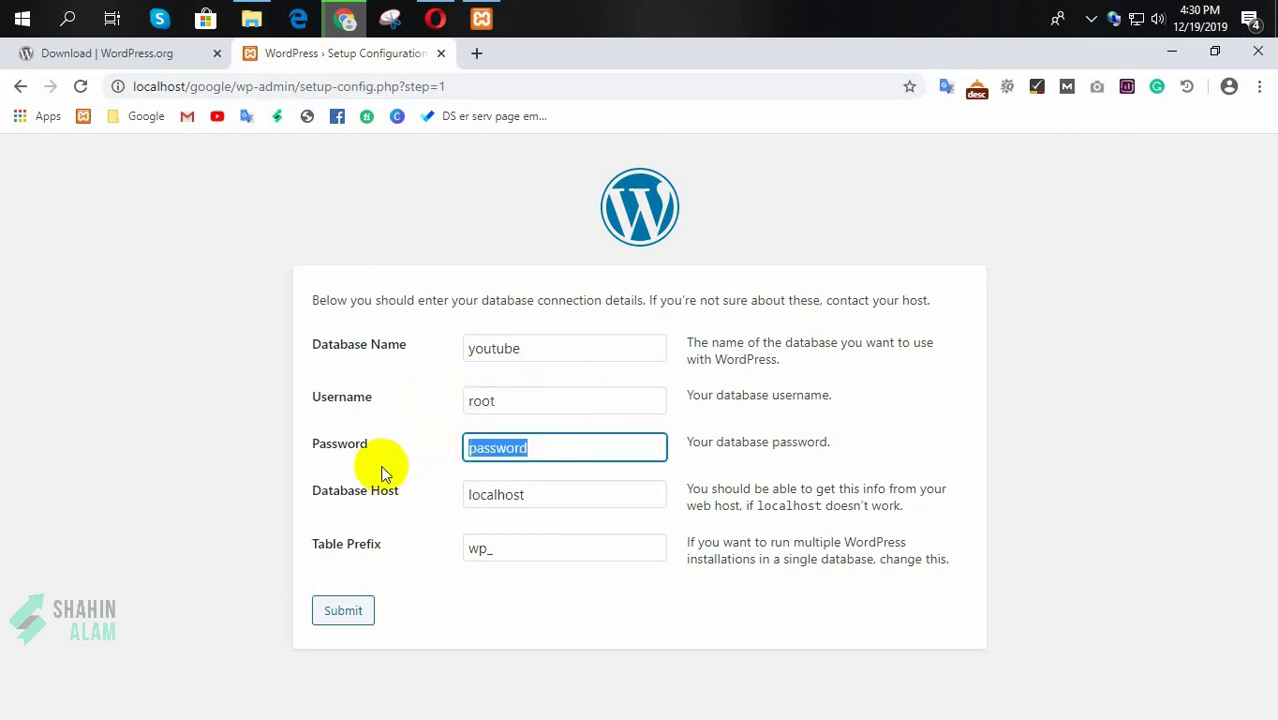
{"action": "key", "text": "BackSpace"}
{"action": "left_click", "coordinate": [538, 497]}
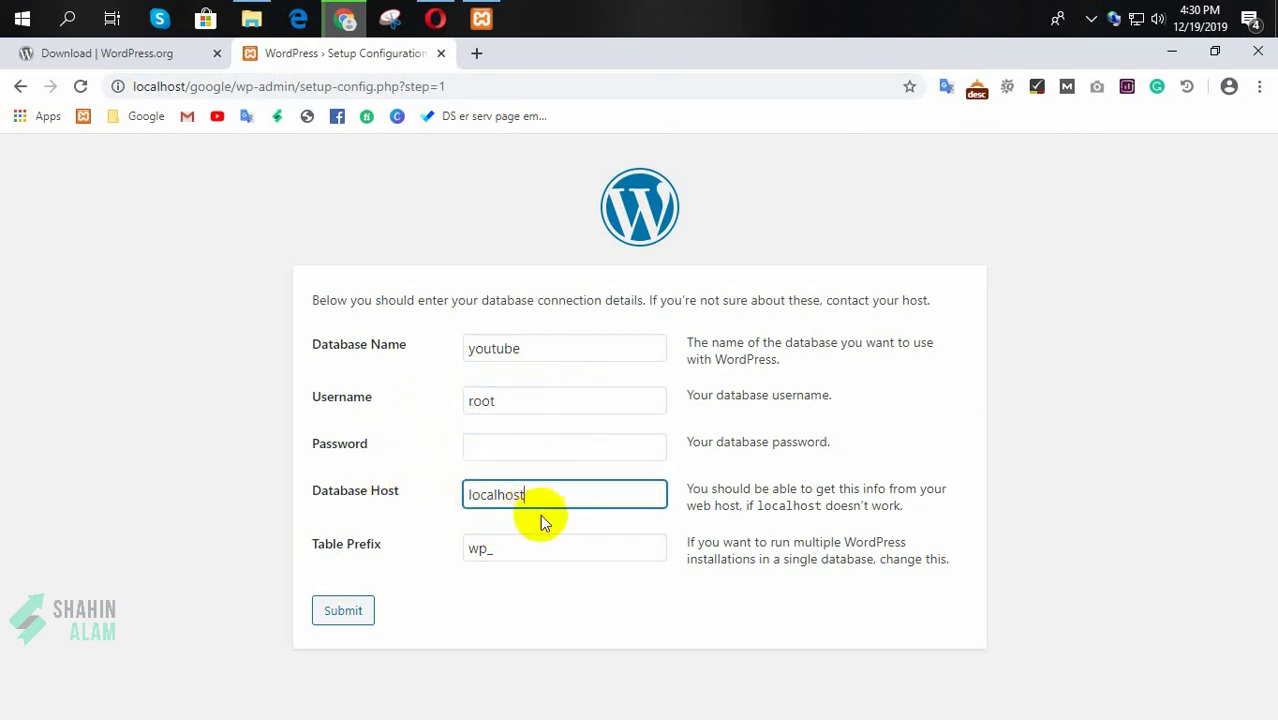
{"action": "left_click", "coordinate": [483, 549]}
{"action": "left_click_drag", "start_coordinate": [484, 550], "coordinate": [450, 562]}
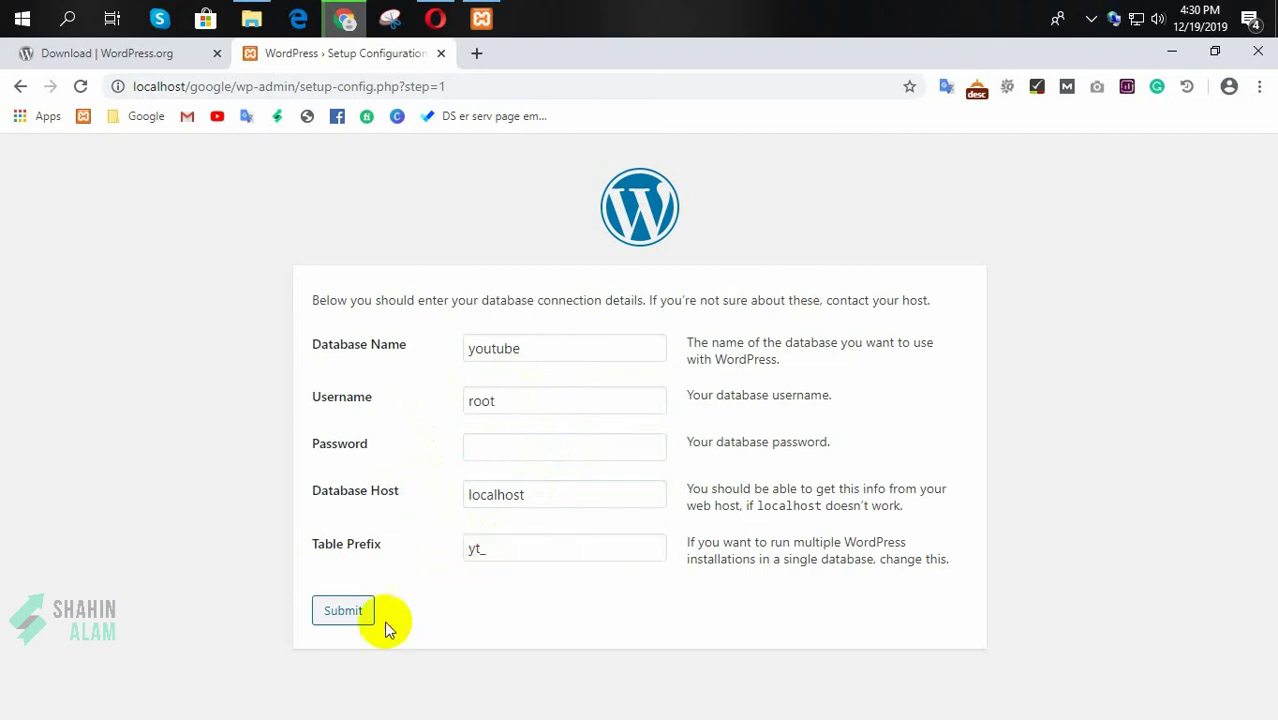
{"action": "left_click", "coordinate": [342, 614]}
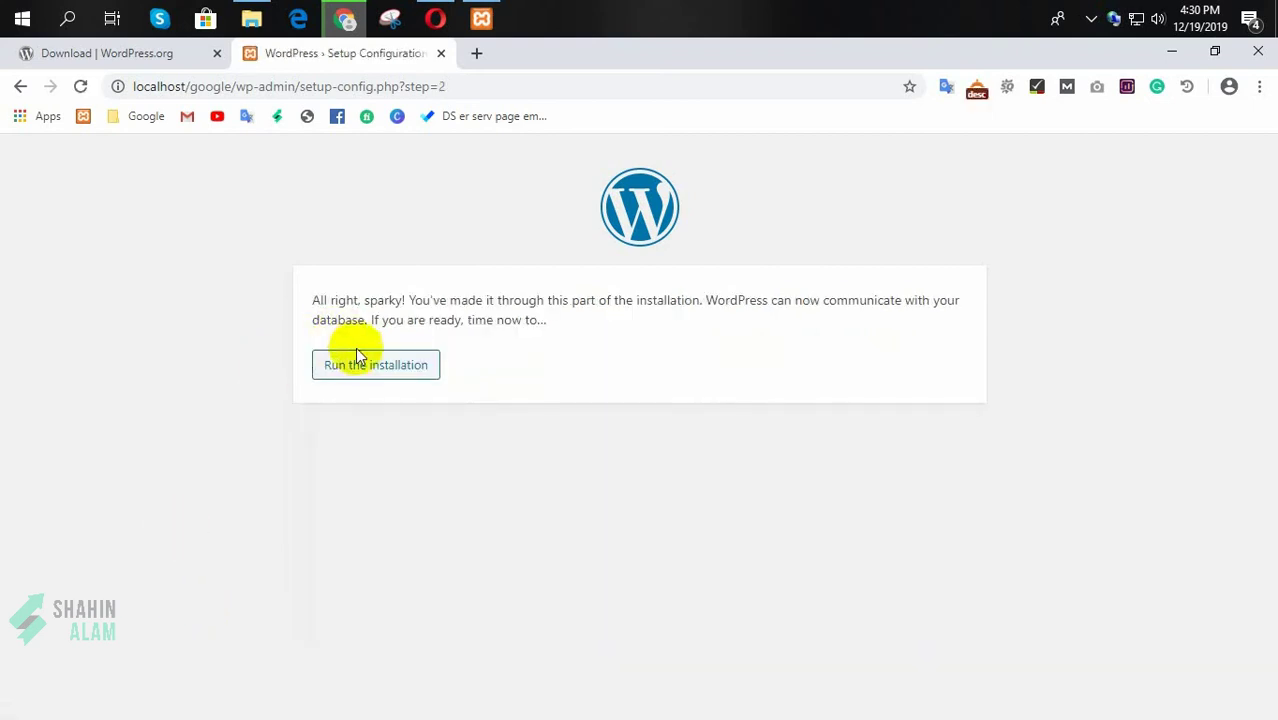
Step: Run the installation and scroll through the site information form
{"action": "left_click", "coordinate": [368, 372]}
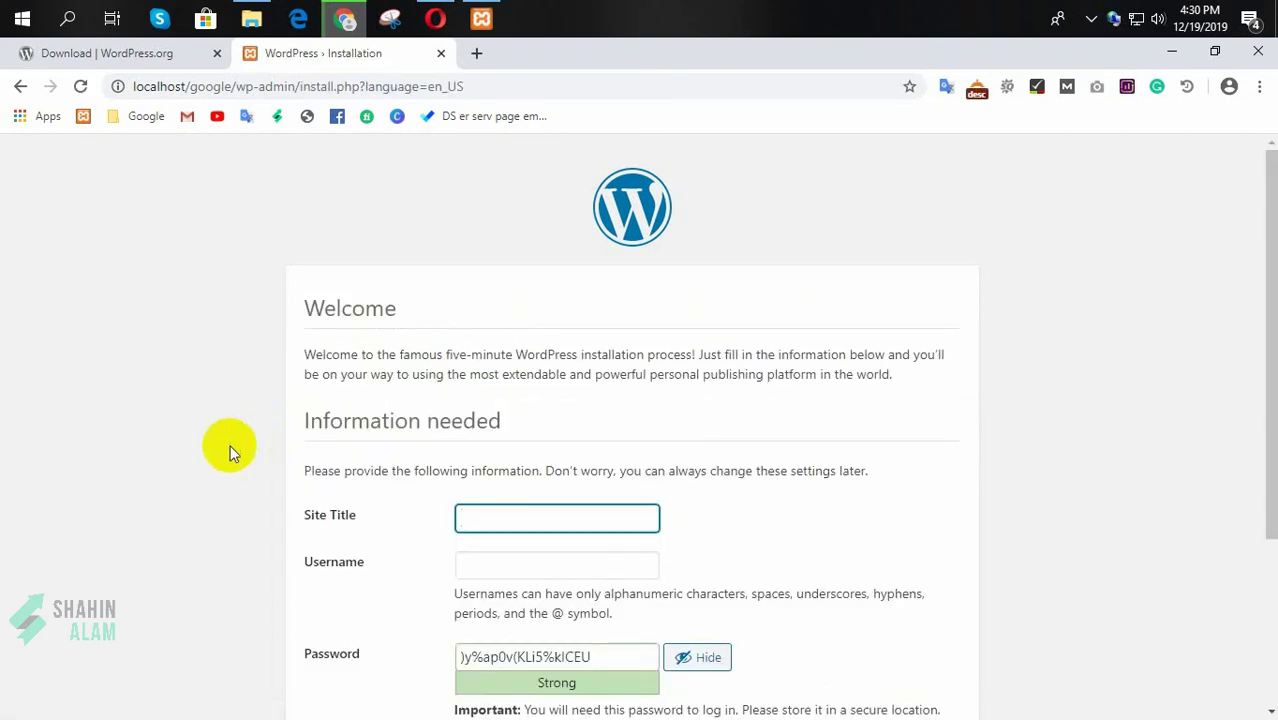
{"action": "scroll", "coordinate": [189, 451], "scroll_direction": "down", "scroll_amount": 1}
{"action": "scroll", "coordinate": [196, 454], "scroll_direction": "up", "scroll_amount": 1}
{"action": "scroll", "coordinate": [108, 508], "scroll_direction": "down", "scroll_amount": 1}
{"action": "scroll", "coordinate": [104, 505], "scroll_direction": "down", "scroll_amount": 2}
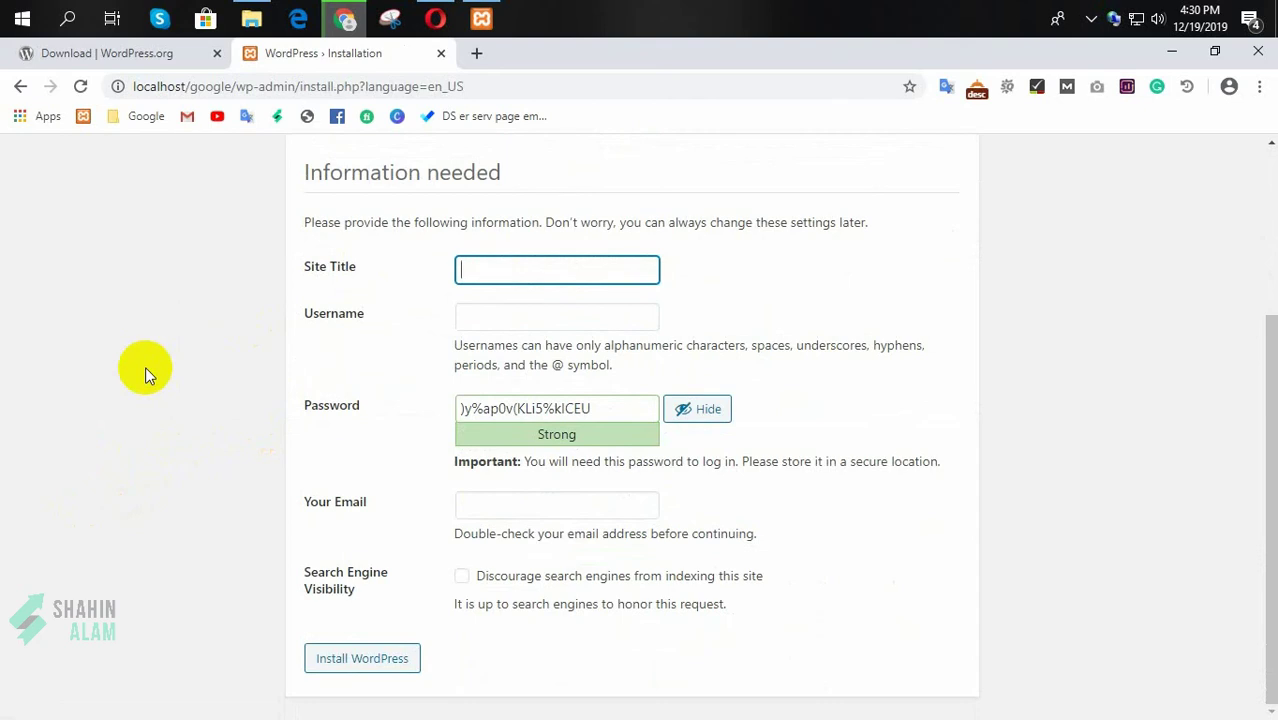
Step: Enter site title 'This is my new site', username admin, a weak password, and confirm it
{"action": "type", "text": "This is my new"}
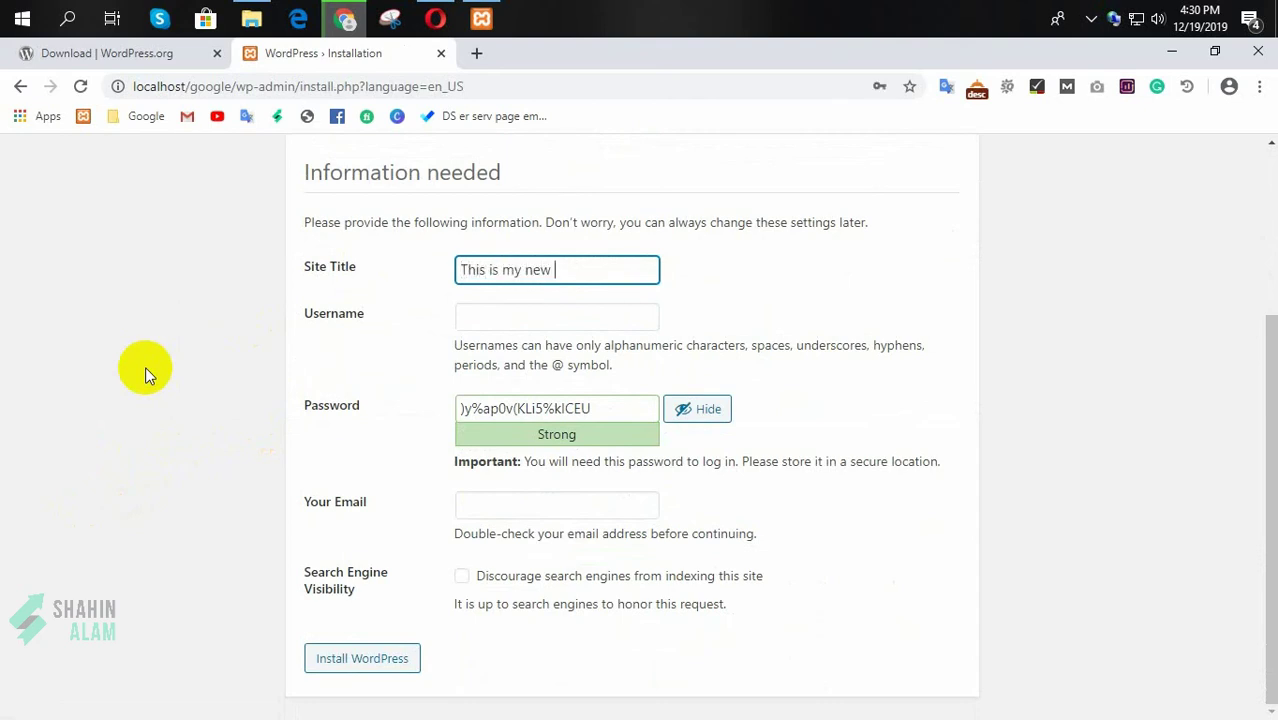
{"action": "type", "text": " site"}
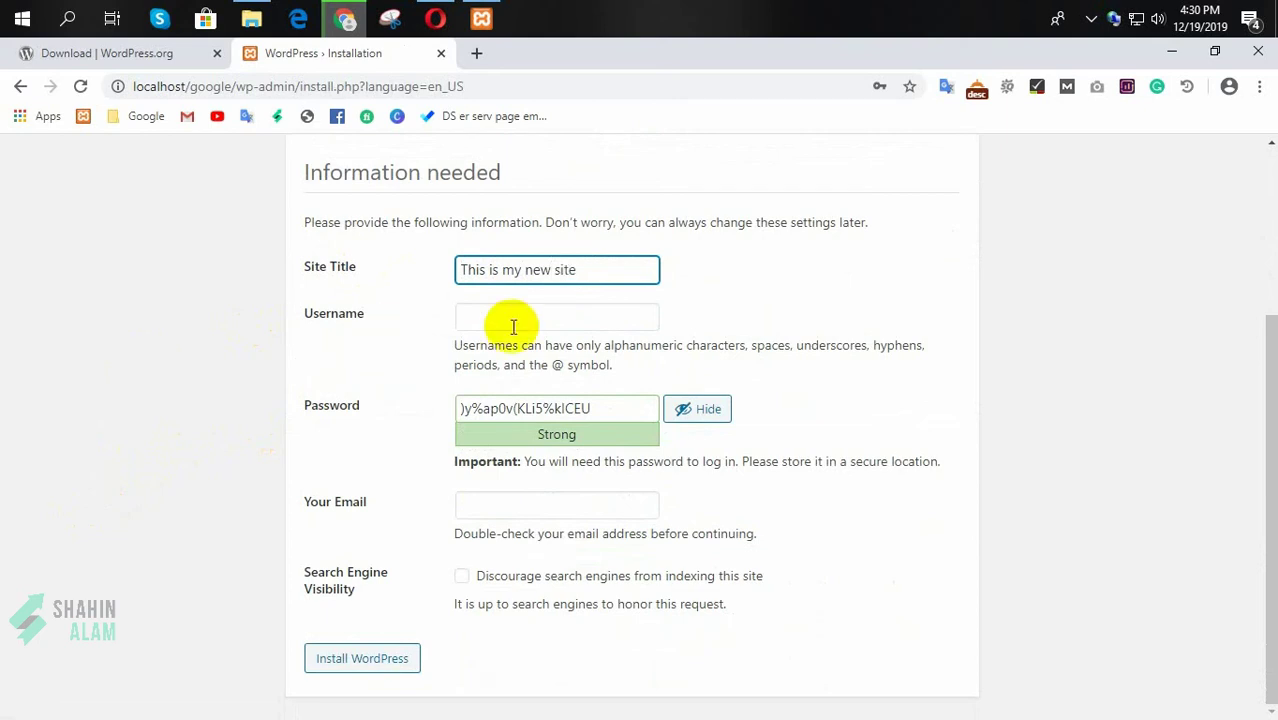
{"action": "left_click", "coordinate": [485, 317]}
{"action": "type", "text": "admin"}
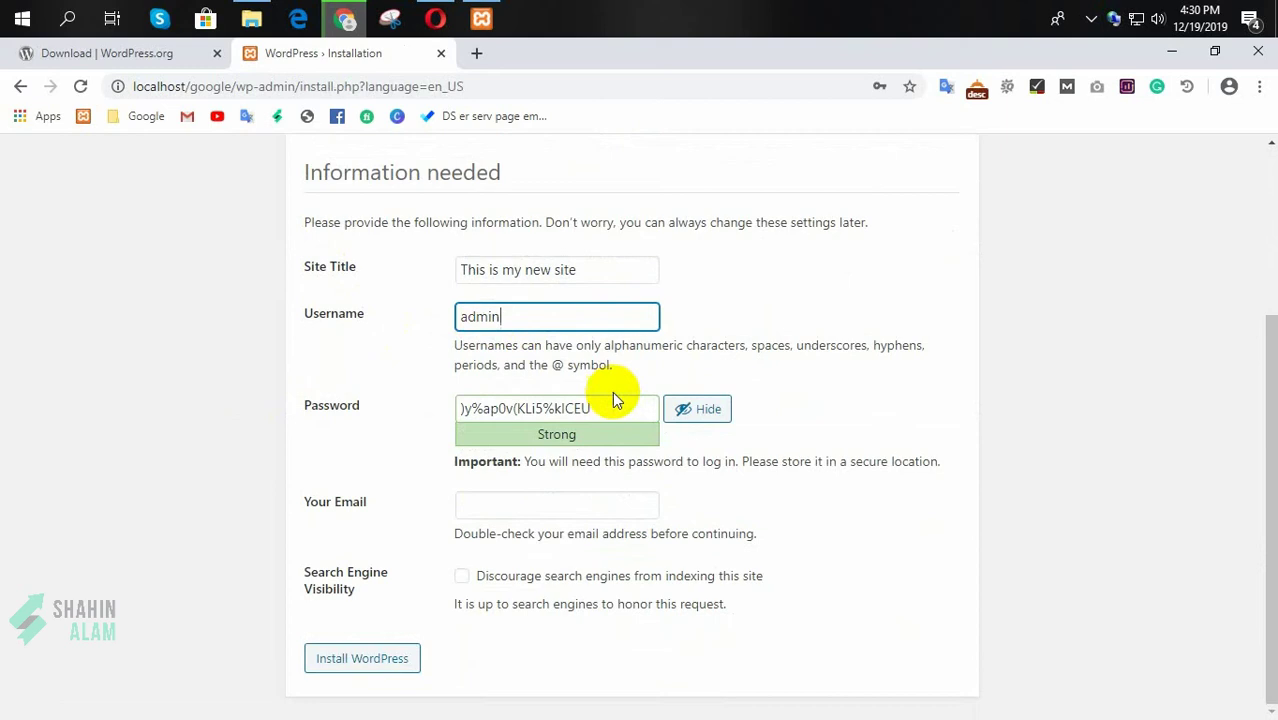
{"action": "left_click_drag", "start_coordinate": [614, 398], "coordinate": [428, 408]}
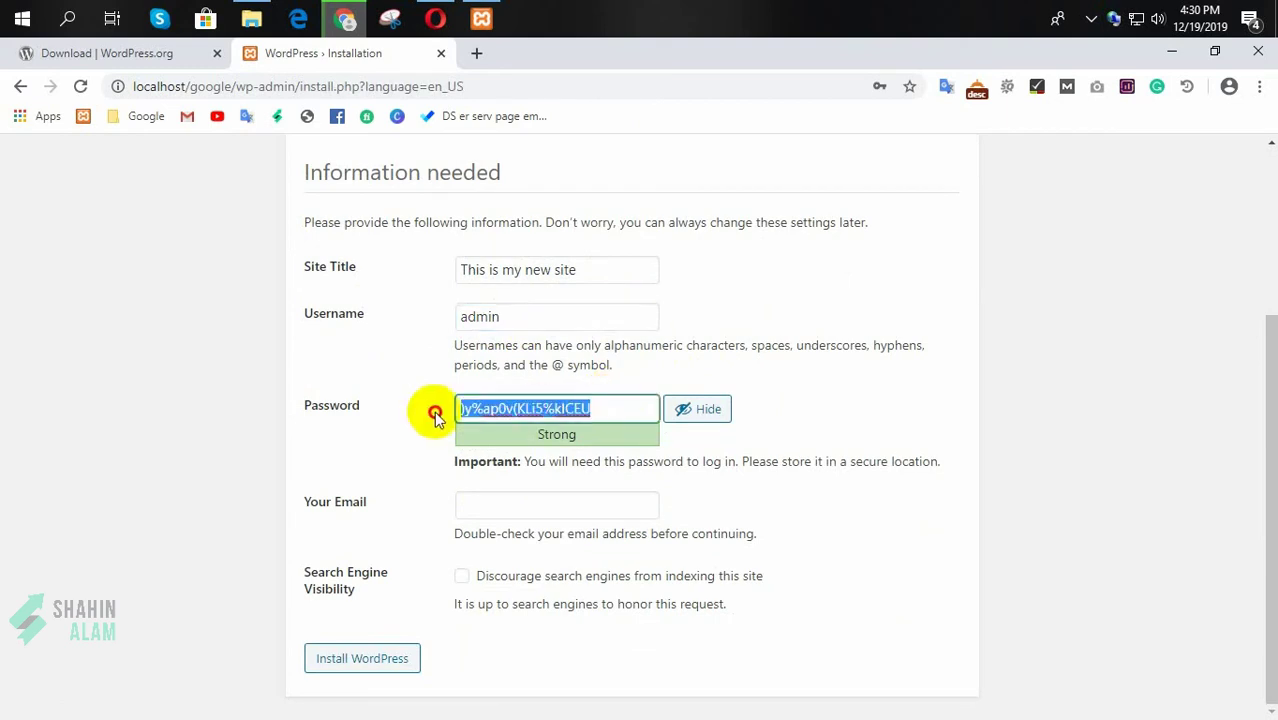
{"action": "type", "text": "admin"}
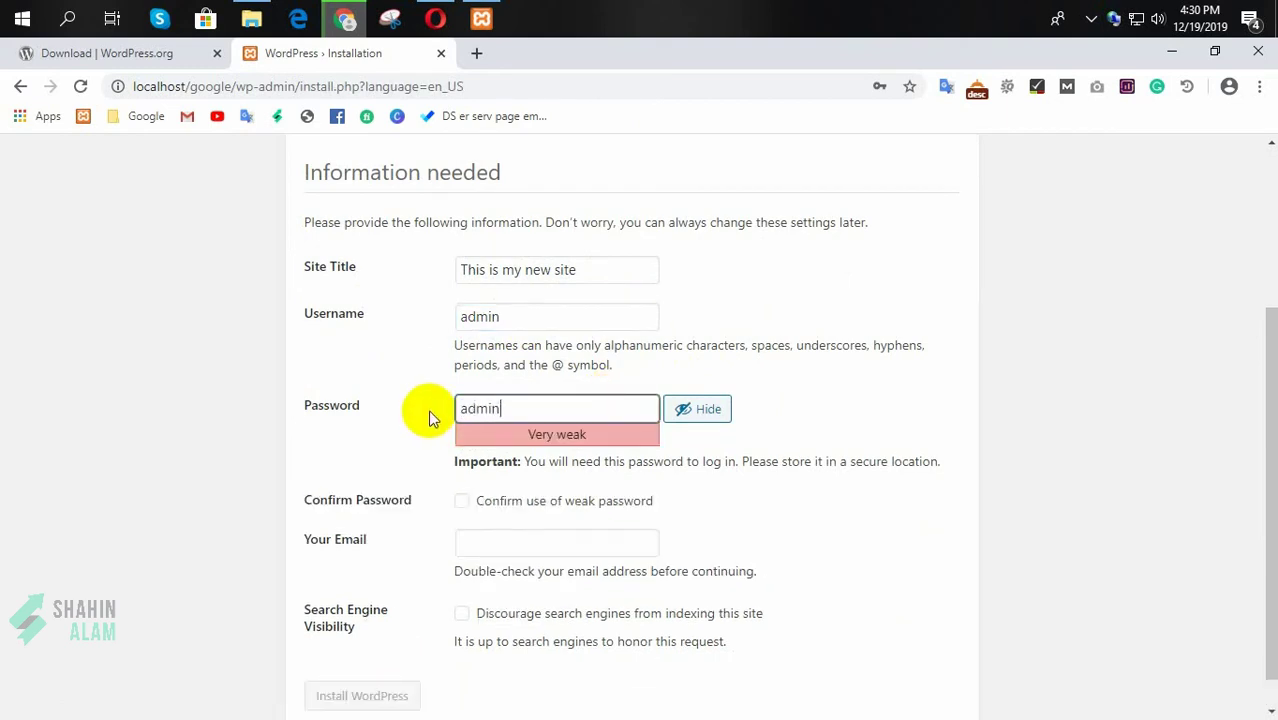
{"action": "scroll", "coordinate": [413, 418], "scroll_direction": "down", "scroll_amount": 1}
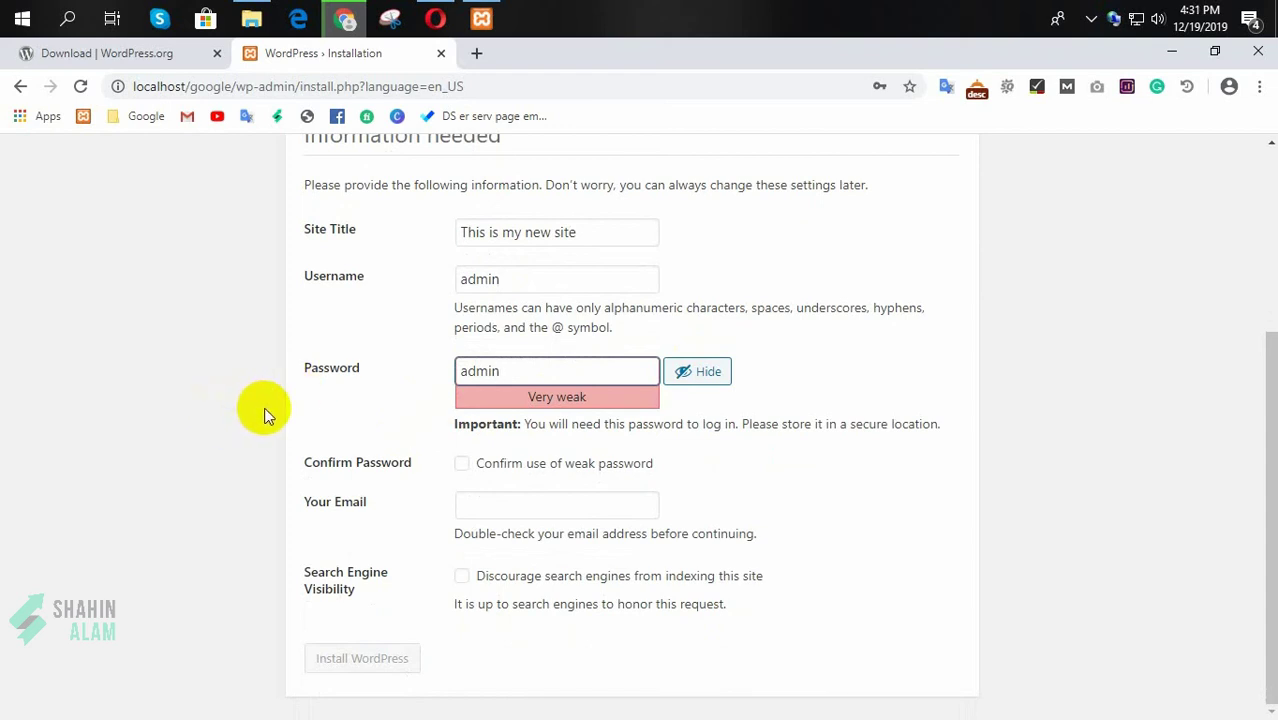
{"action": "left_click_drag", "start_coordinate": [519, 281], "coordinate": [348, 292]}
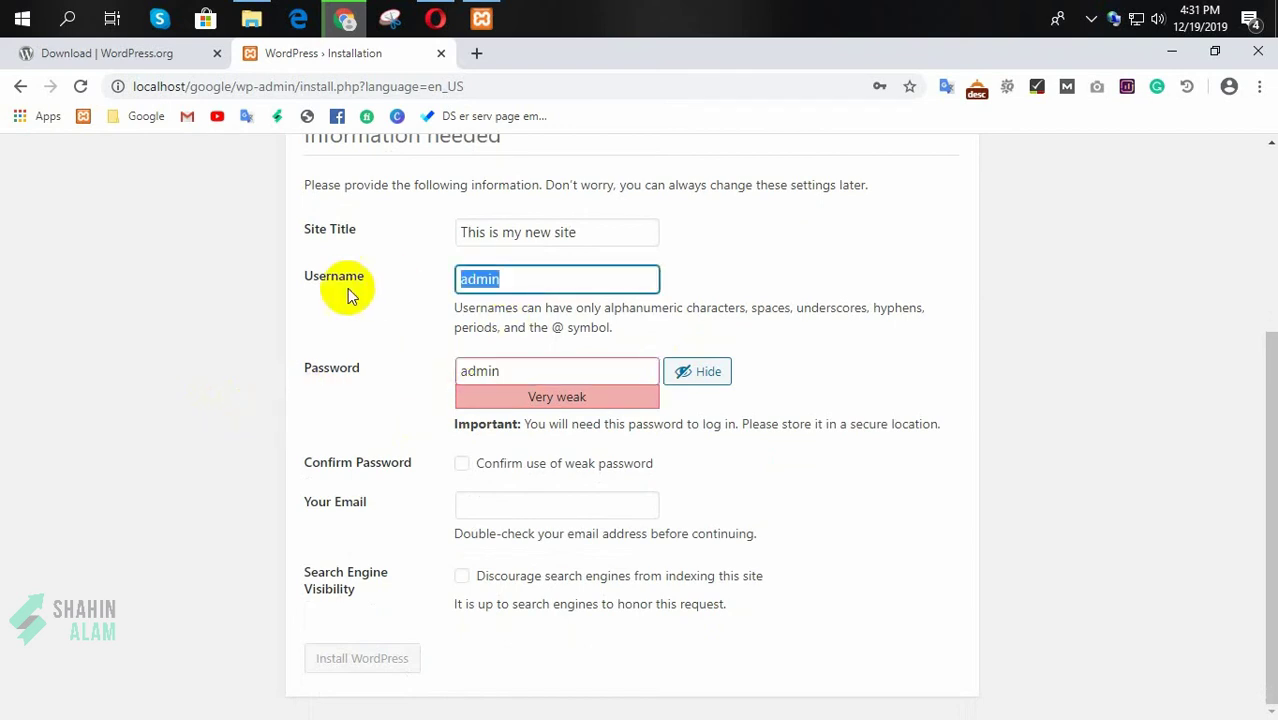
{"action": "left_click", "coordinate": [166, 425]}
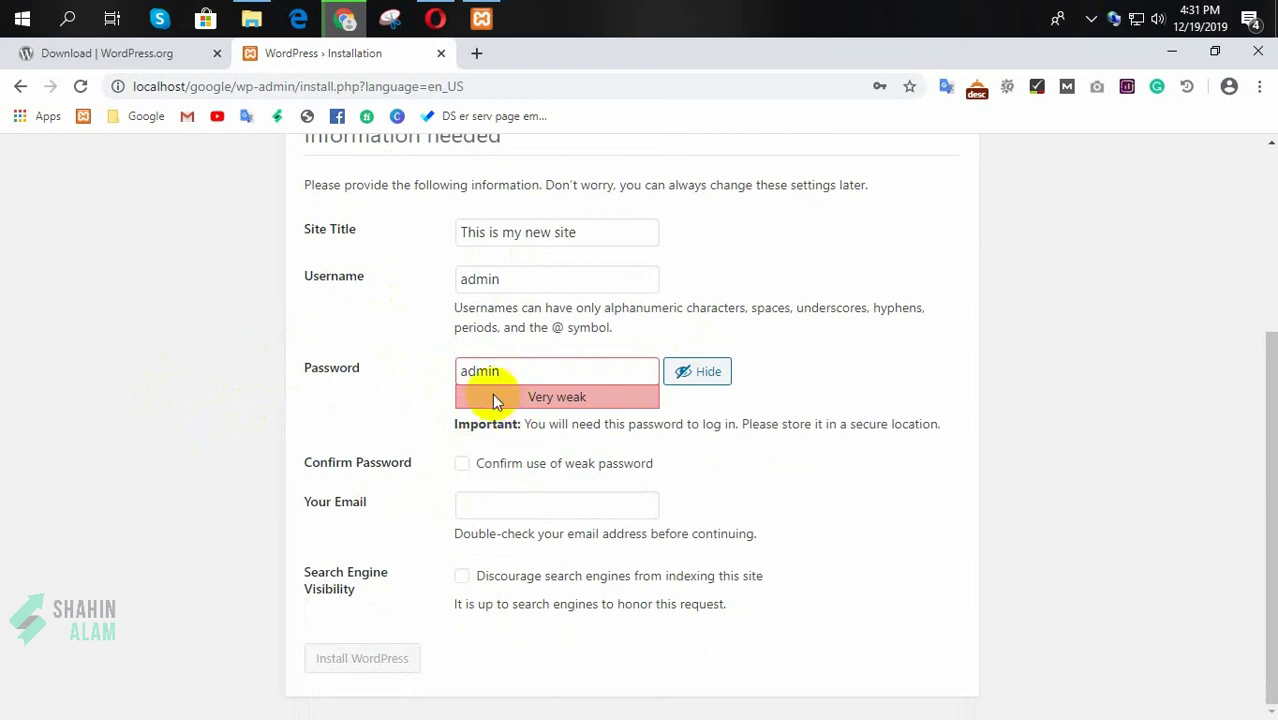
{"action": "left_click", "coordinate": [462, 467]}
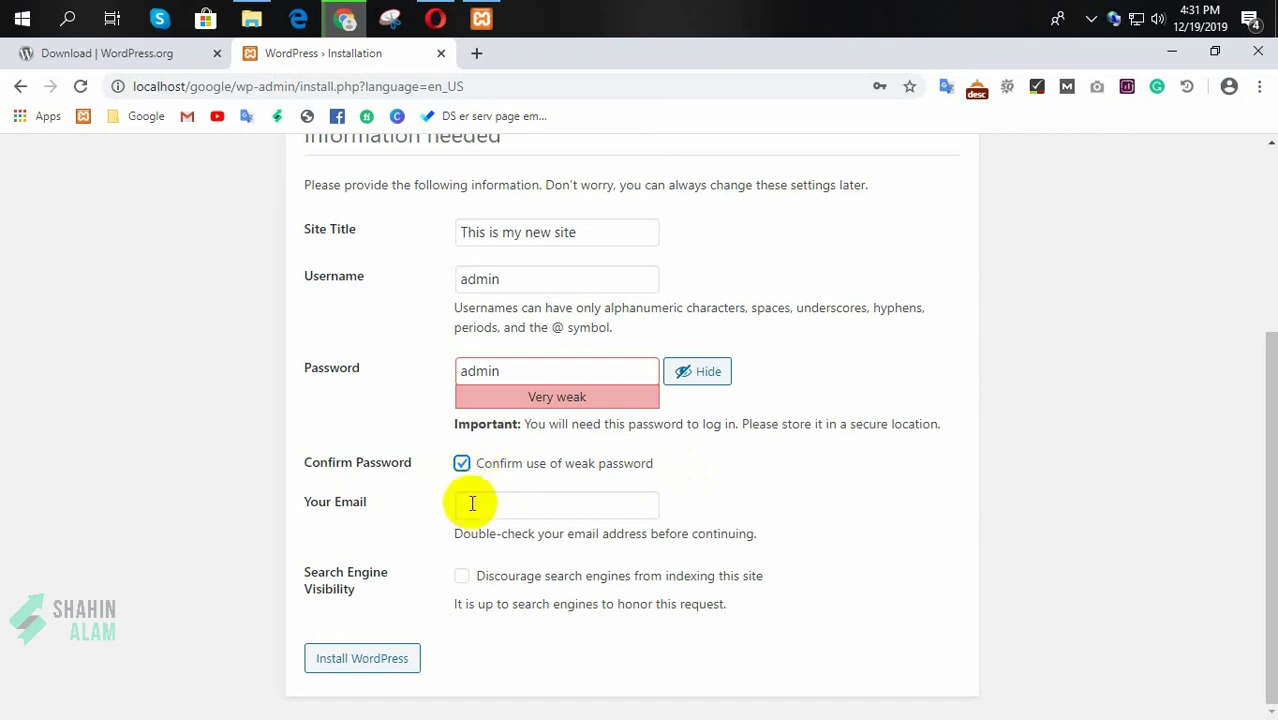
Step: Enter the admin e-mail, discourage search engine indexing, and install WordPress
{"action": "left_click", "coordinate": [535, 507]}
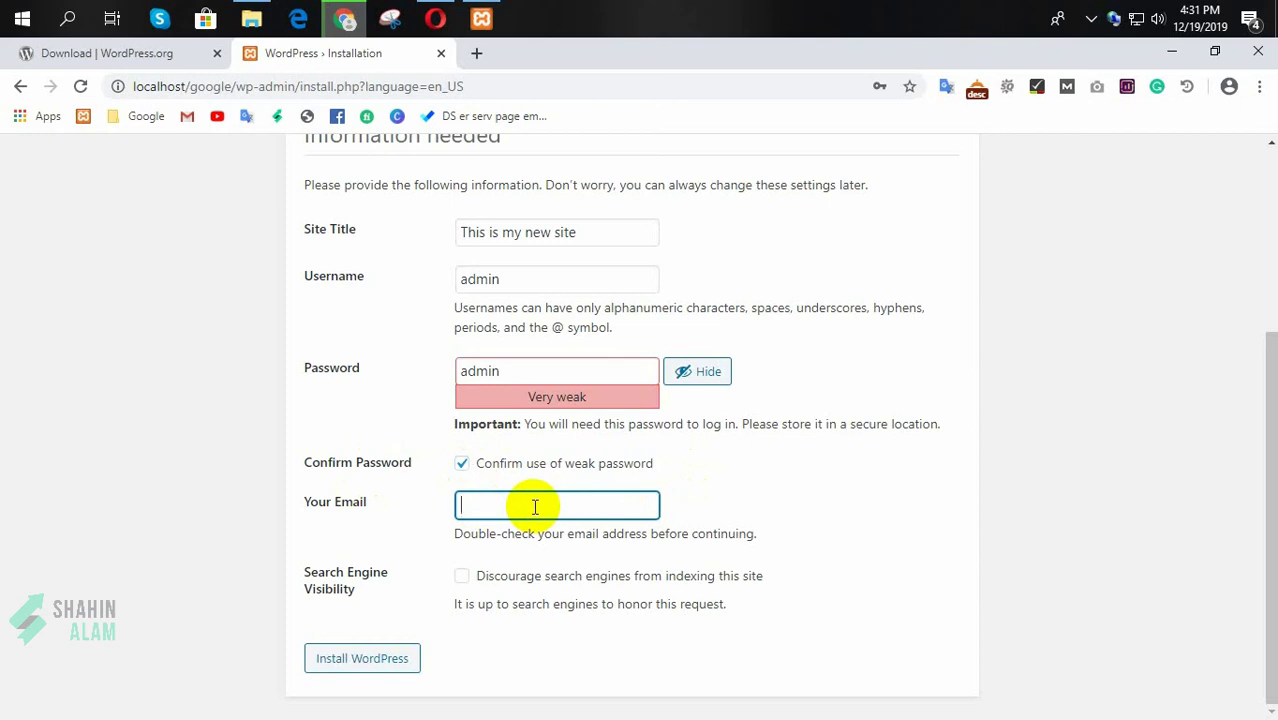
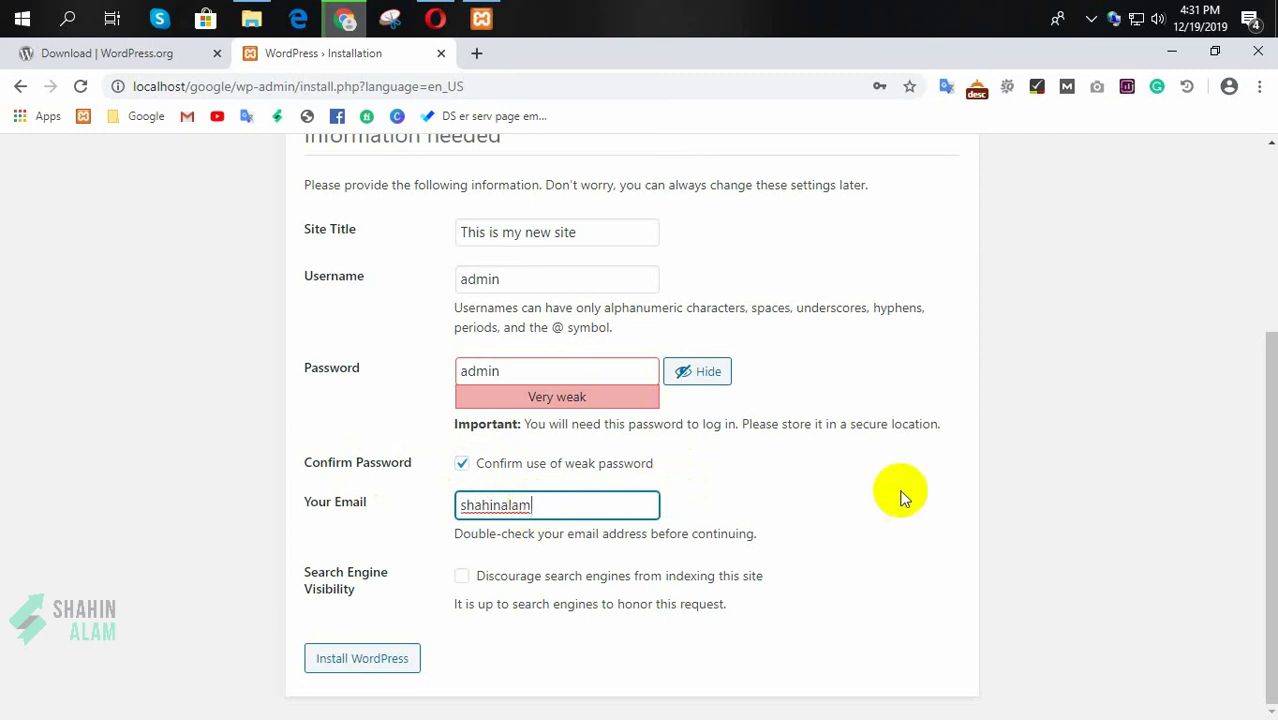
{"action": "key", "text": "Home"}
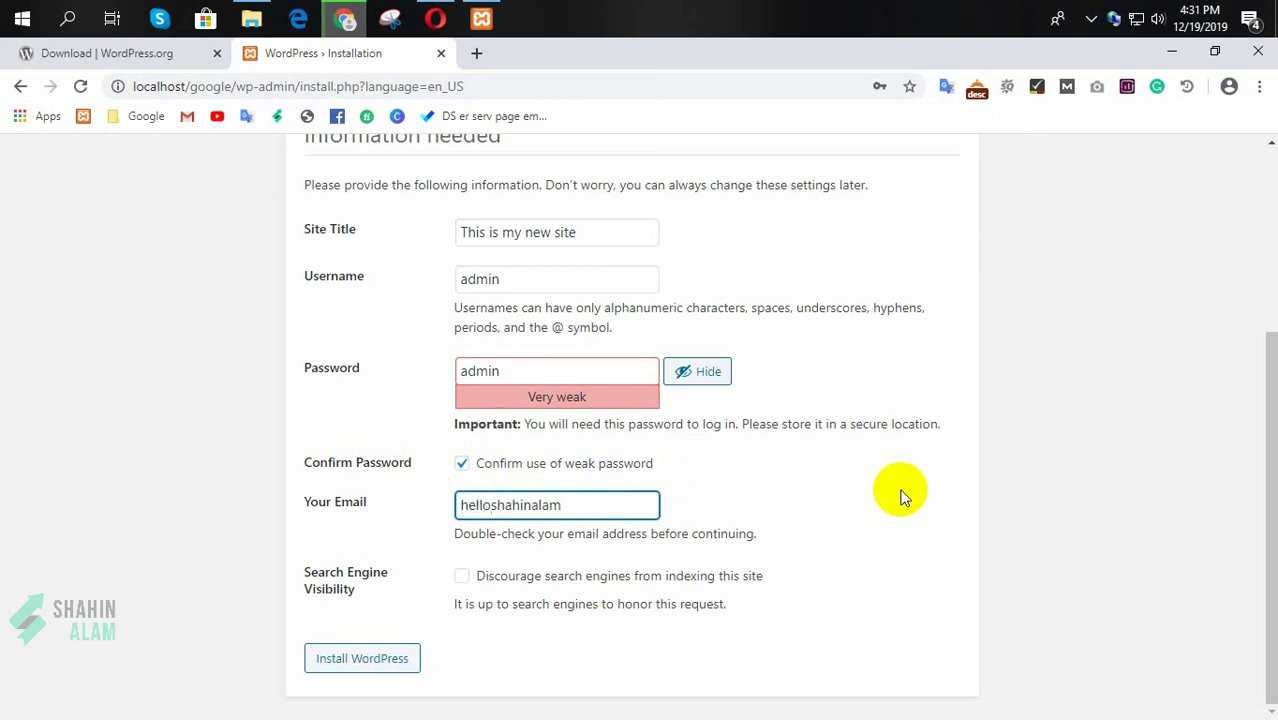
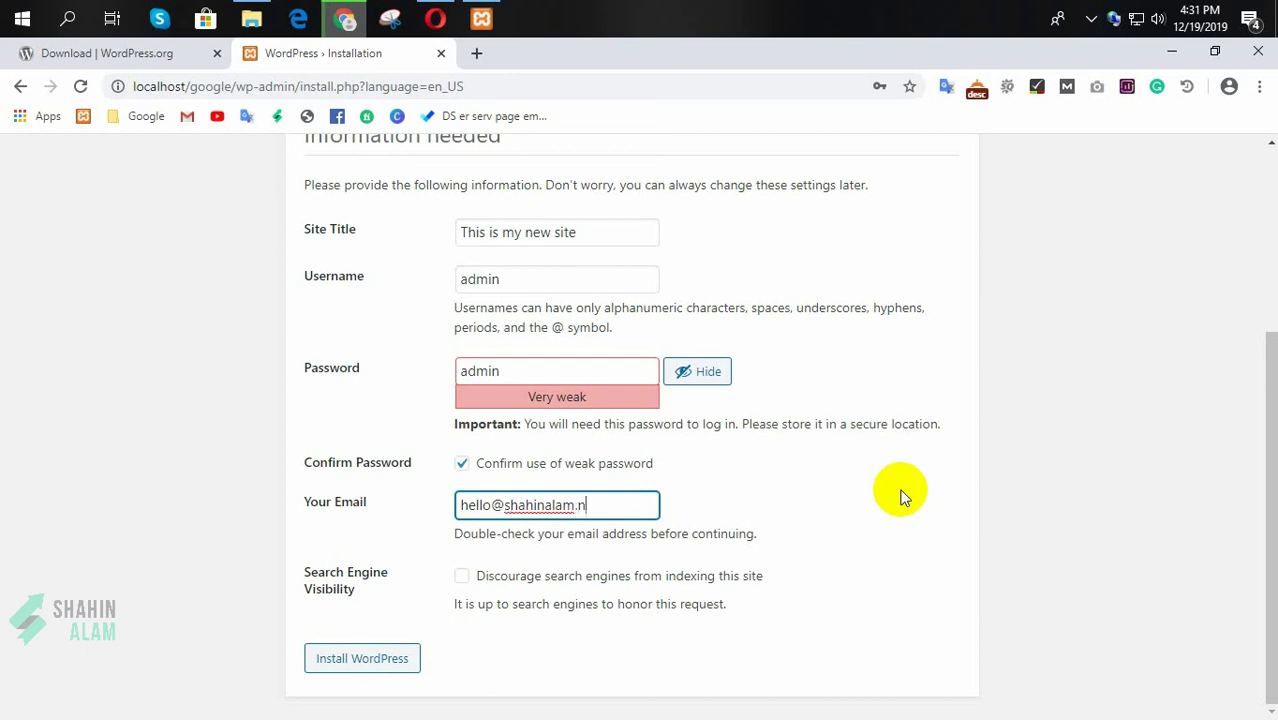
{"action": "left_click", "coordinate": [878, 512]}
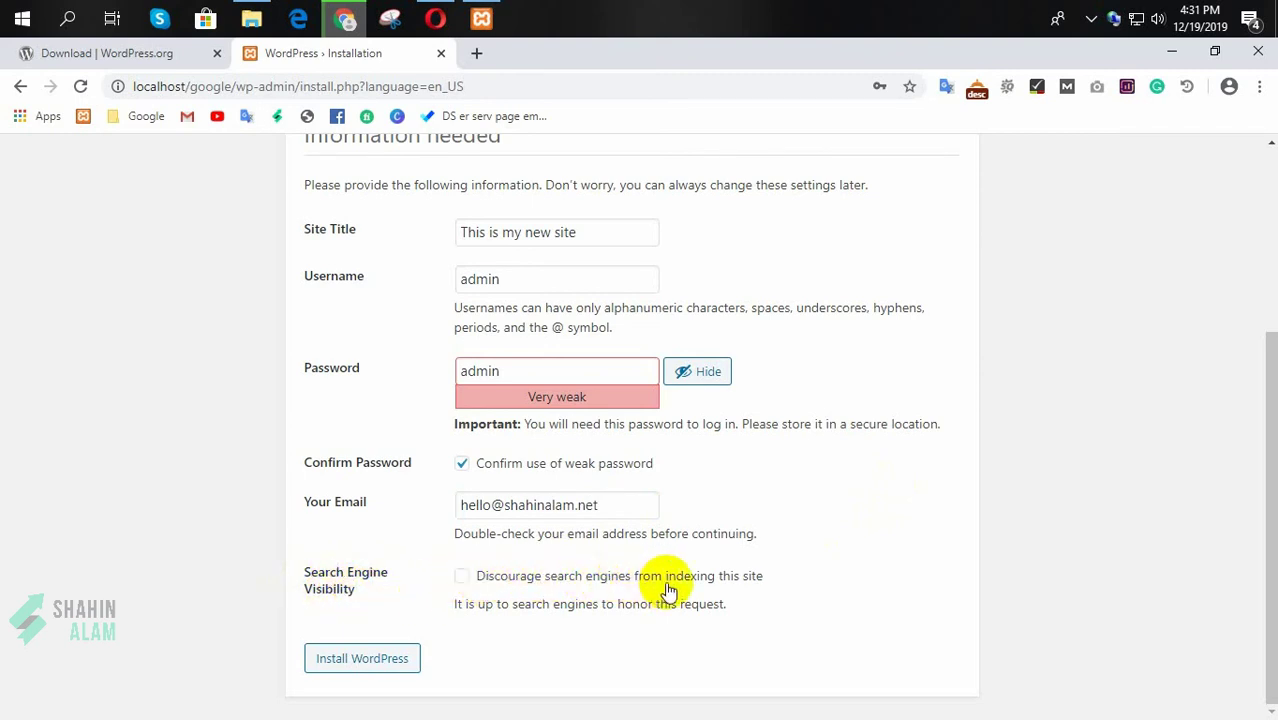
{"action": "left_click", "coordinate": [462, 580]}
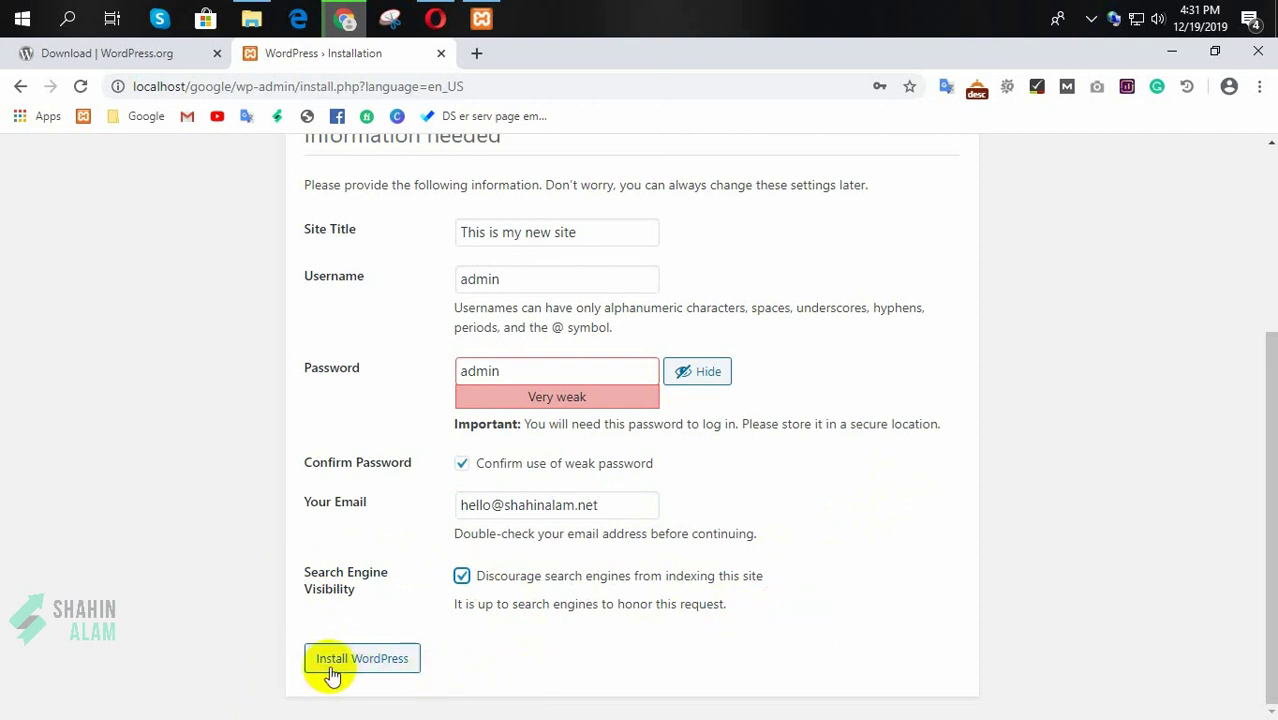
{"action": "left_click", "coordinate": [372, 664]}
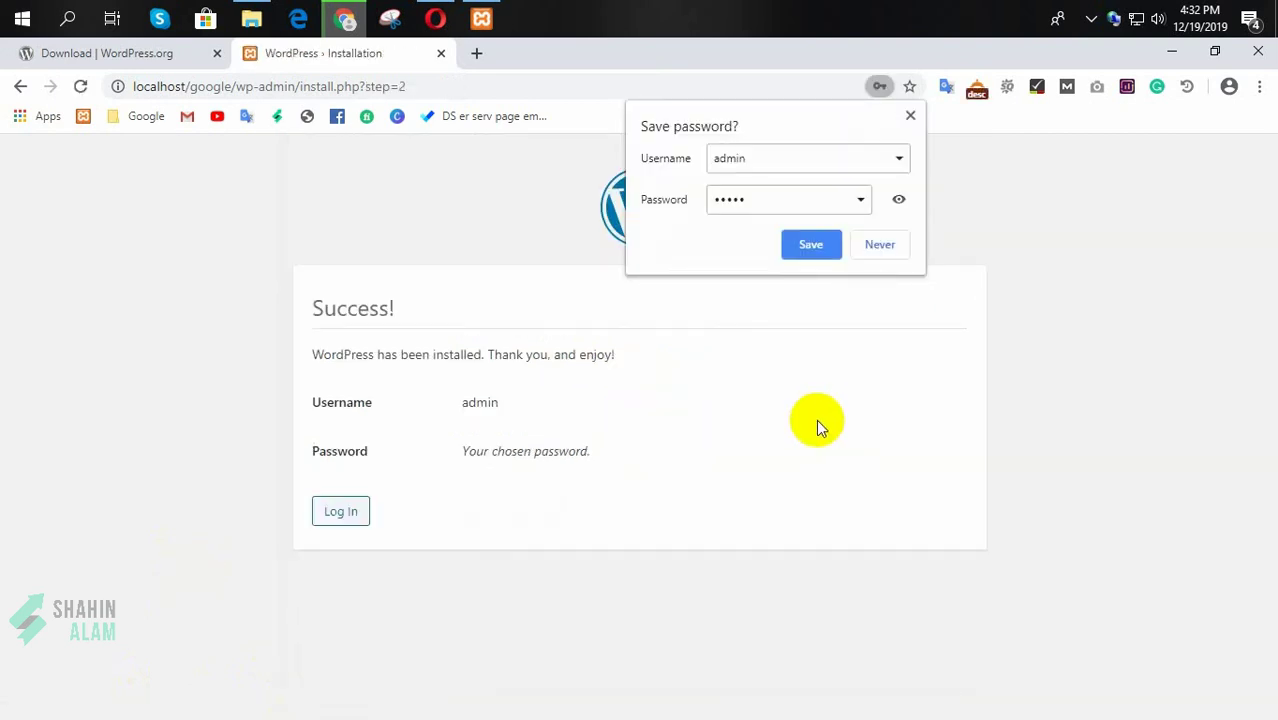
Step: Decline saving the password and log in to WordPress as admin
{"action": "left_click", "coordinate": [879, 244]}
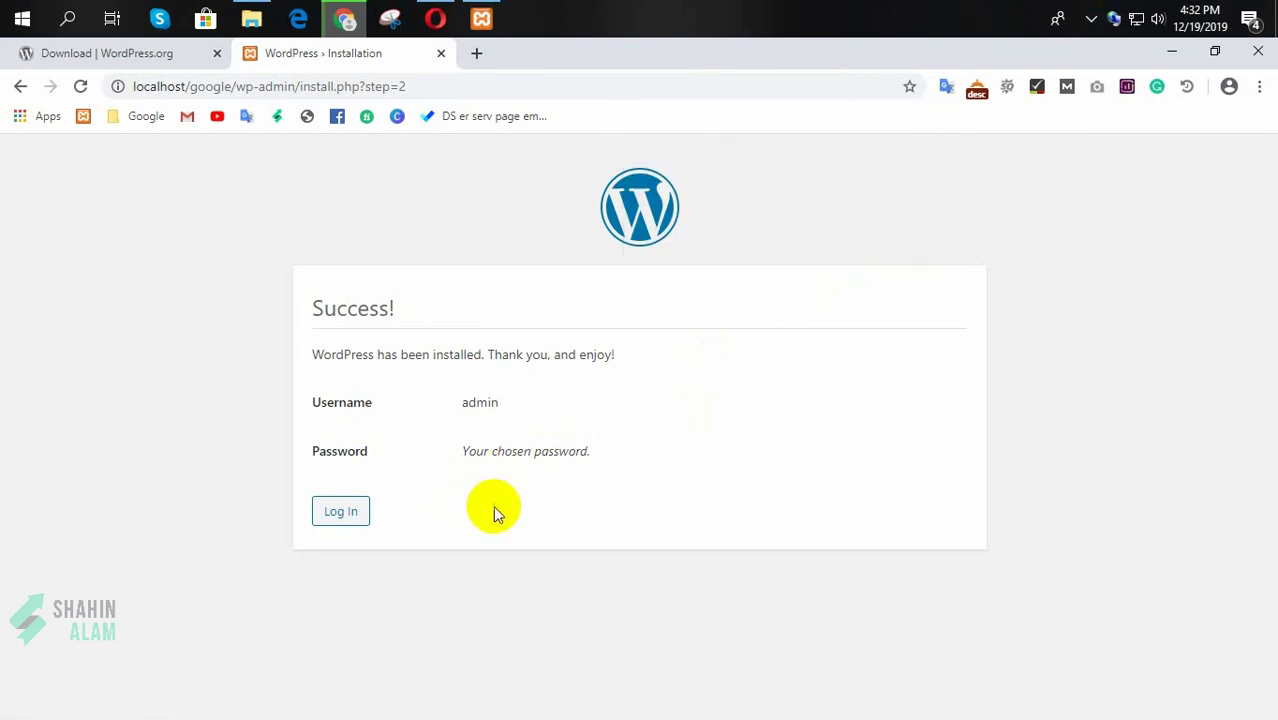
{"action": "left_click", "coordinate": [340, 512]}
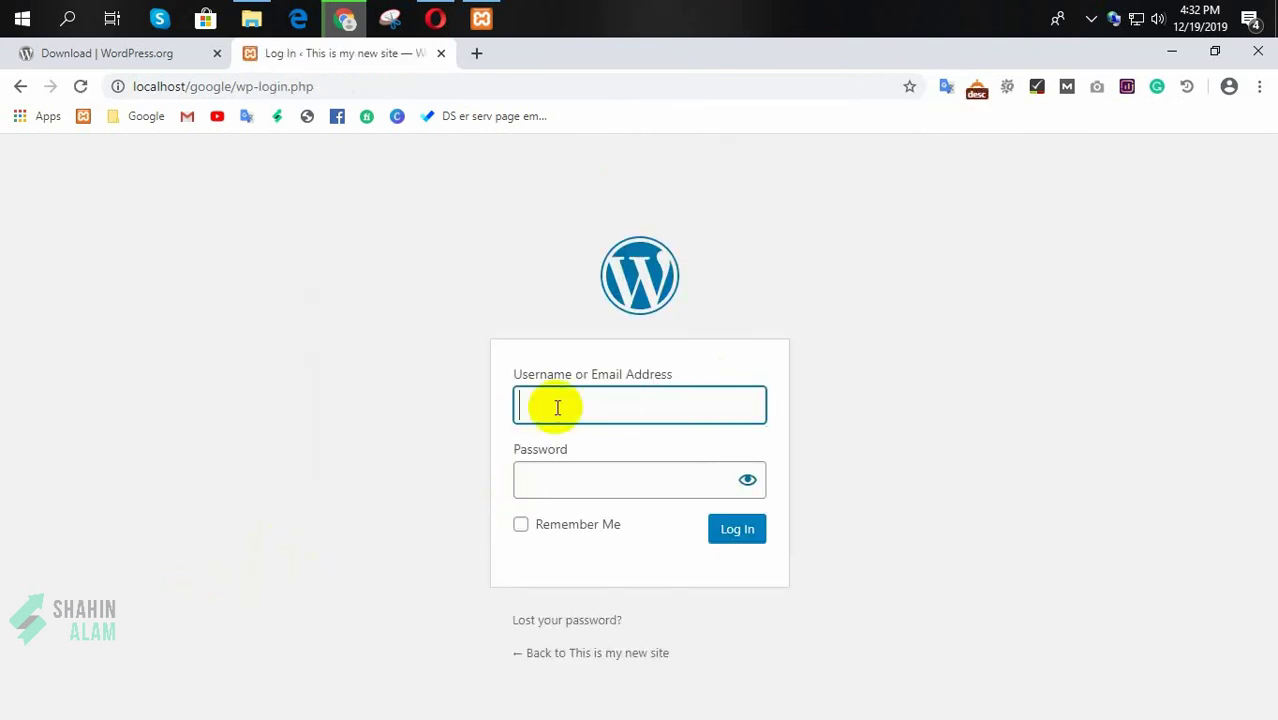
{"action": "type", "text": "admin"}
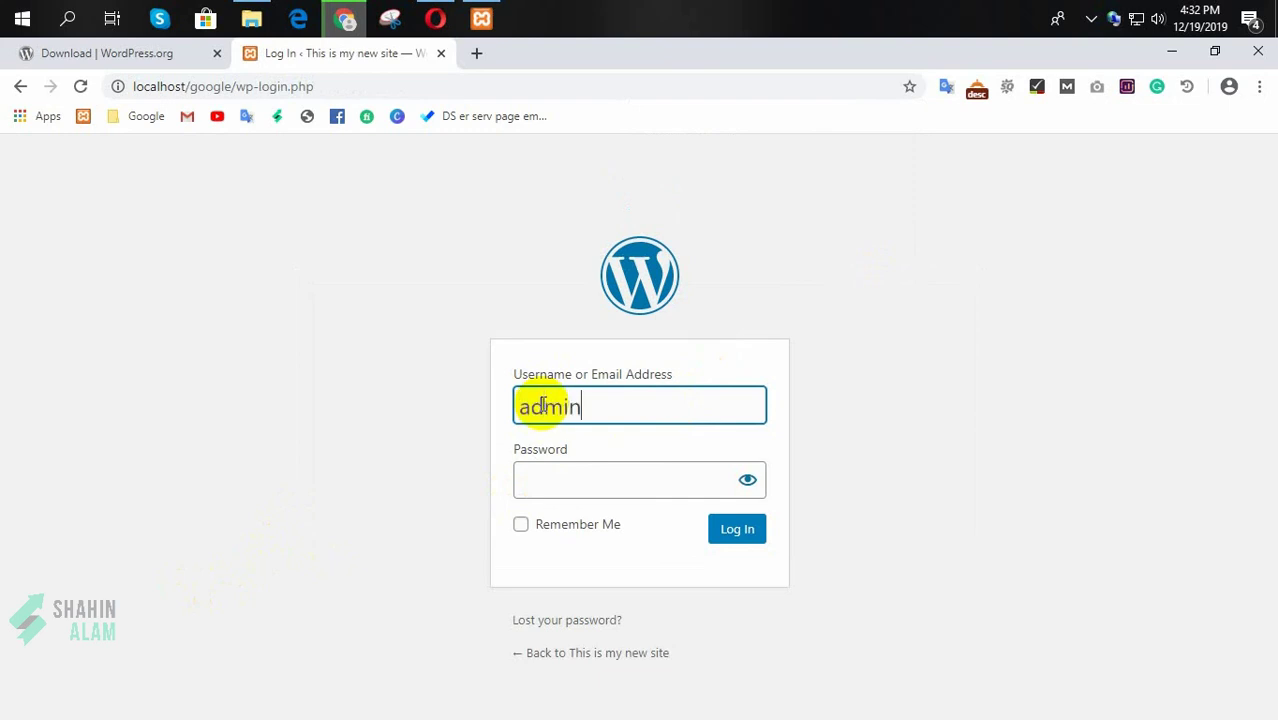
{"action": "left_click", "coordinate": [546, 478]}
{"action": "type", "text": "•••"}
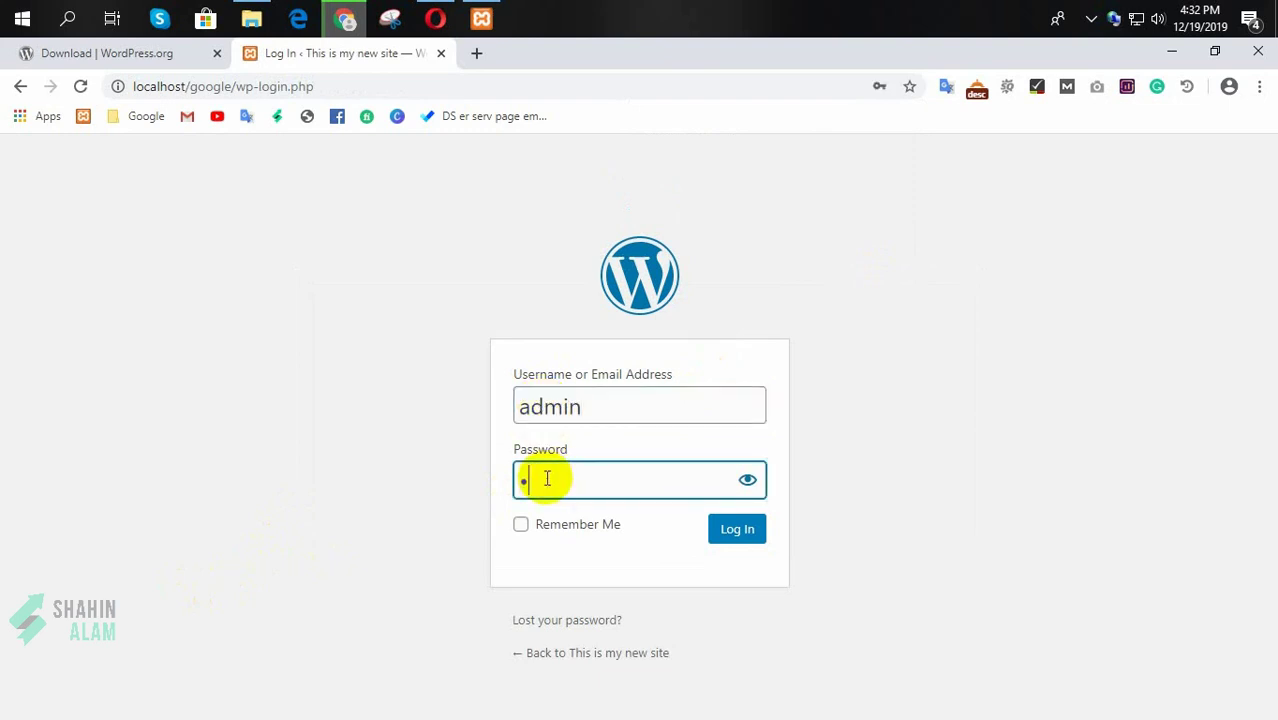
{"action": "type", "text": "••"}
{"action": "key", "text": "Return"}
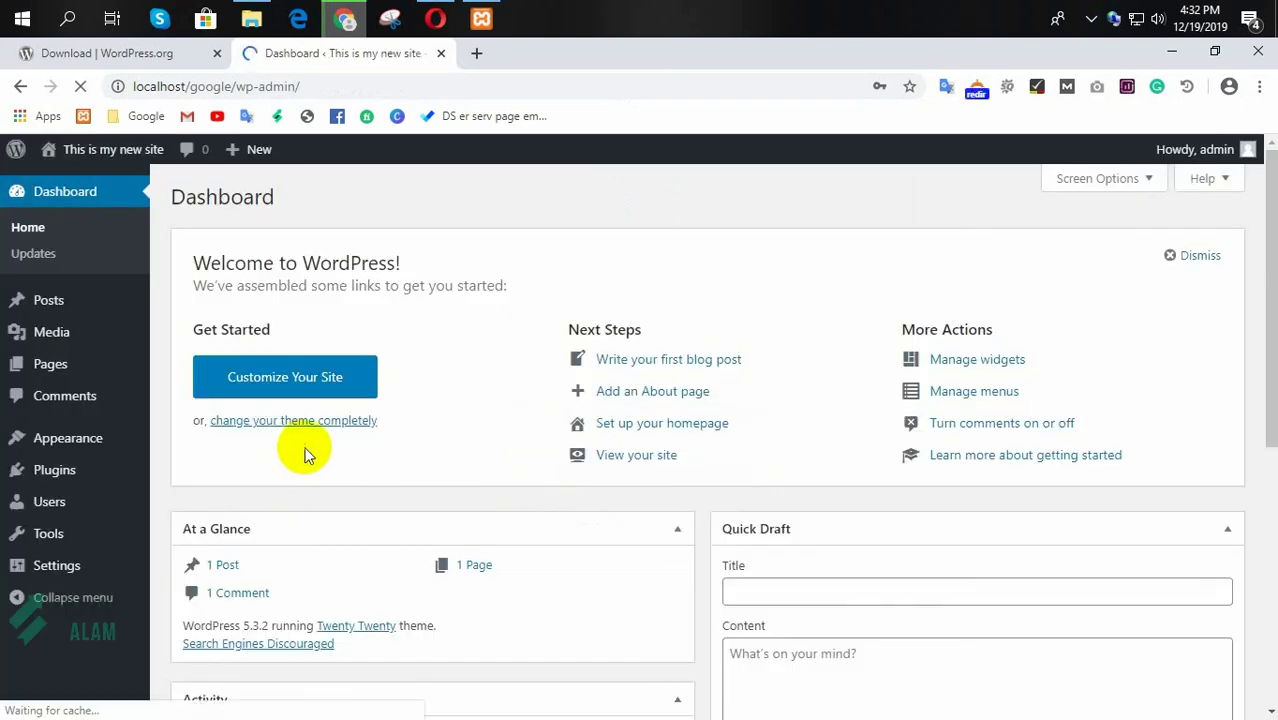
Step: Open the site's front page in a new tab from the dashboard
{"action": "scroll", "coordinate": [420, 450], "scroll_direction": "down", "scroll_amount": 2}
{"action": "scroll", "coordinate": [560, 400], "scroll_direction": "up", "scroll_amount": 1}
{"action": "scroll", "coordinate": [609, 390], "scroll_direction": "down", "scroll_amount": 1}
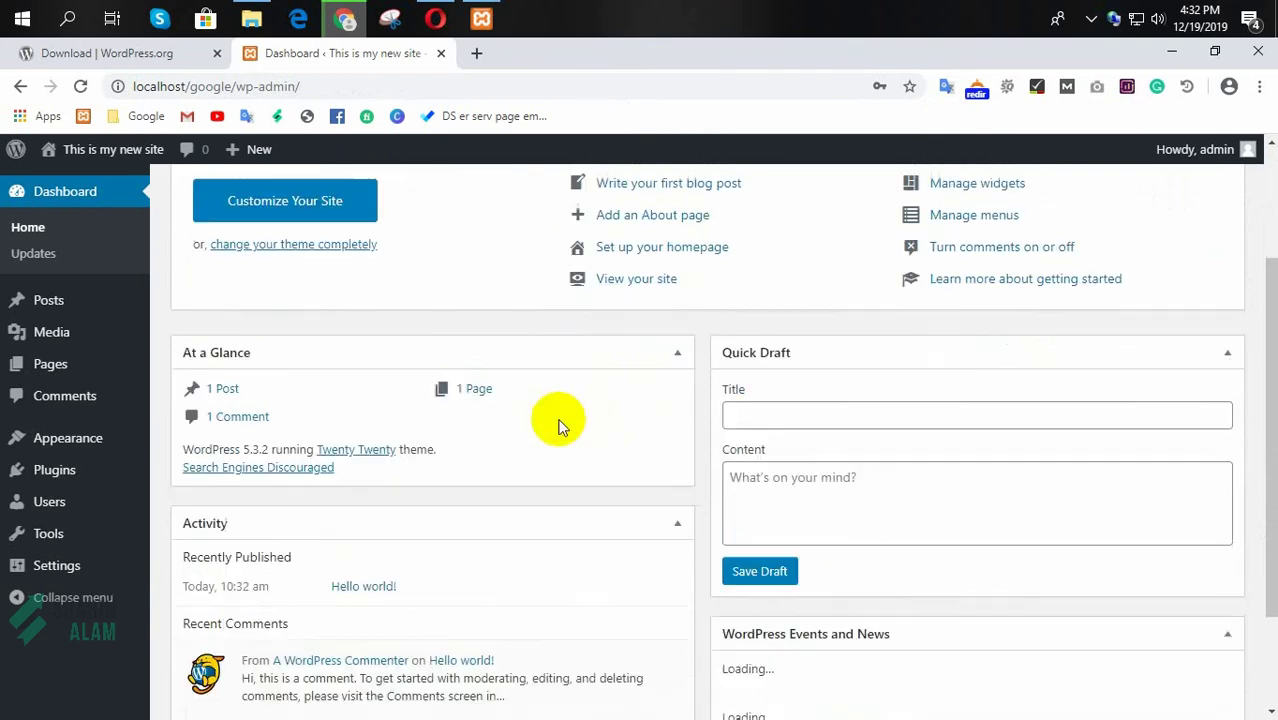
{"action": "scroll", "coordinate": [556, 422], "scroll_direction": "up", "scroll_amount": 2}
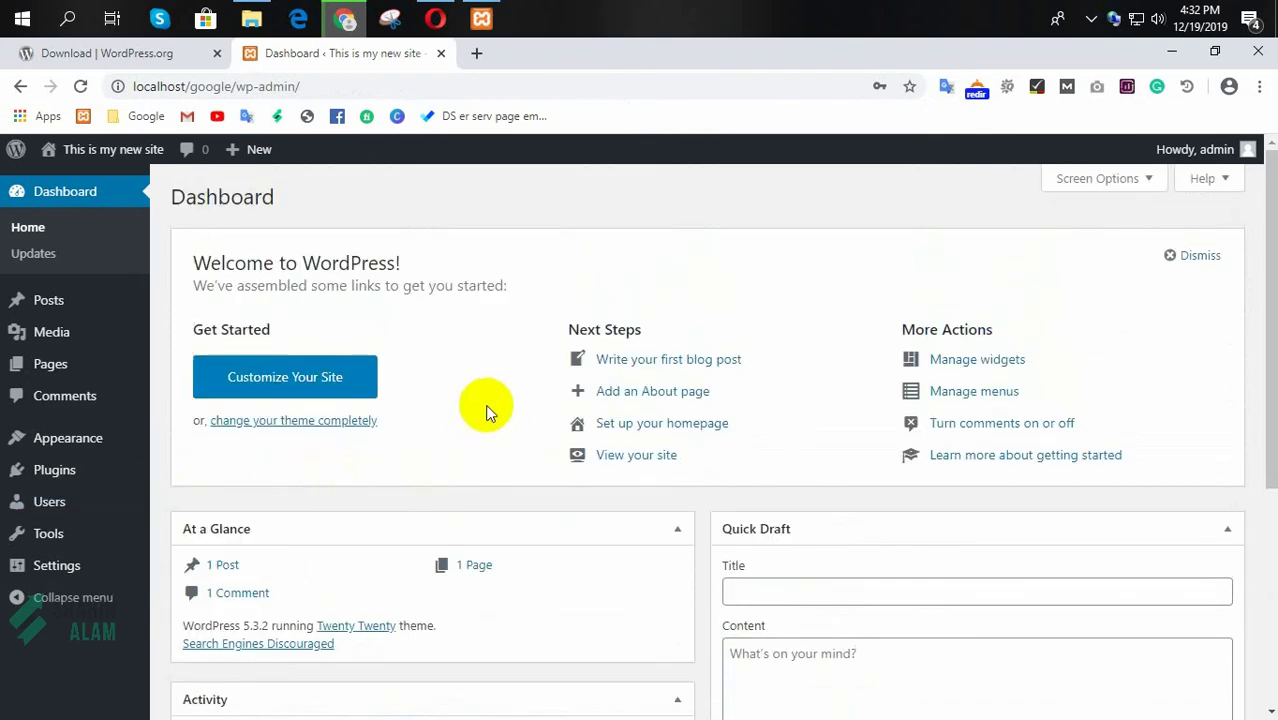
{"action": "mouse_move", "coordinate": [103, 157]}
{"action": "middle_click", "coordinate": [72, 183]}
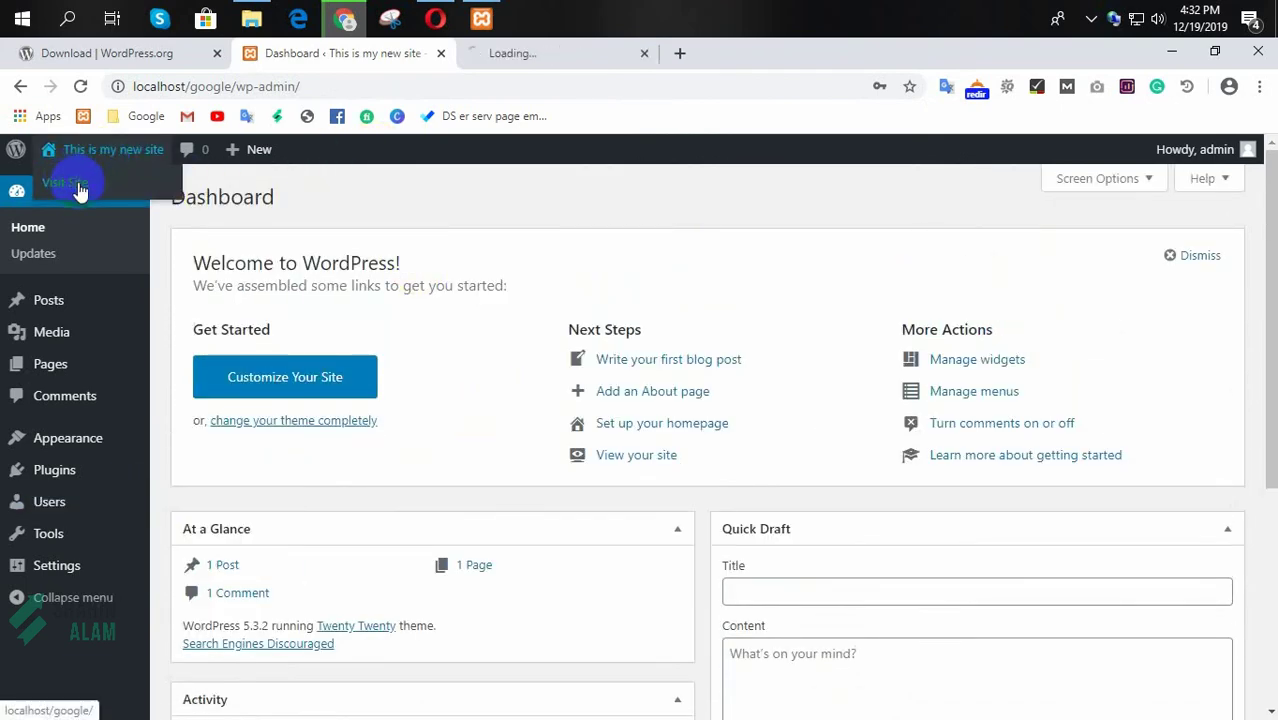
Step: Browse the localhost/google front page with its Hello world! post, then switch to Opera
{"action": "left_click", "coordinate": [541, 58]}
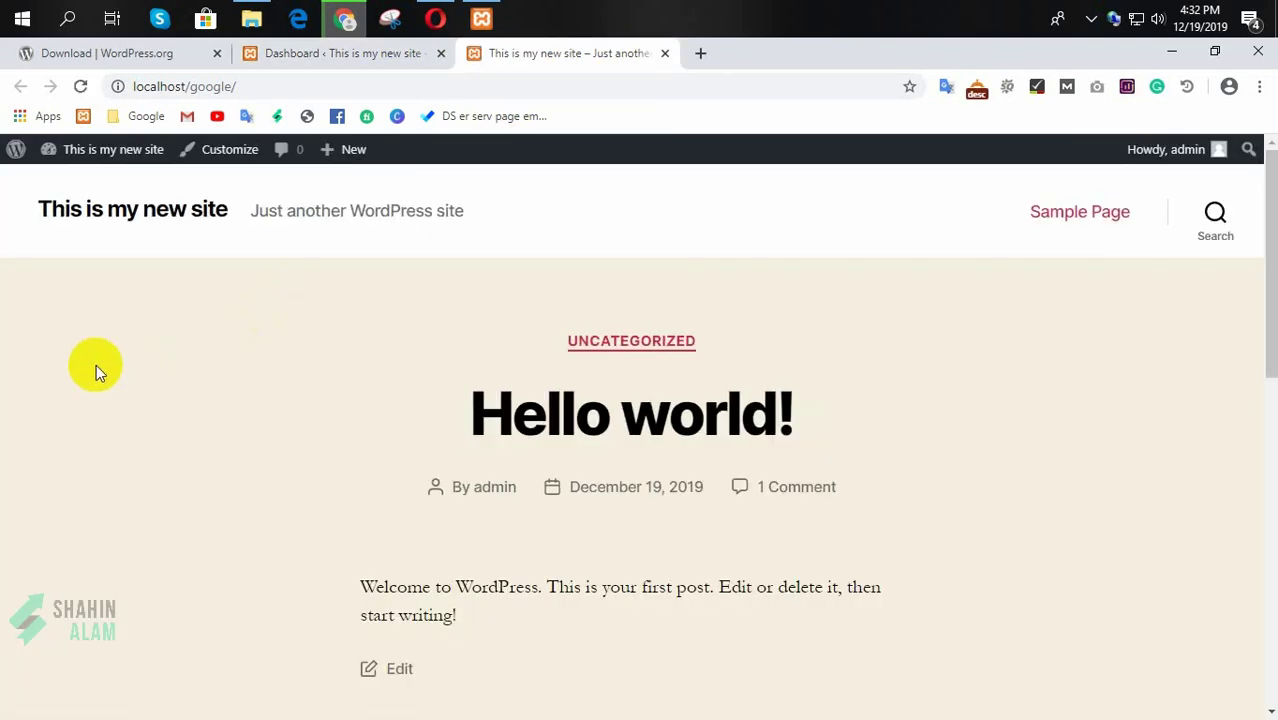
{"action": "scroll", "coordinate": [68, 379], "scroll_direction": "down", "scroll_amount": 3}
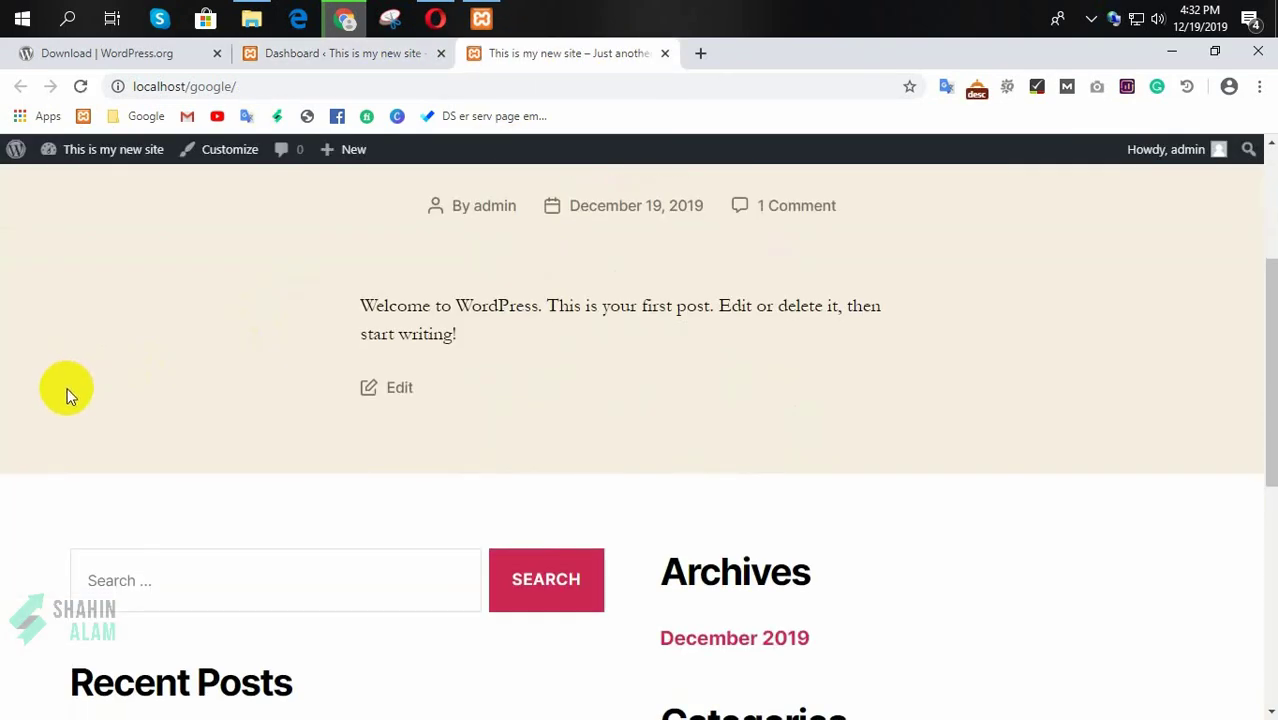
{"action": "scroll", "coordinate": [55, 403], "scroll_direction": "down", "scroll_amount": 3}
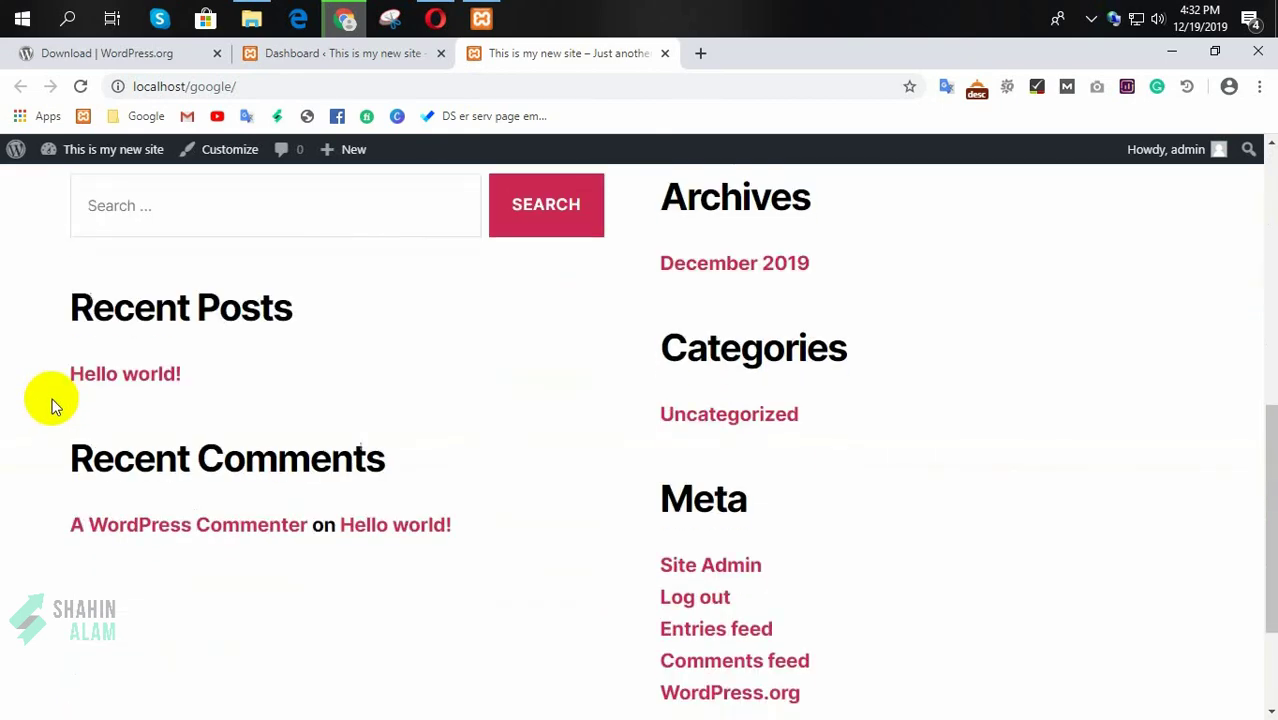
{"action": "scroll", "coordinate": [51, 400], "scroll_direction": "up", "scroll_amount": 5}
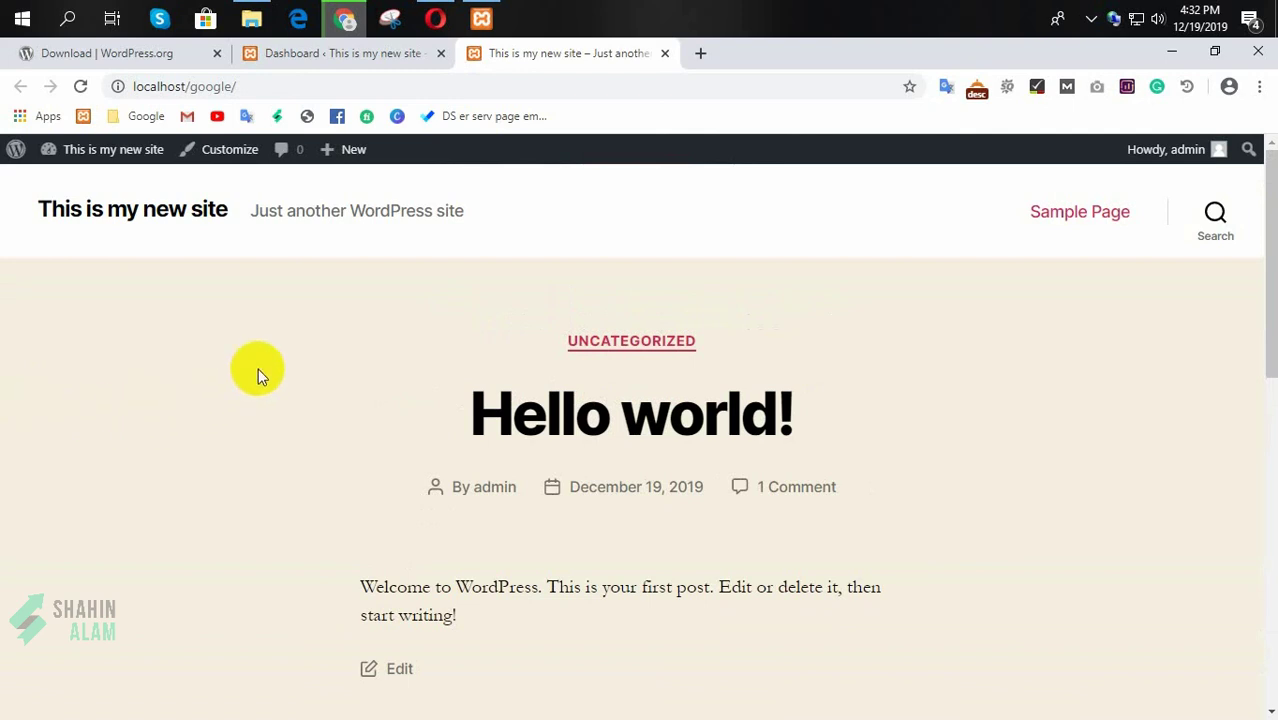
{"action": "key", "text": "alt+Tab"}
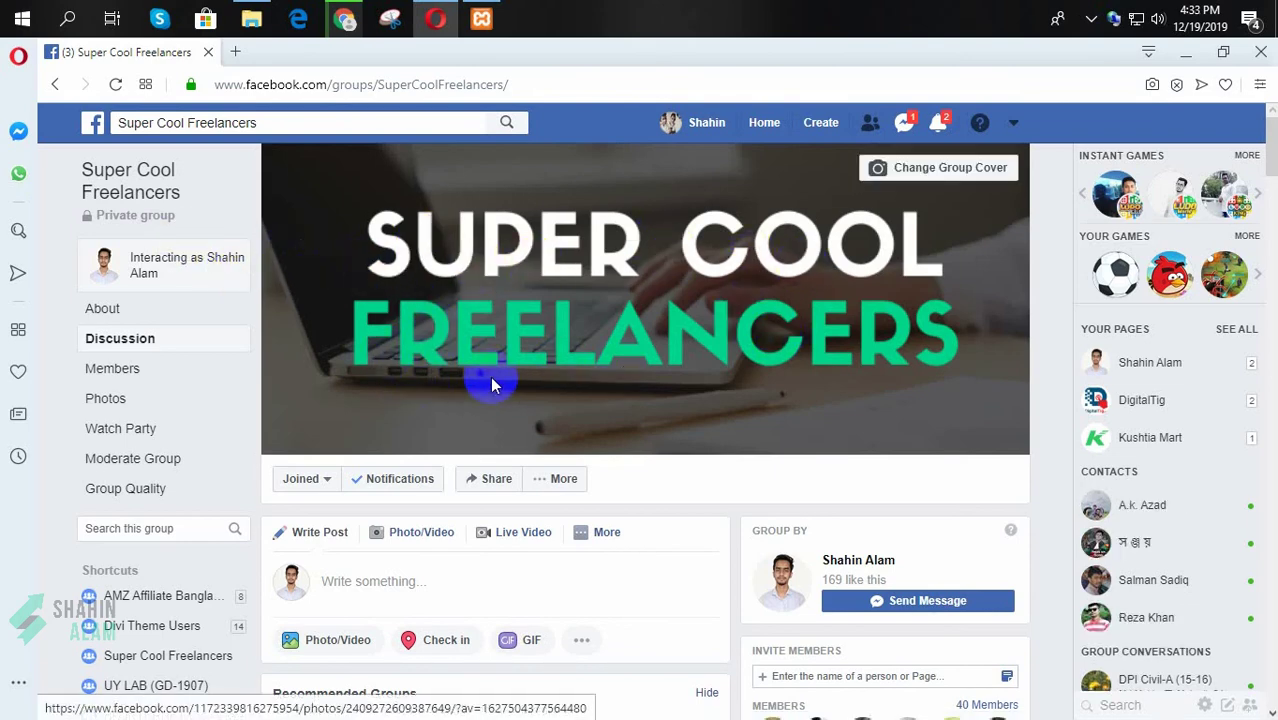
{"action": "scroll", "coordinate": [490, 380], "scroll_direction": "down", "scroll_amount": 7}
{"action": "scroll", "coordinate": [440, 413], "scroll_direction": "down", "scroll_amount": 2}
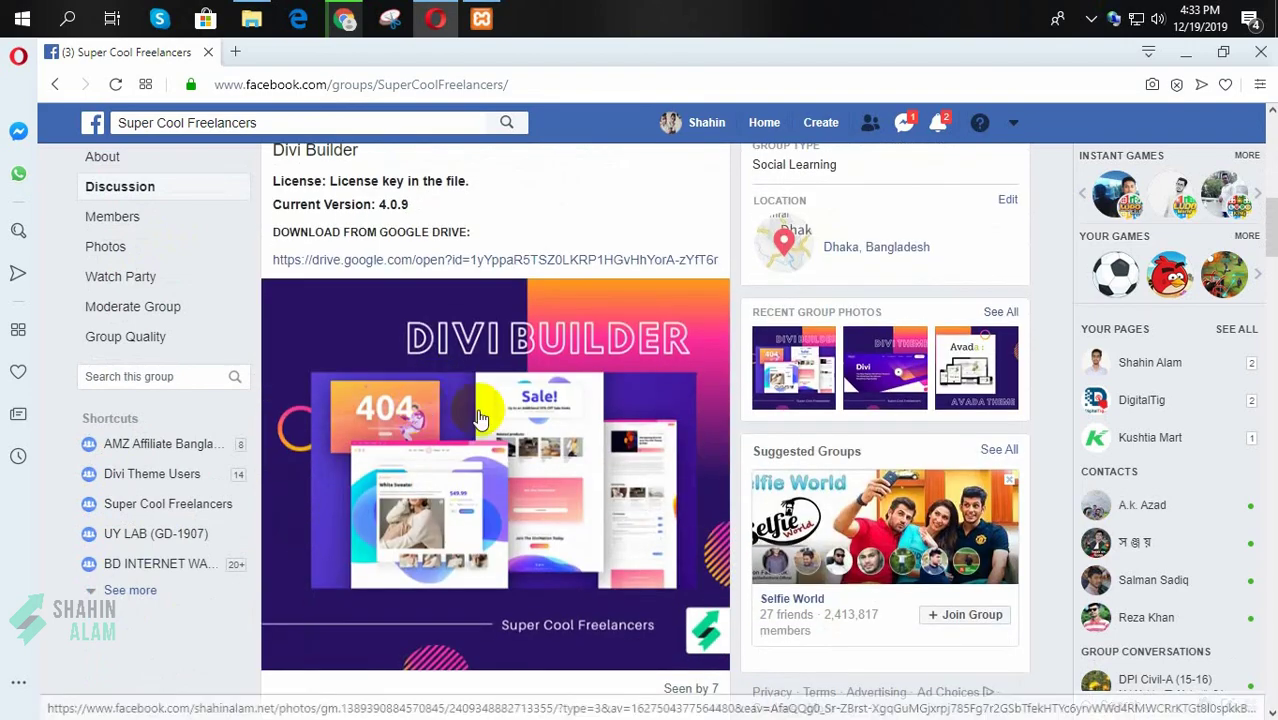
{"action": "scroll", "coordinate": [470, 400], "scroll_direction": "down", "scroll_amount": 3}
{"action": "scroll", "coordinate": [408, 394], "scroll_direction": "down", "scroll_amount": 10}
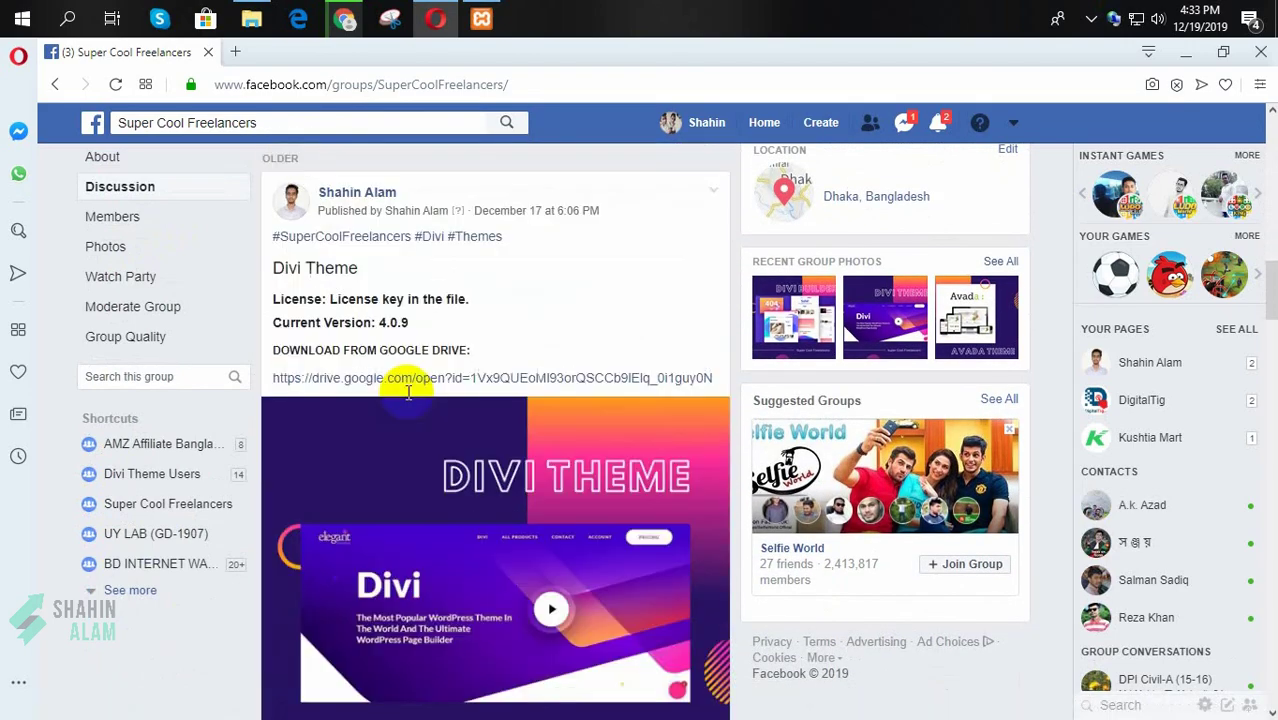
{"action": "scroll", "coordinate": [460, 425], "scroll_direction": "down", "scroll_amount": 1}
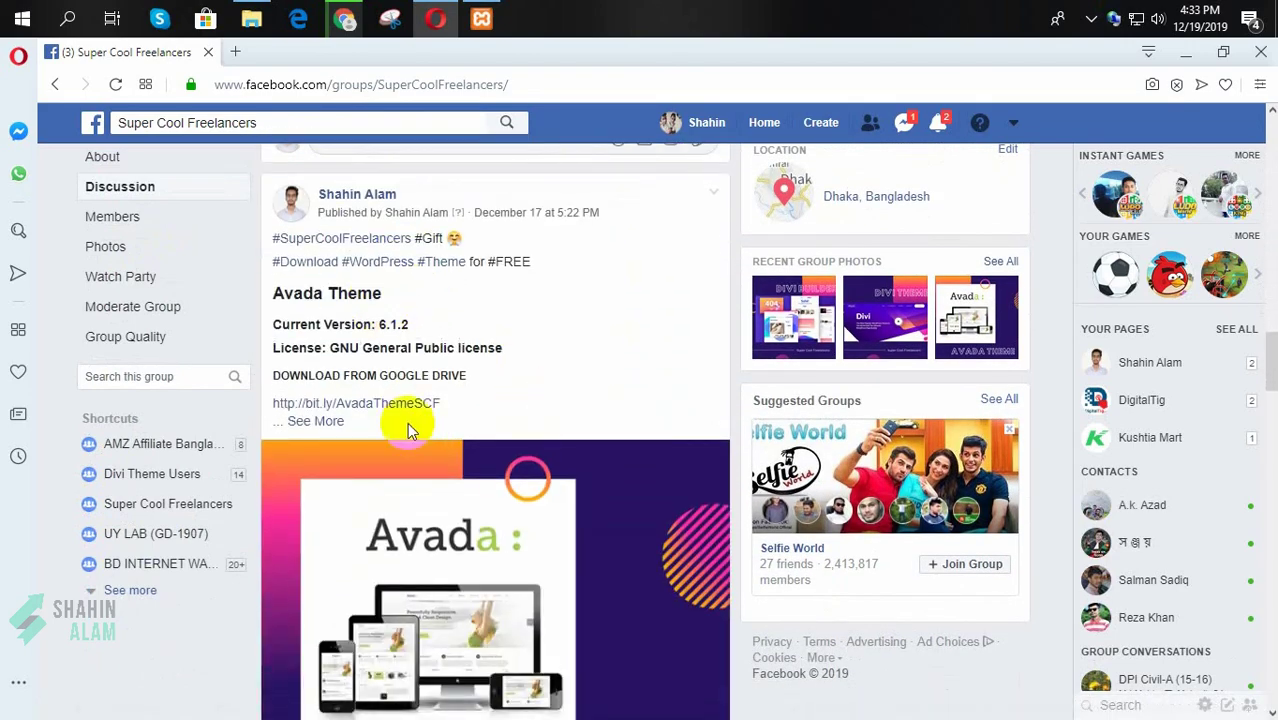
{"action": "scroll", "coordinate": [503, 379], "scroll_direction": "up", "scroll_amount": 3}
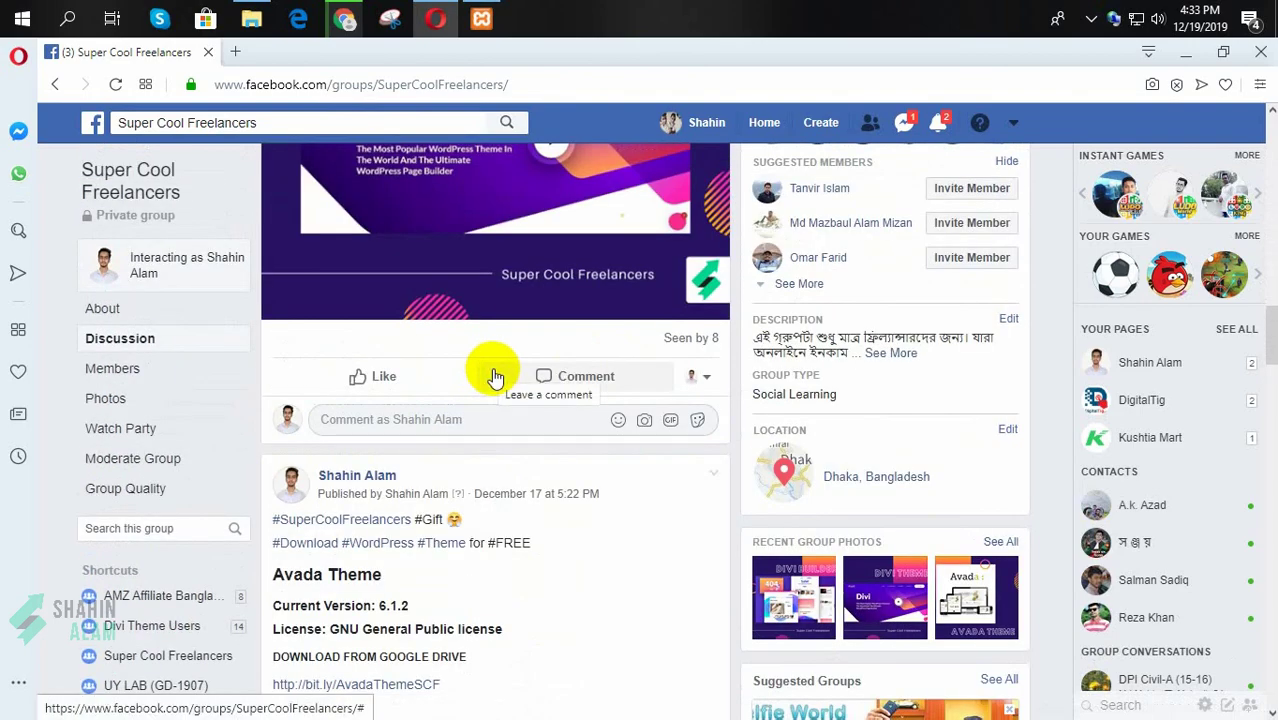
{"action": "scroll", "coordinate": [515, 378], "scroll_direction": "up", "scroll_amount": 4}
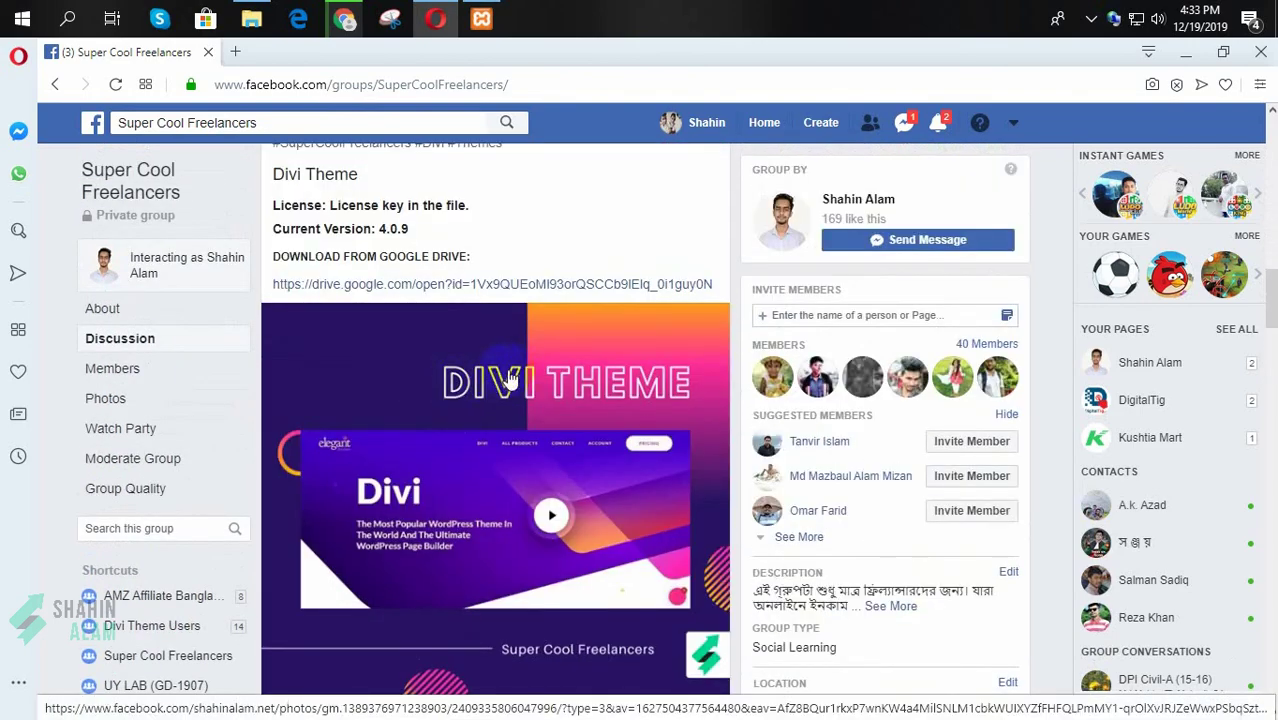
{"action": "scroll", "coordinate": [500, 370], "scroll_direction": "up", "scroll_amount": 15}
{"action": "scroll", "coordinate": [560, 330], "scroll_direction": "up", "scroll_amount": 1}
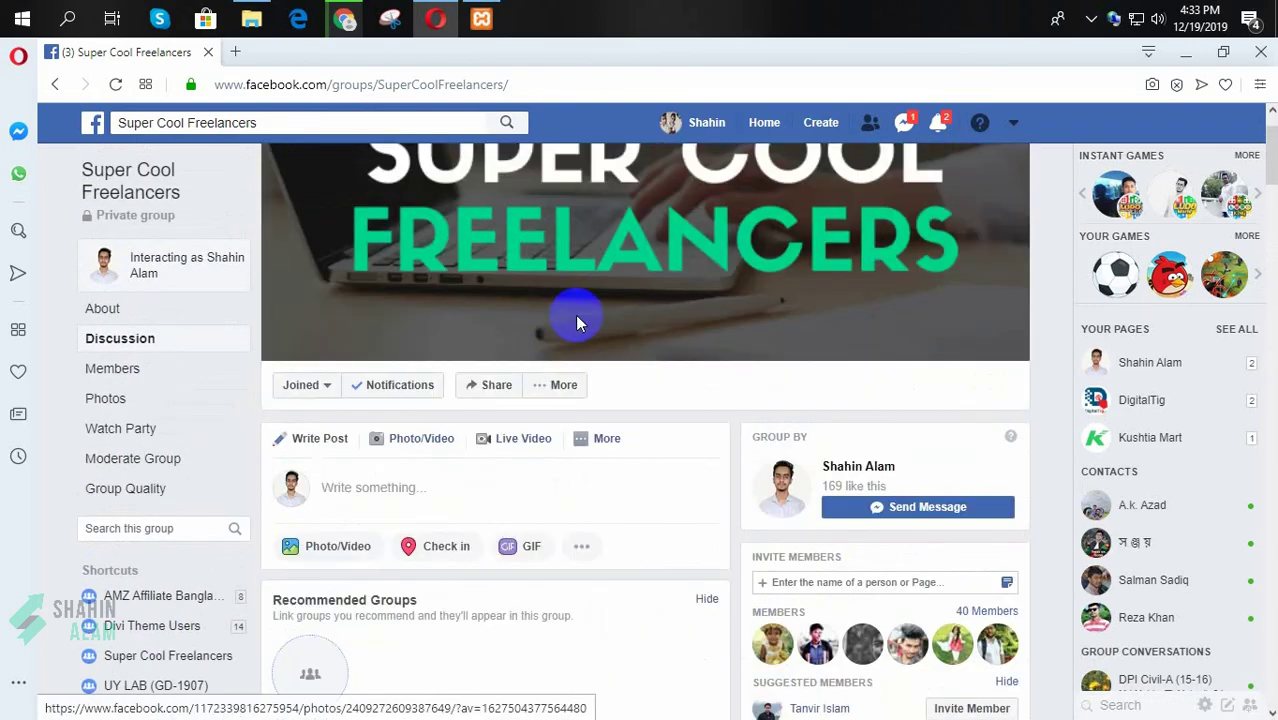